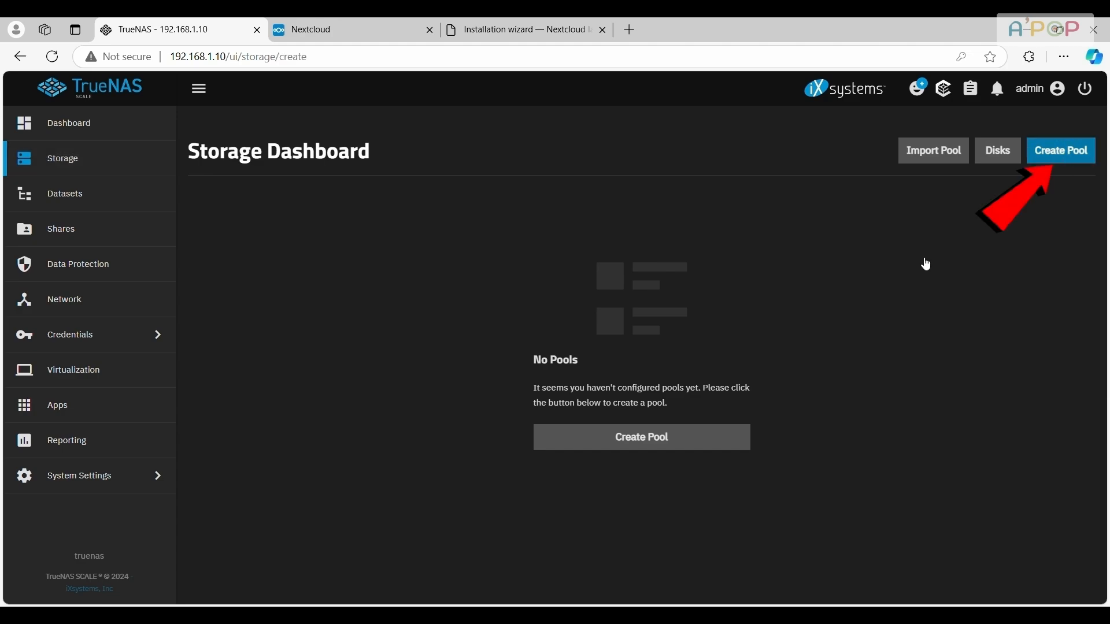
# Name the new storage pool hd_1tb without encryption and proceed to its data configuration
pyautogui.click(318, 290)
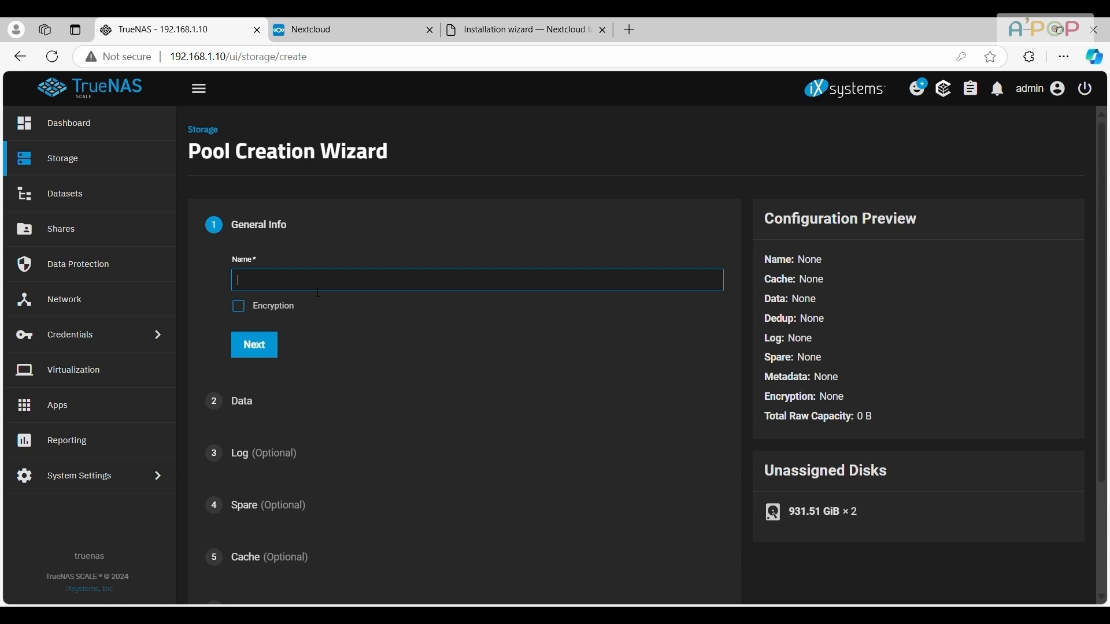
pyautogui.write('hDD')
pyautogui.press('BackSpace')
pyautogui.press('BackSpace')
pyautogui.press('BackSpace')
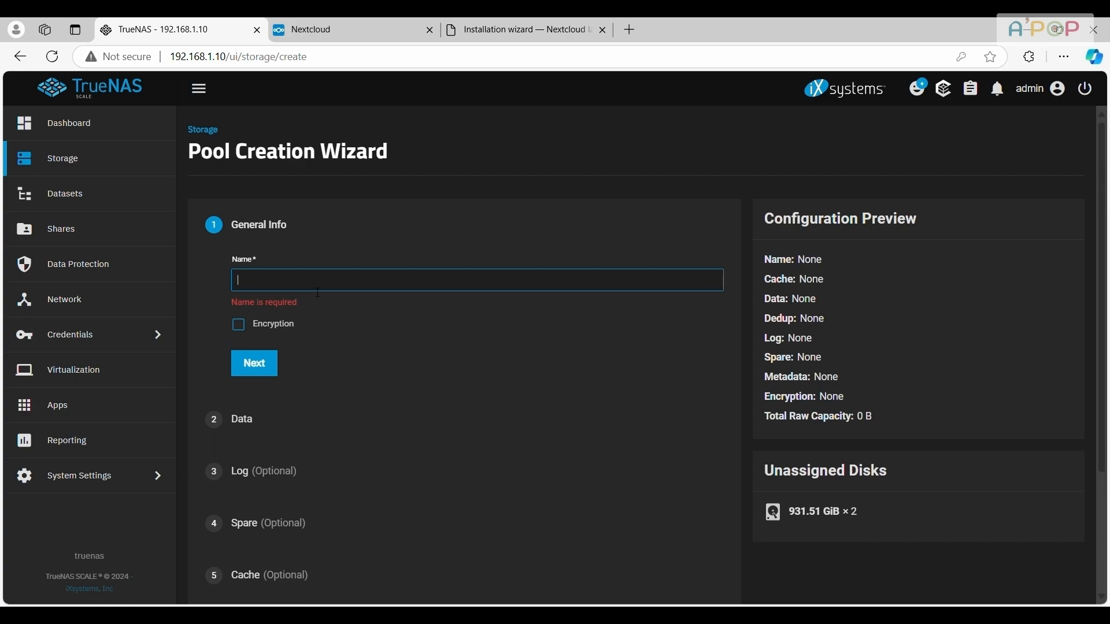
pyautogui.write('hd_')
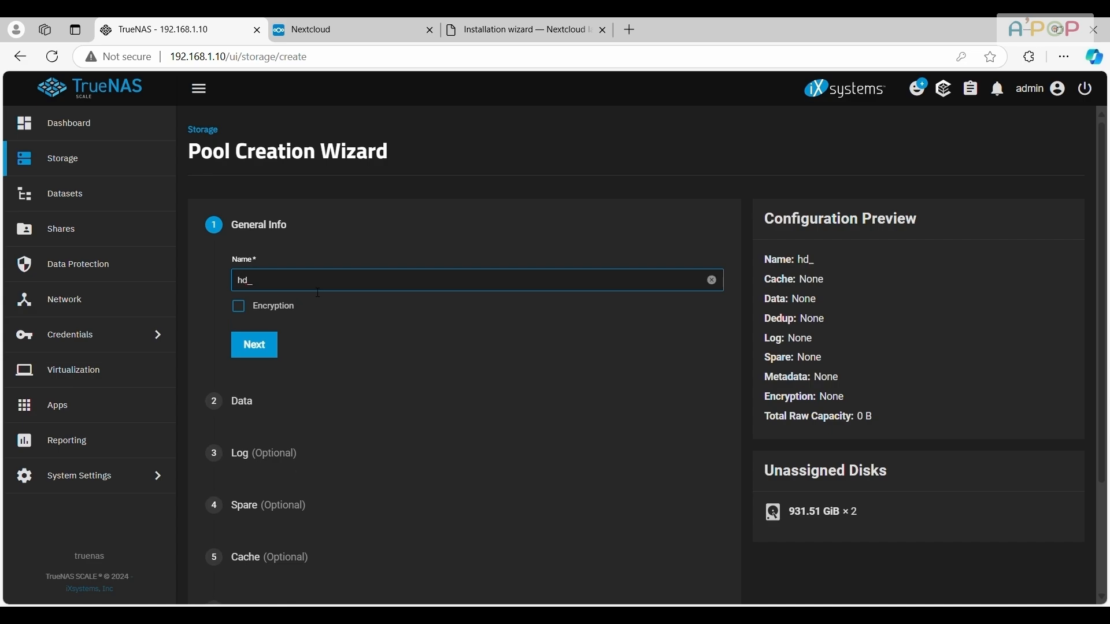
pyautogui.write('1tb')
pyautogui.click(260, 348)
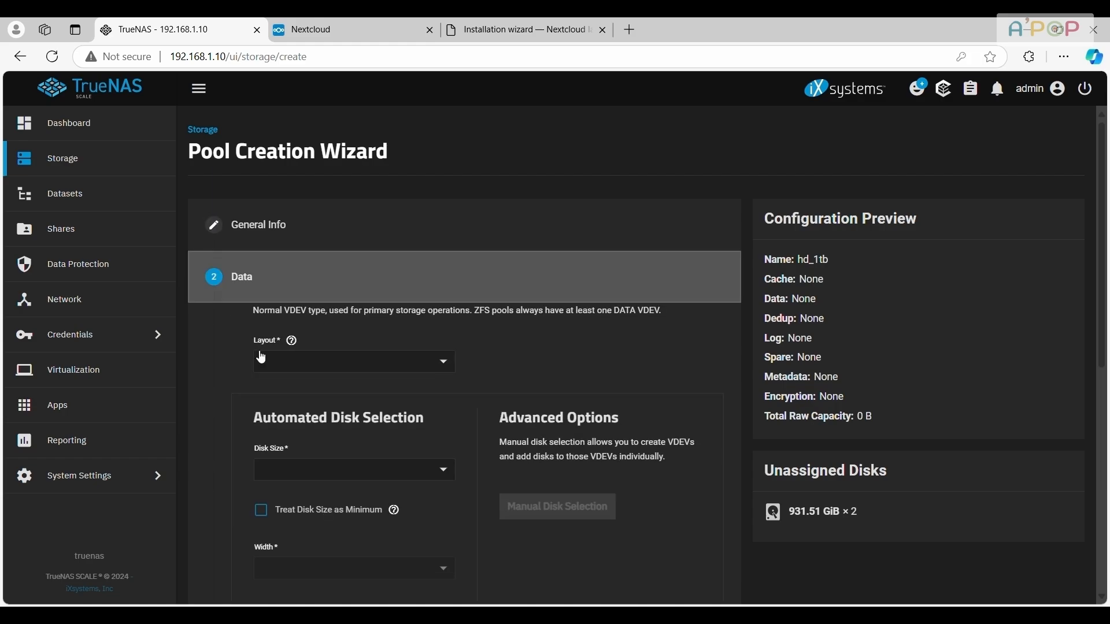
# Set the data VDEV layout to Mirror
pyautogui.click(355, 370)
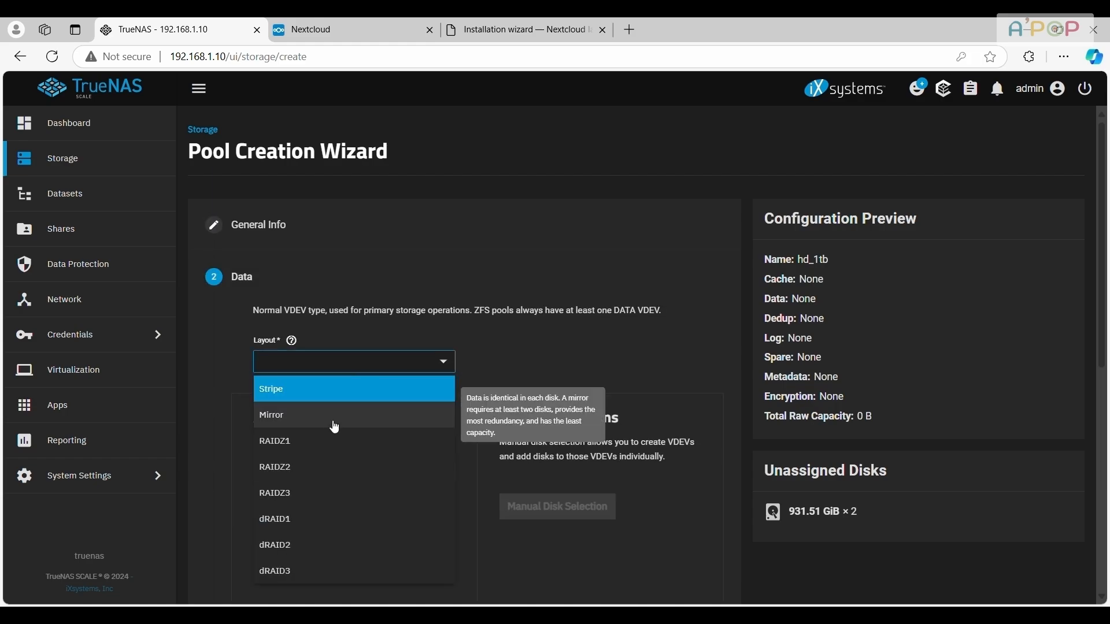
pyautogui.click(346, 389)
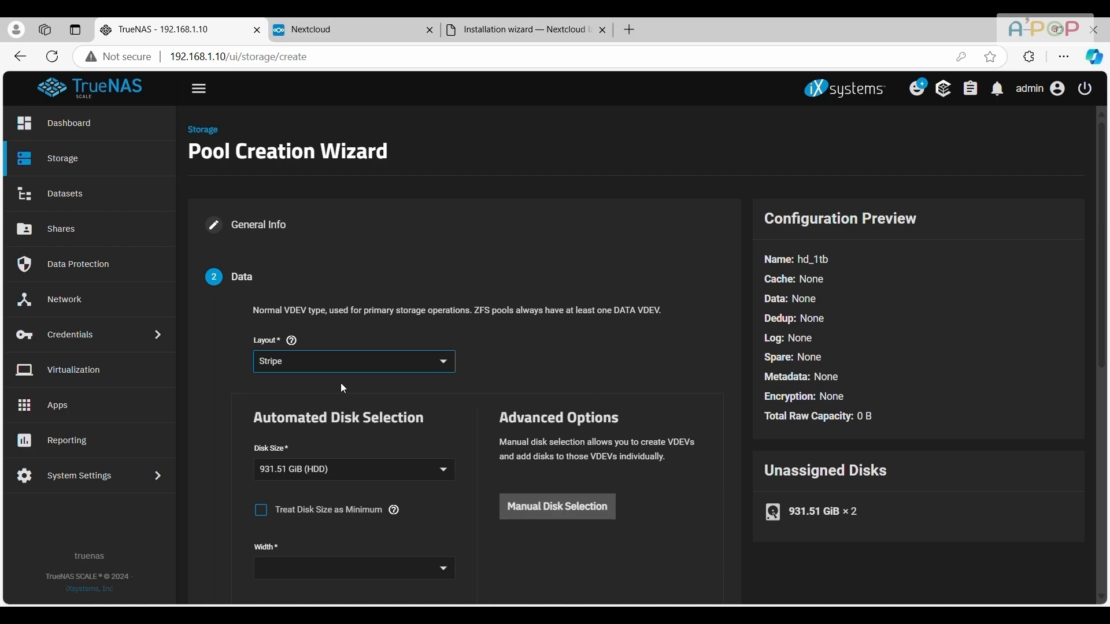
pyautogui.click(341, 363)
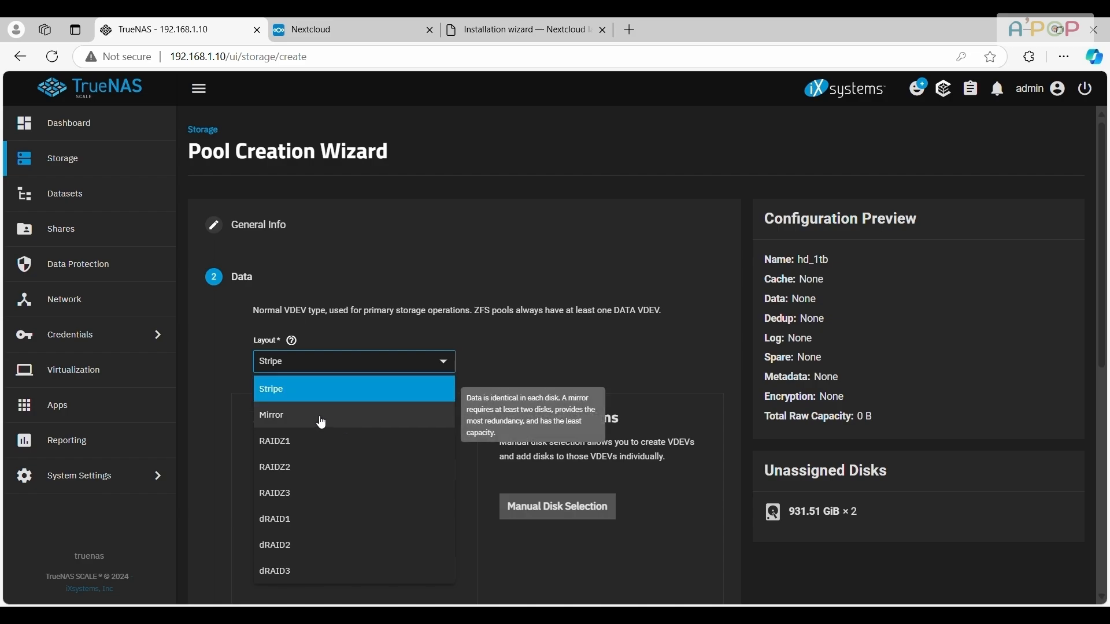
pyautogui.click(306, 416)
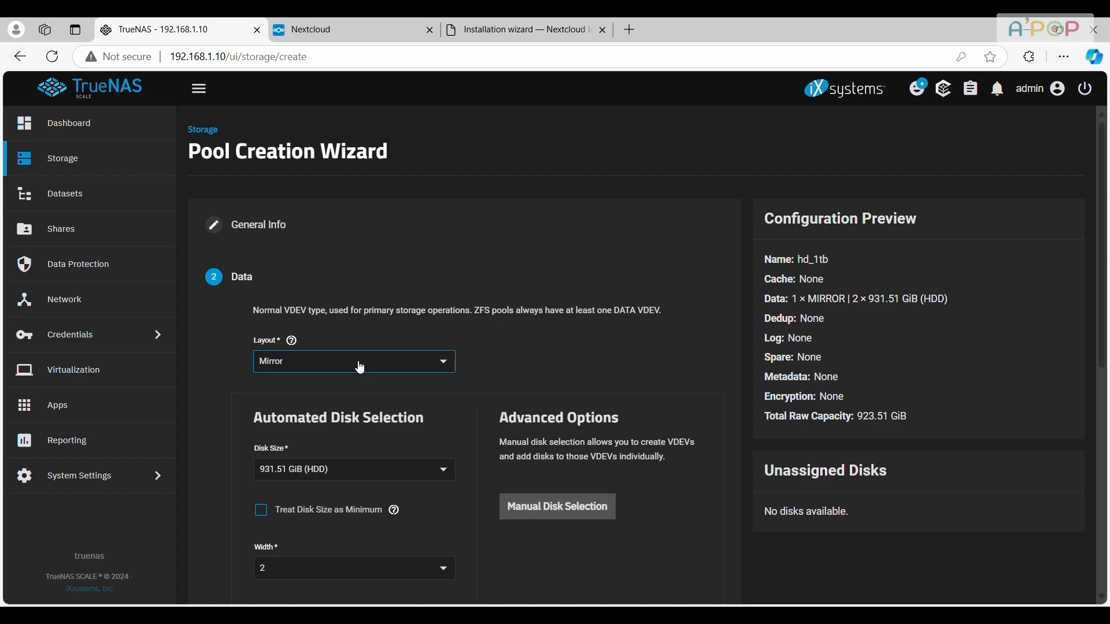
# Replace the mirror VDEV through manual disk selection with a new one containing disks sda and sdb, and save the selection
pyautogui.click(578, 507)
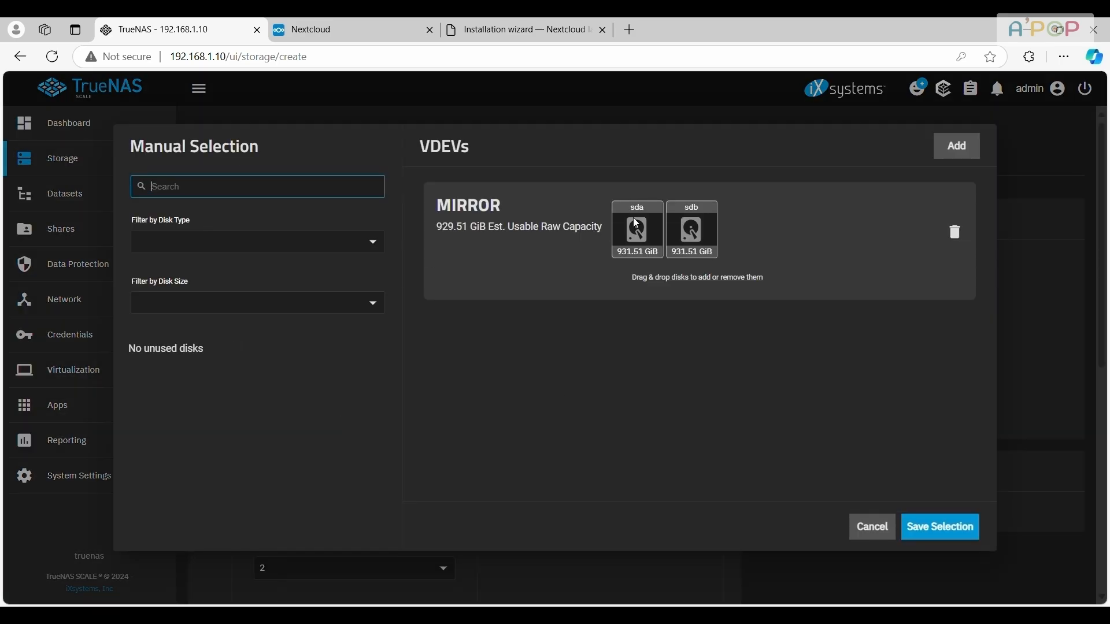
pyautogui.click(952, 233)
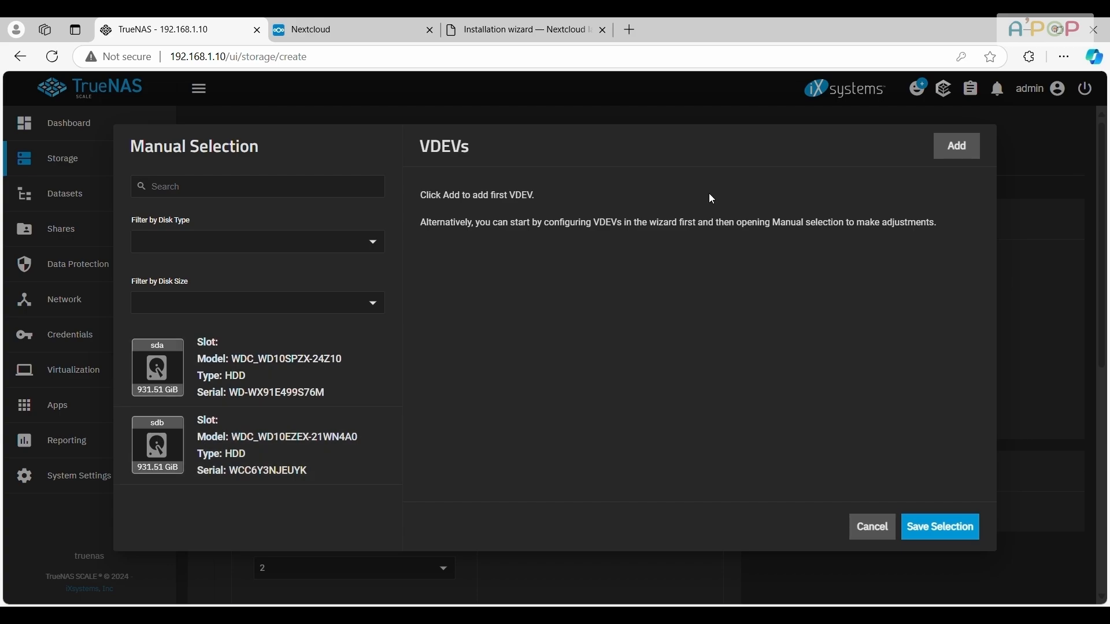
pyautogui.click(946, 159)
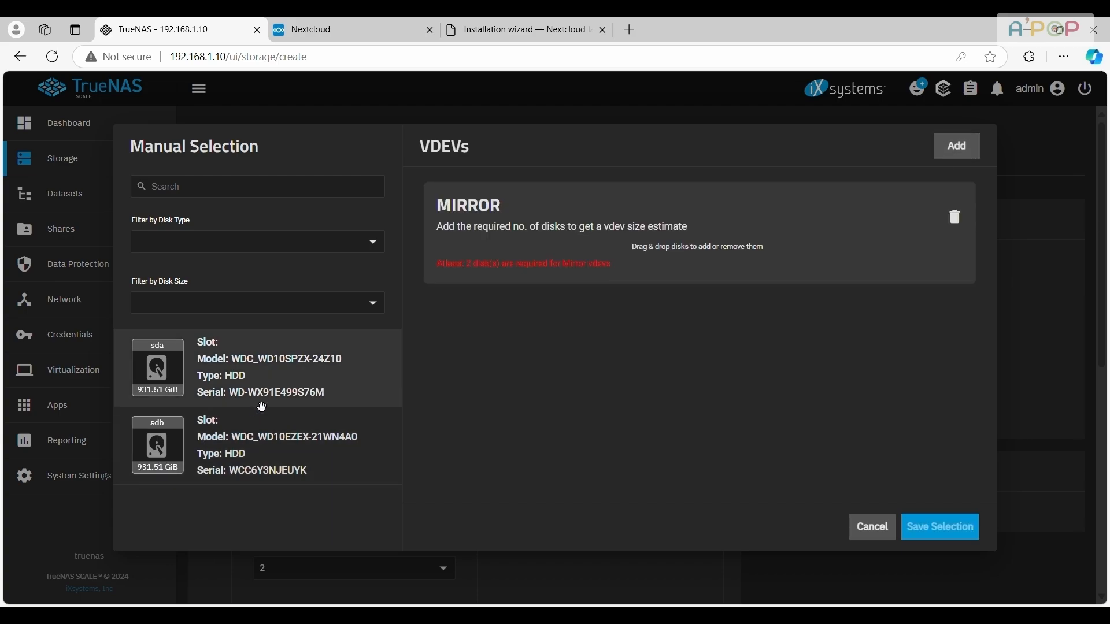
pyautogui.moveTo(559, 288); pyautogui.dragTo(564, 260)
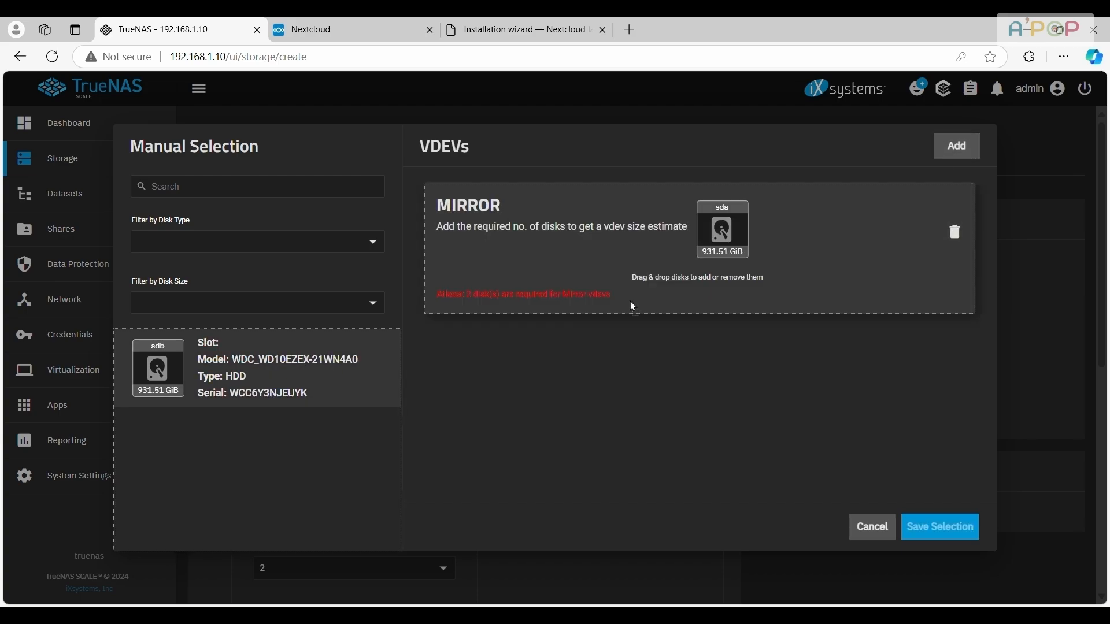
pyautogui.moveTo(717, 272); pyautogui.dragTo(718, 272)
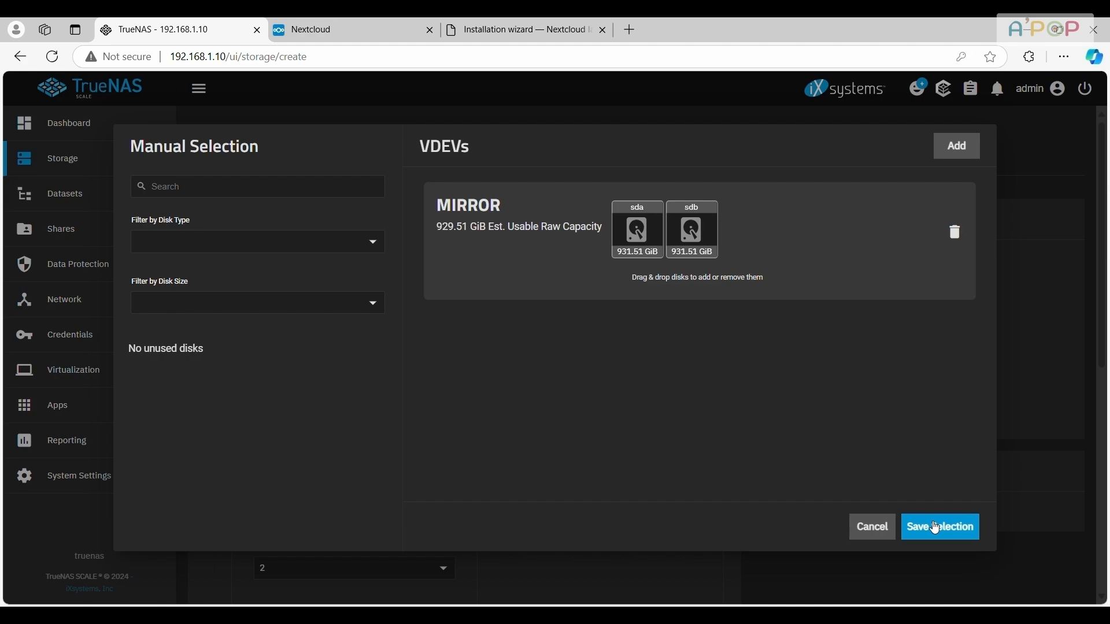
pyautogui.click(935, 528)
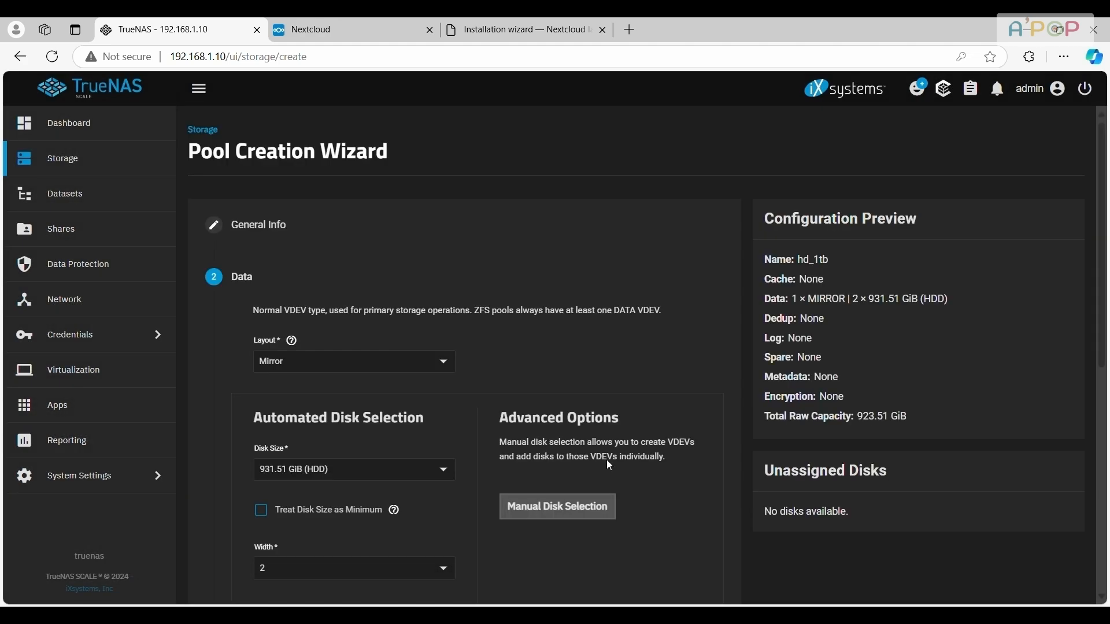
# Accept the data configuration and skip the optional Log, Spare, Cache, Metadata and Dedup stages to reach the pool review
pyautogui.scroll(-4, 481, 415)
pyautogui.scroll(-4, 481, 416)
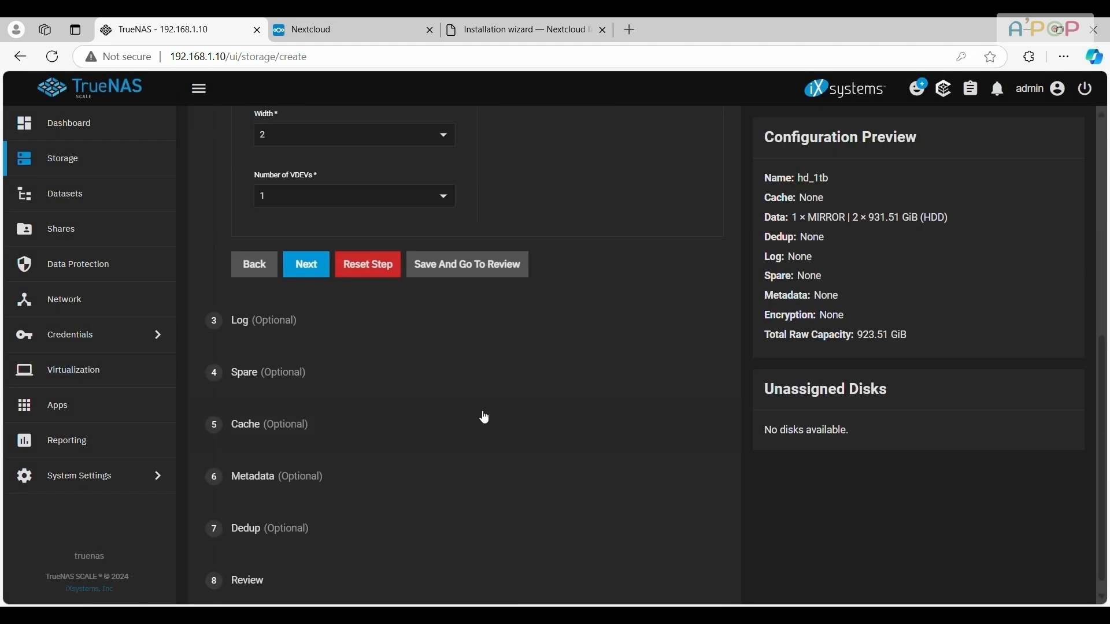
pyautogui.scroll(4, 481, 416)
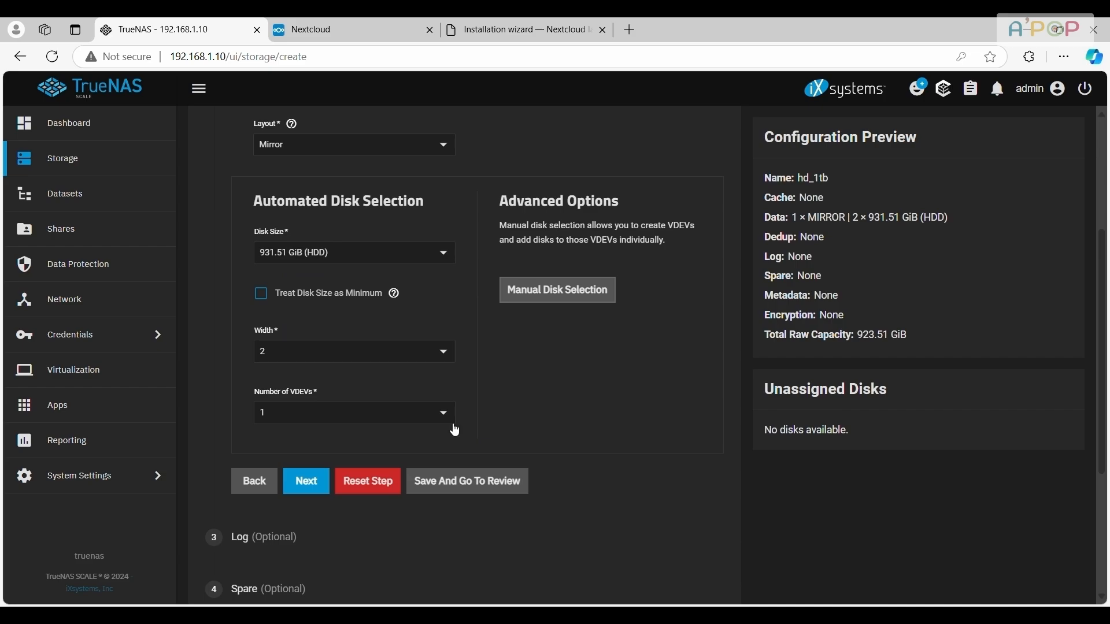
pyautogui.click(306, 488)
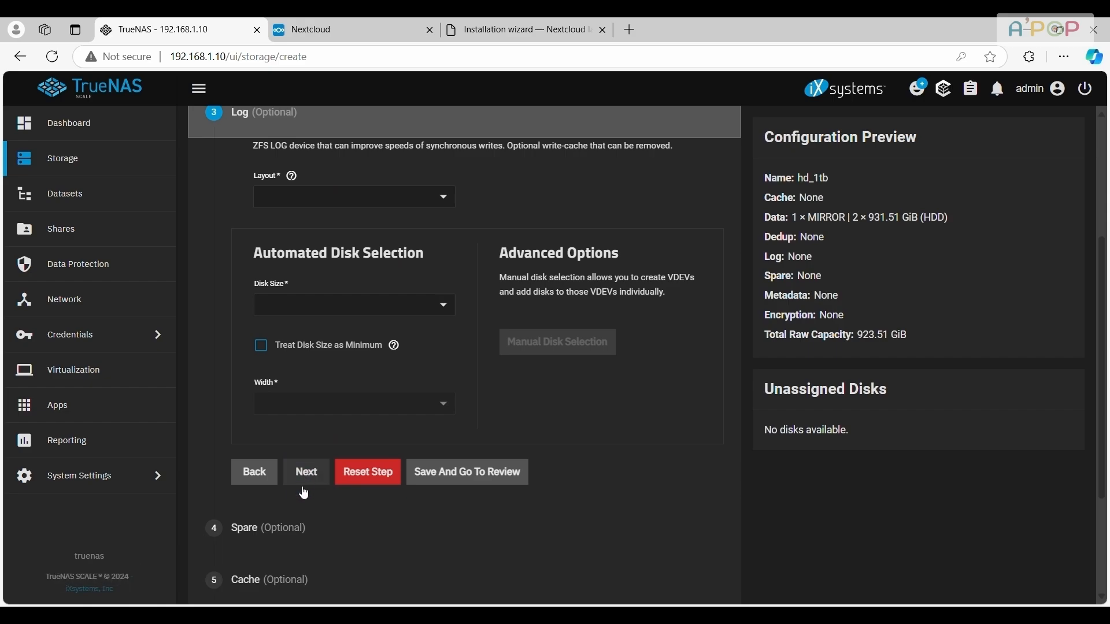
pyautogui.click(301, 484)
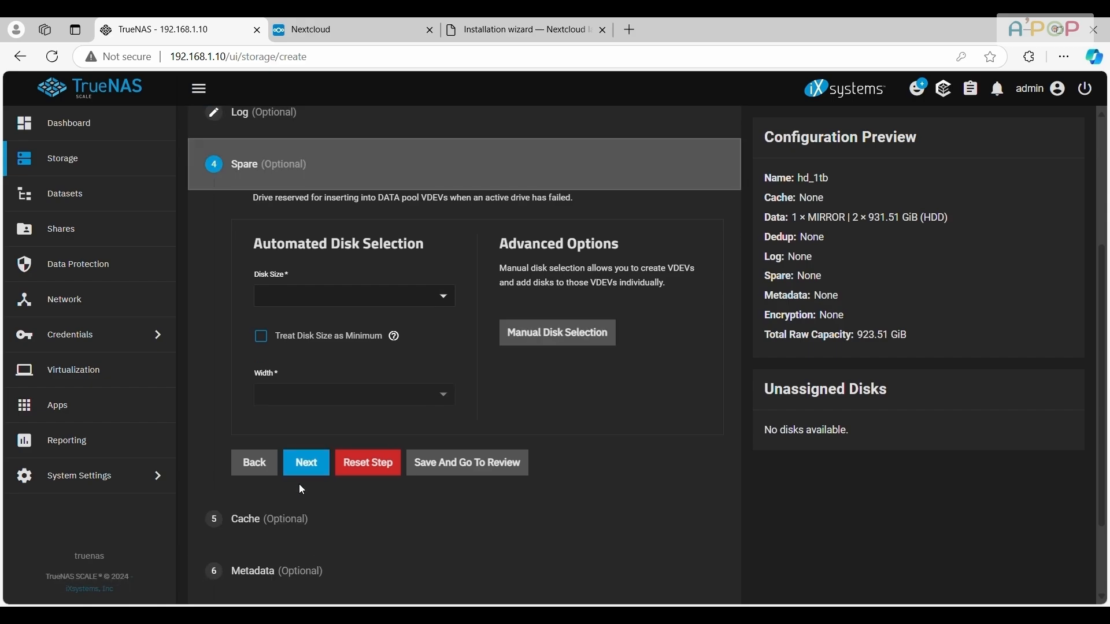
pyautogui.click(304, 471)
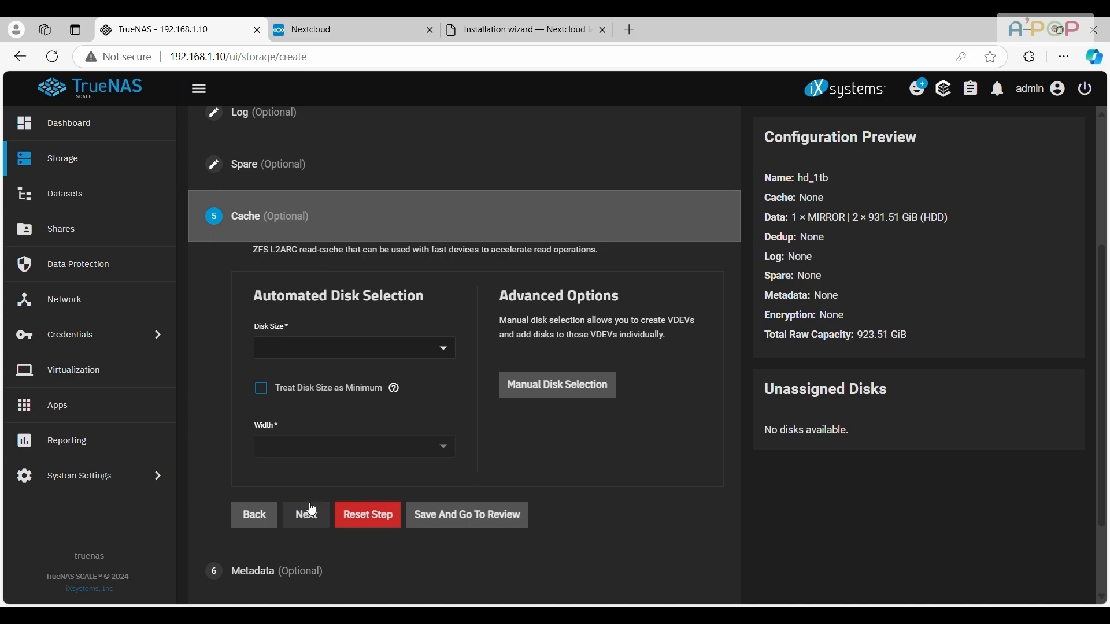
pyautogui.click(311, 516)
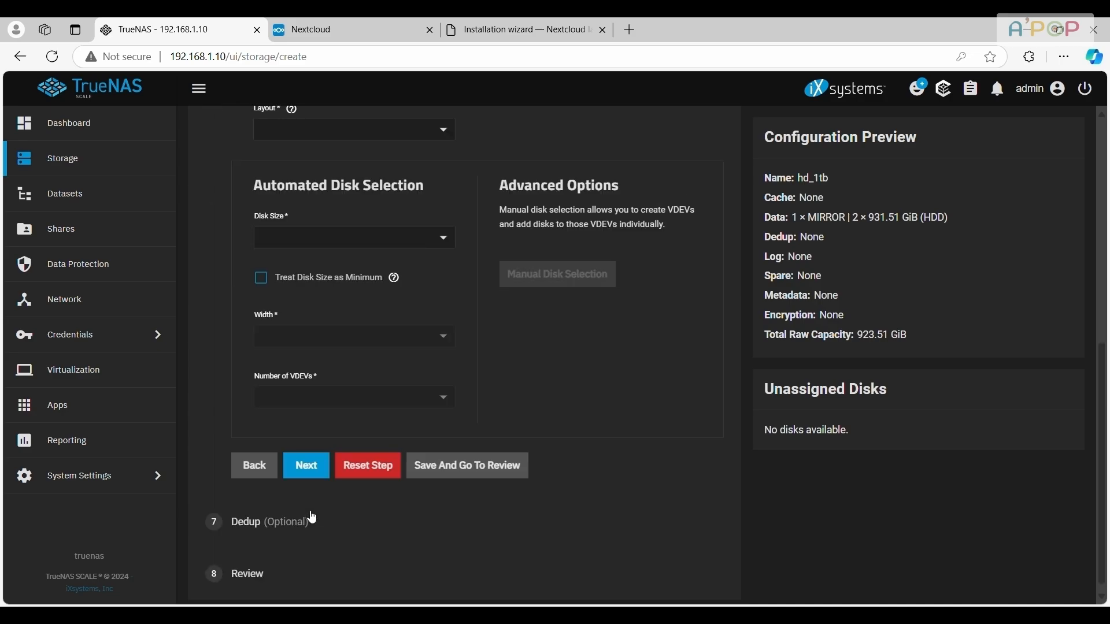
pyautogui.click(311, 461)
pyautogui.click(308, 508)
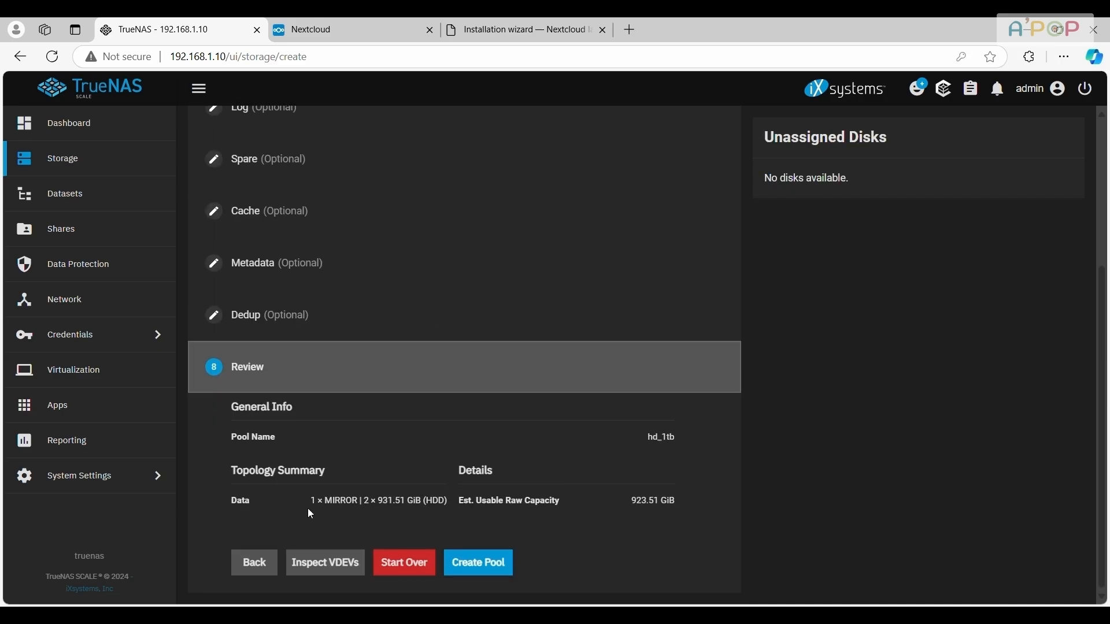
# Create the hd_1tb pool, confirming that the contents of all added disks are erased
pyautogui.click(489, 575)
pyautogui.click(493, 382)
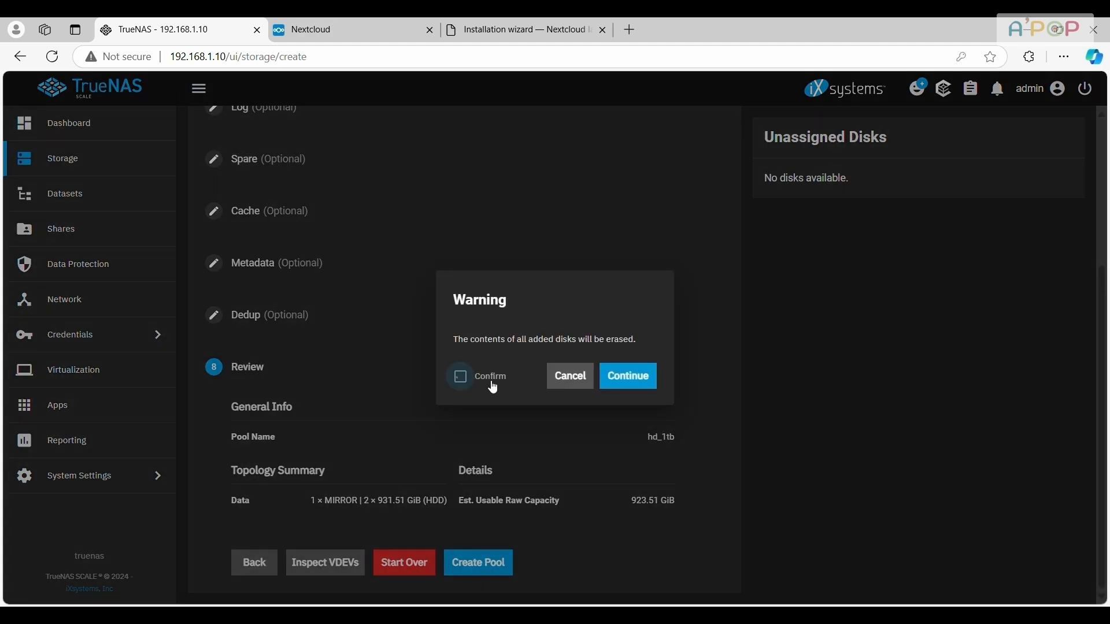
pyautogui.click(635, 381)
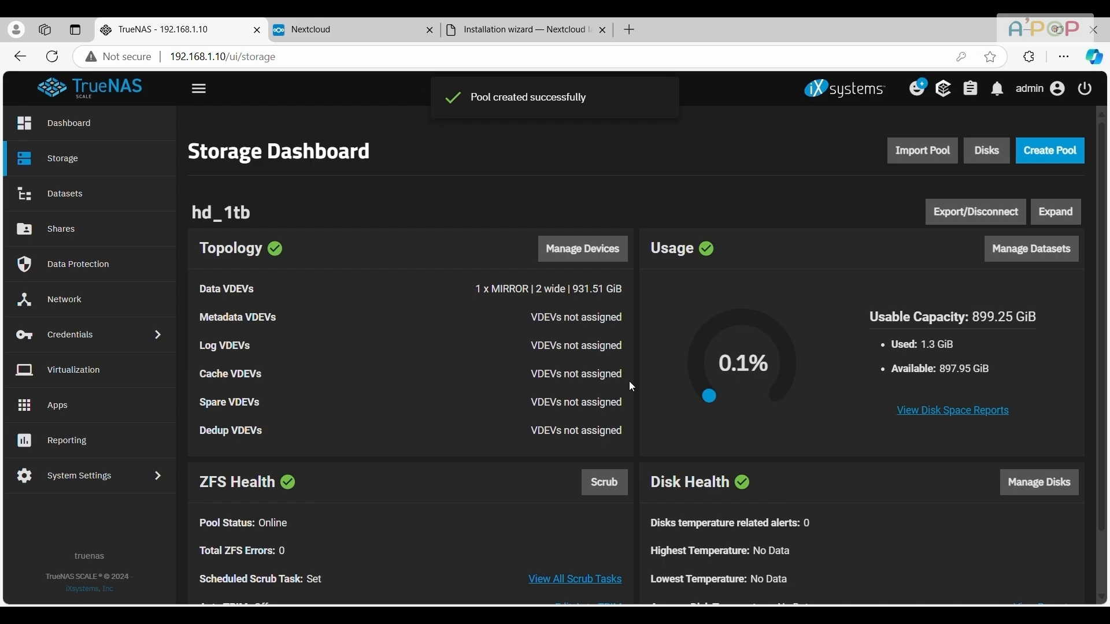
pyautogui.scroll(-1, 123, 228)
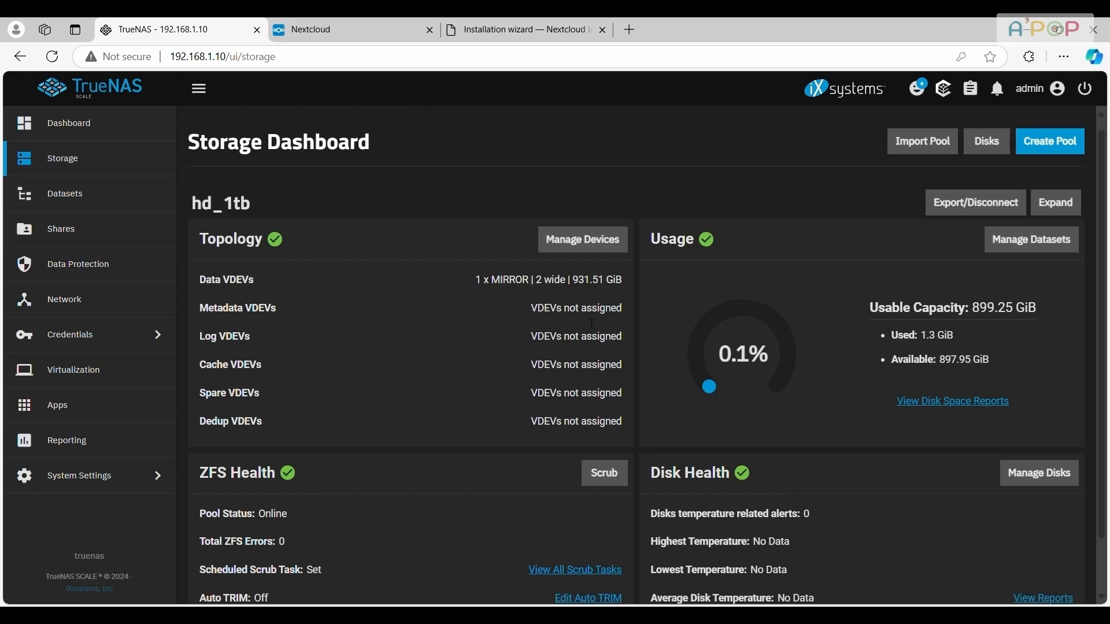
# Save the advanced system storage settings with hd_1tb as the system dataset pool and a swap size of 8 GiB
pyautogui.click(94, 477)
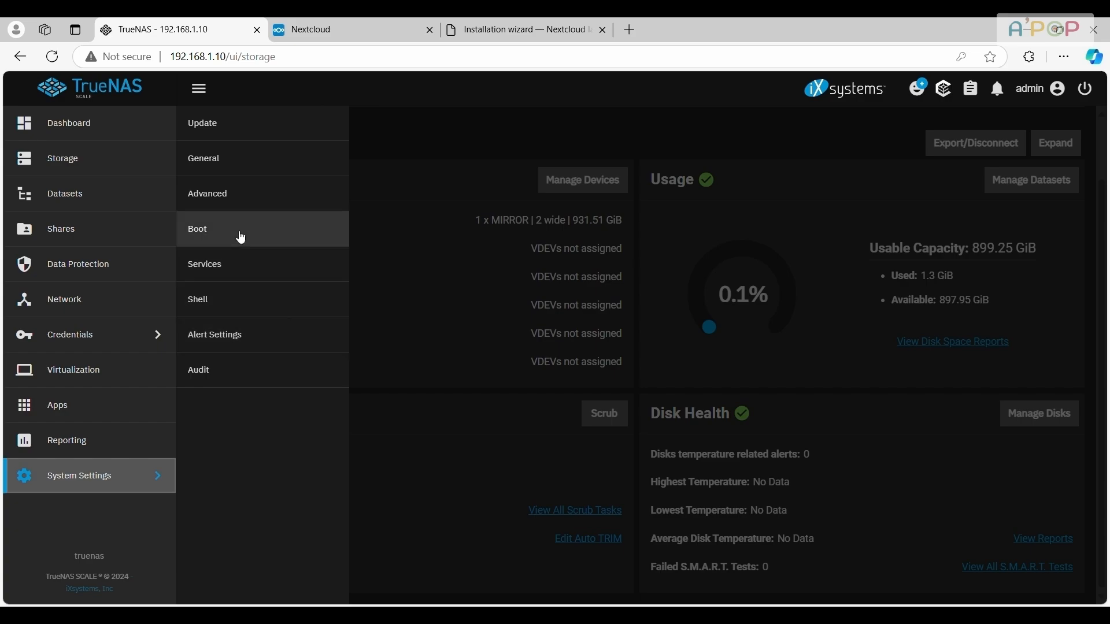
pyautogui.click(237, 204)
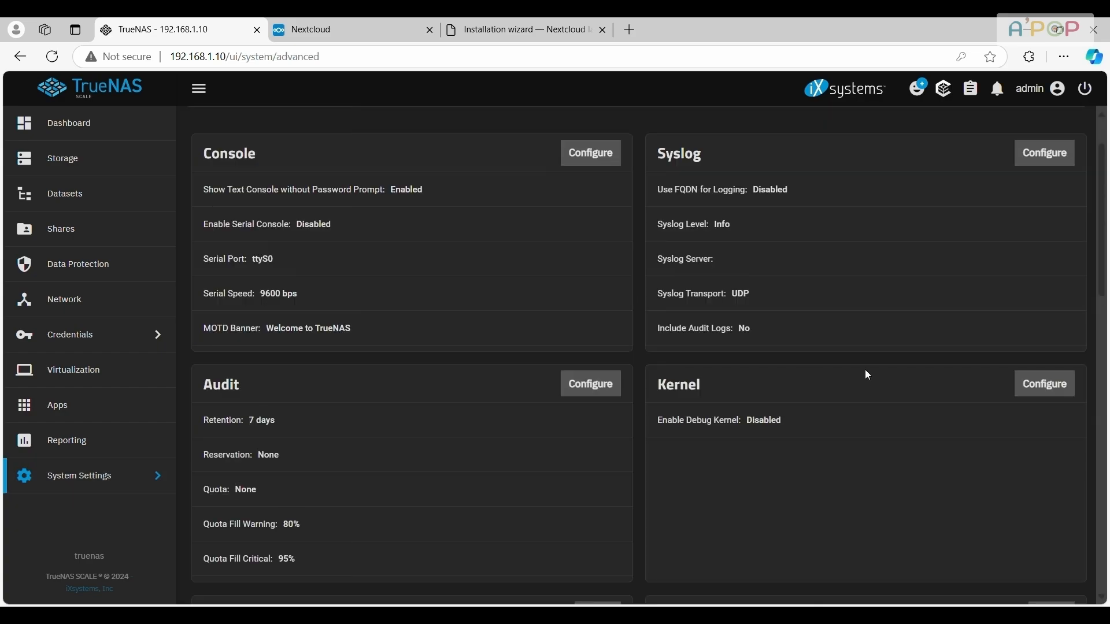
pyautogui.scroll(-8, 685, 370)
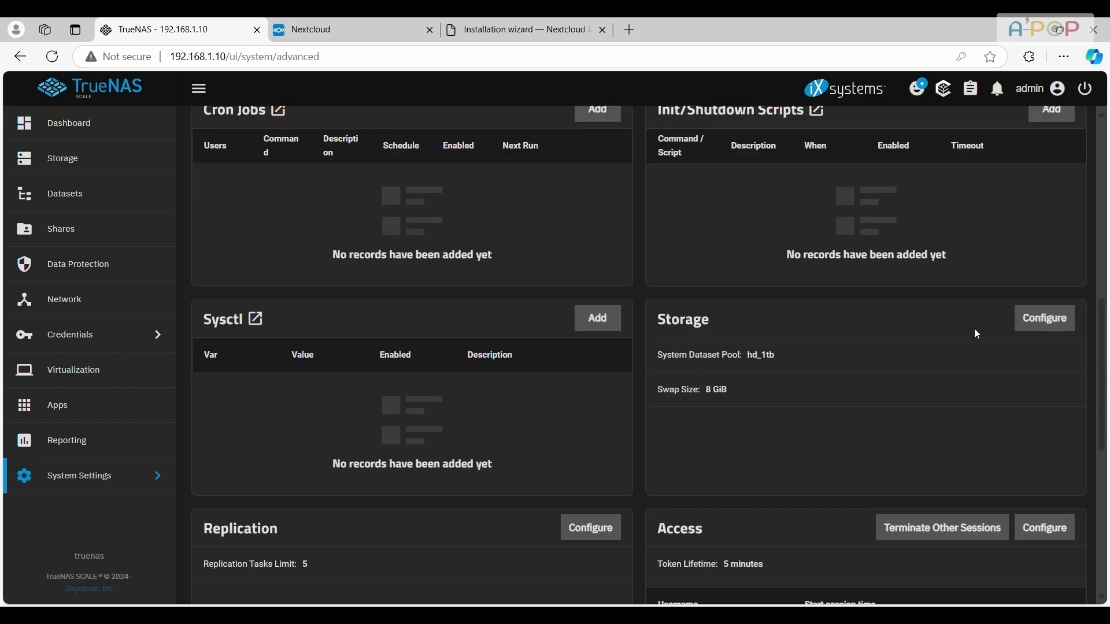
pyautogui.click(1038, 321)
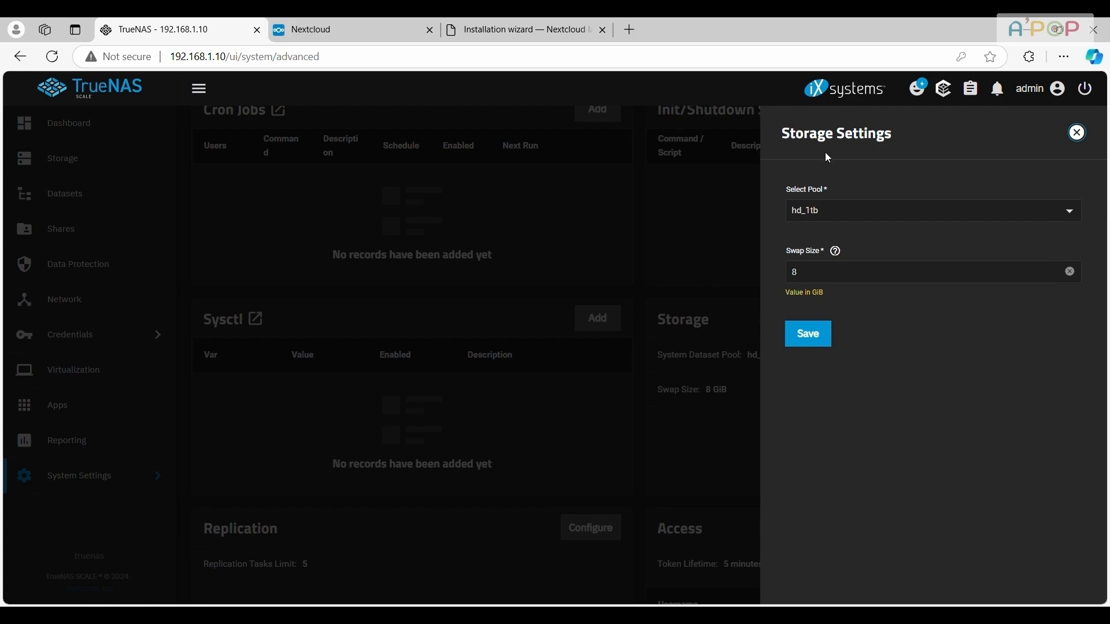
pyautogui.click(821, 344)
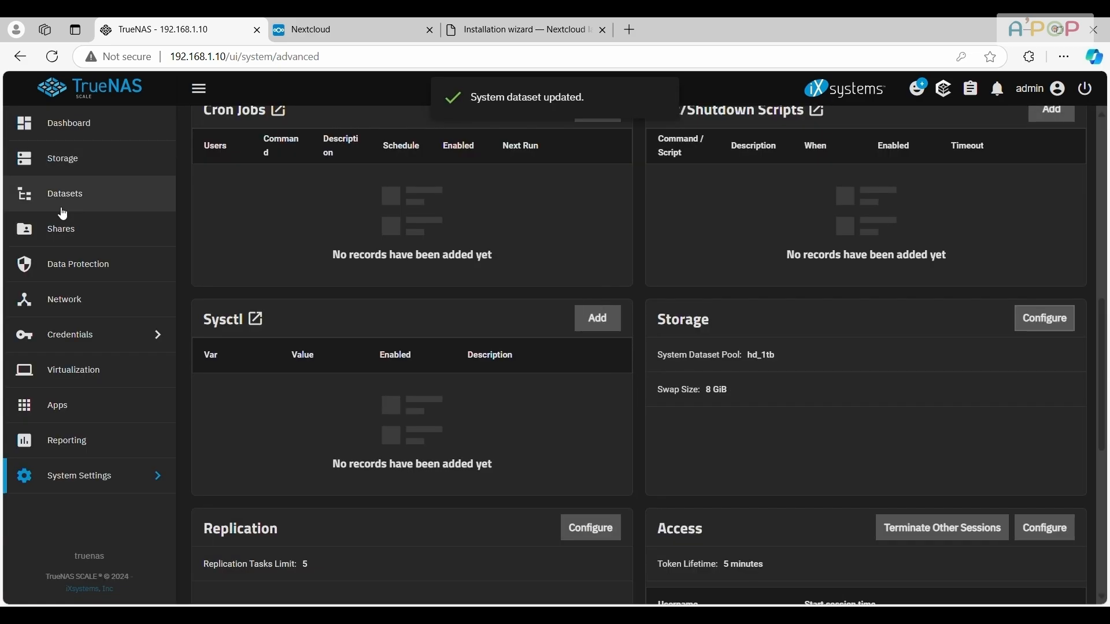
# Choose hd_1tb as the storage pool for Apps
pyautogui.click(81, 414)
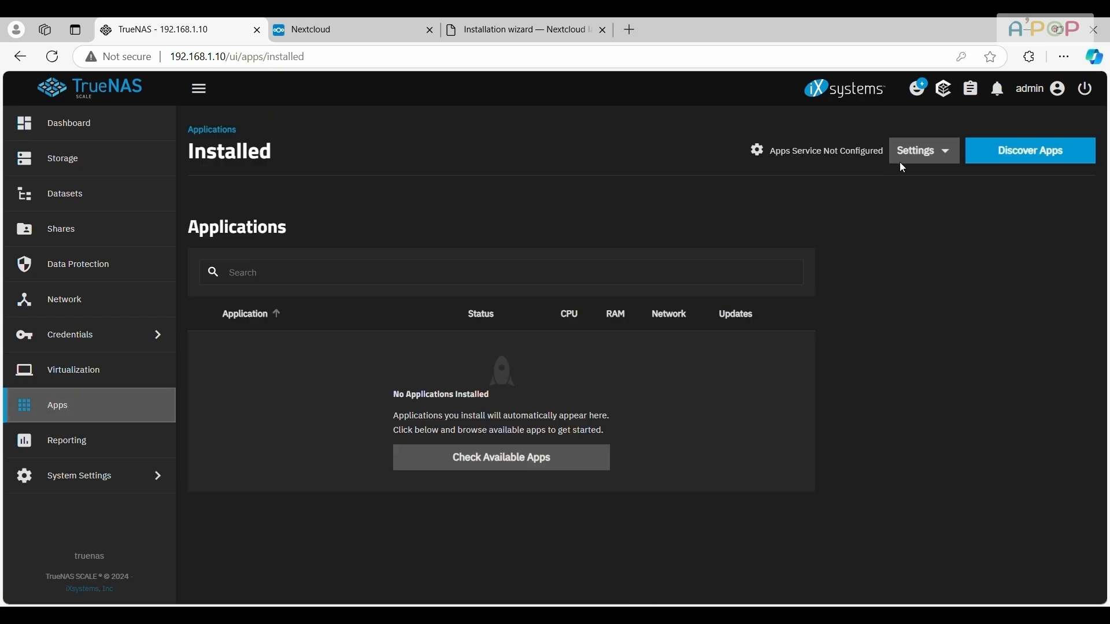
pyautogui.click(923, 151)
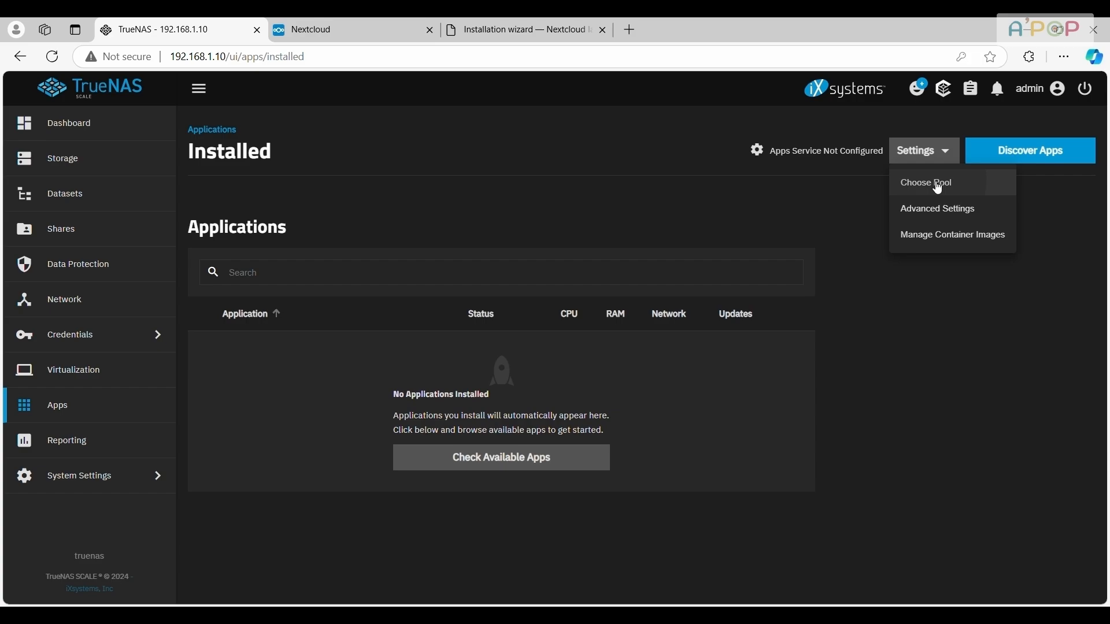
pyautogui.click(936, 184)
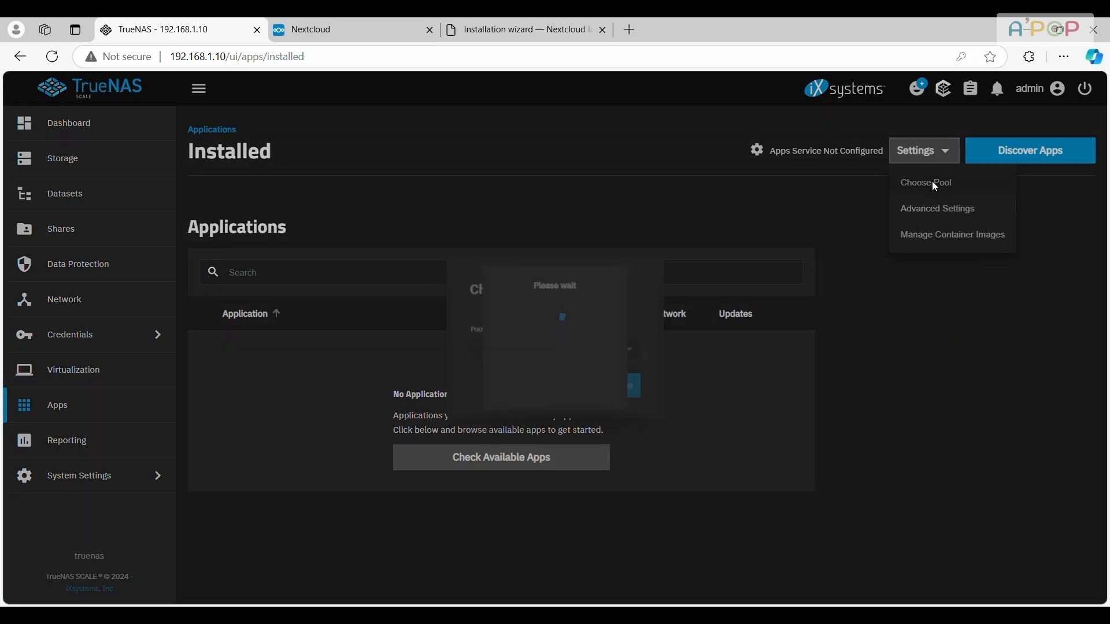
pyautogui.click(627, 350)
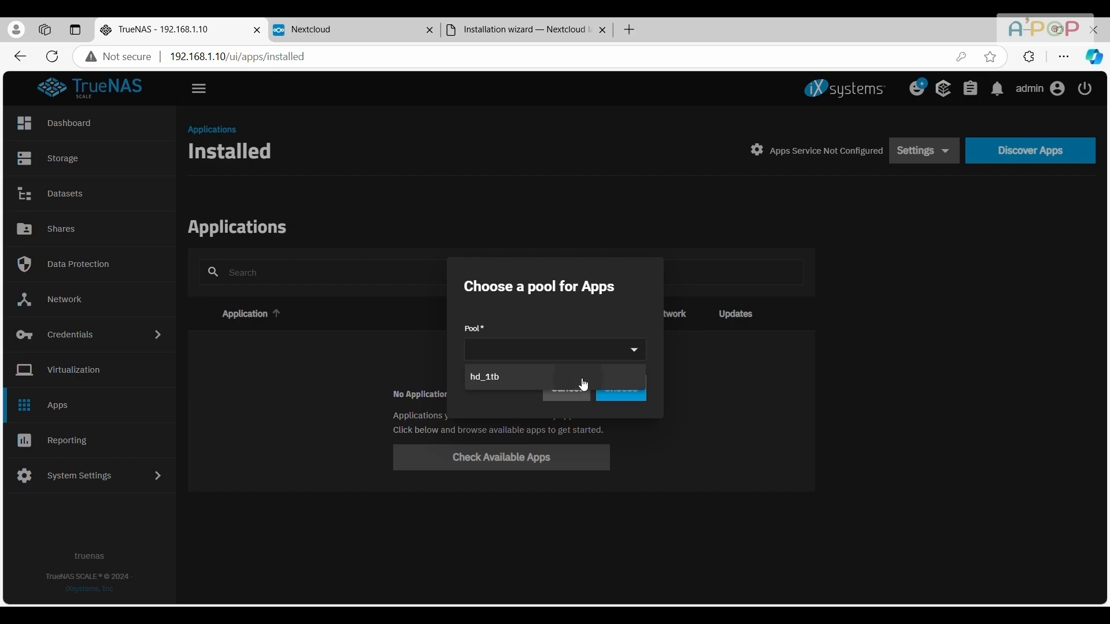
pyautogui.click(581, 381)
pyautogui.click(623, 389)
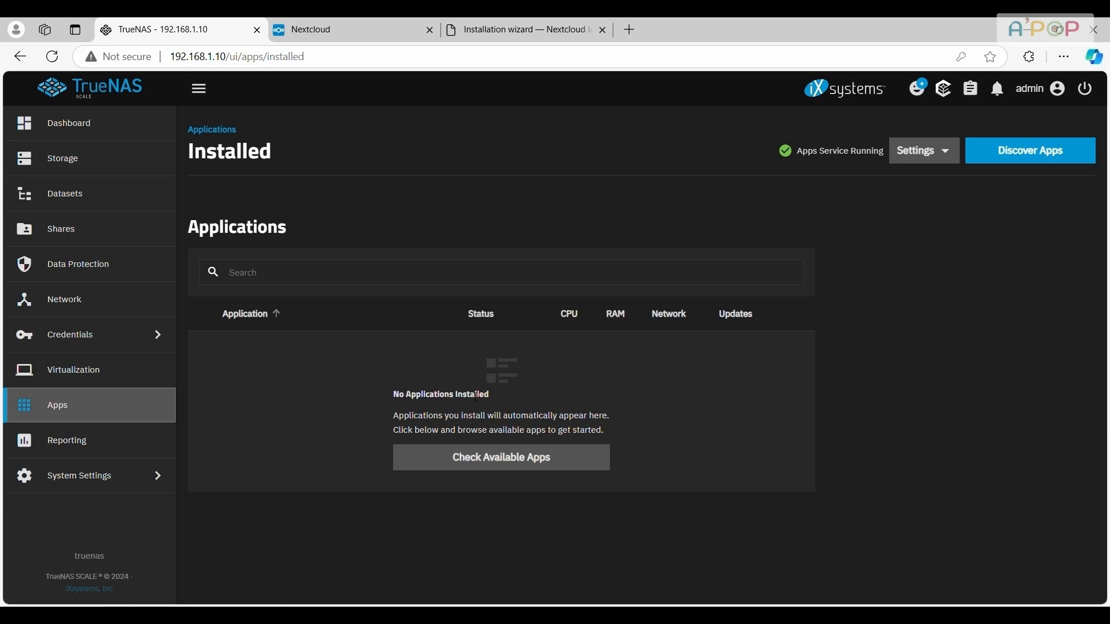
# Search the app catalog for "file b" and open the installation form of File Browser
pyautogui.click(1017, 151)
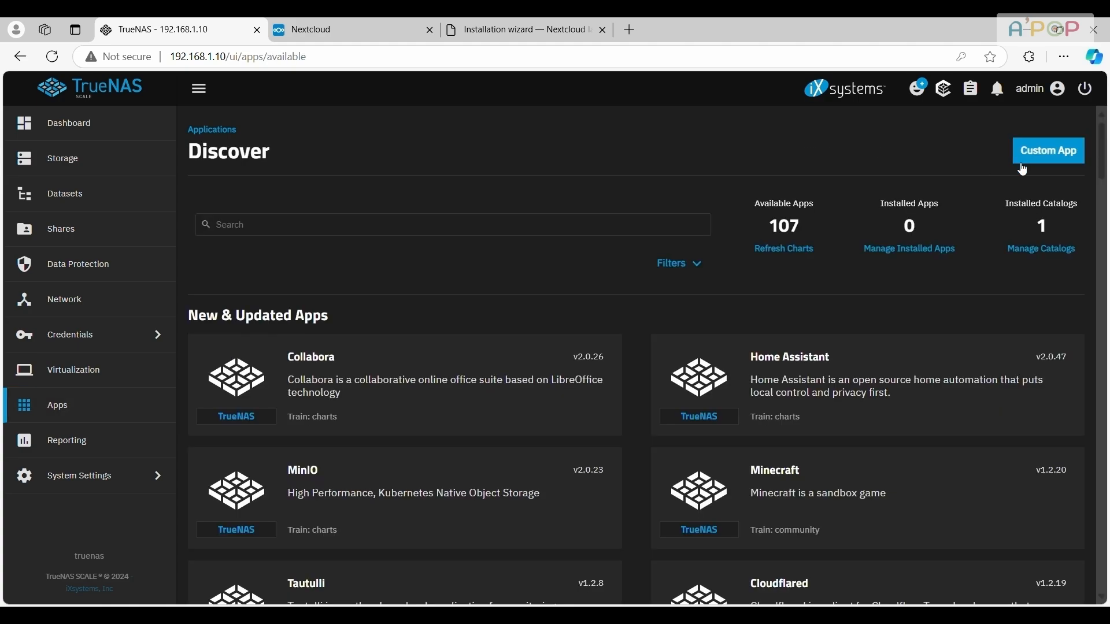
pyautogui.click(485, 227)
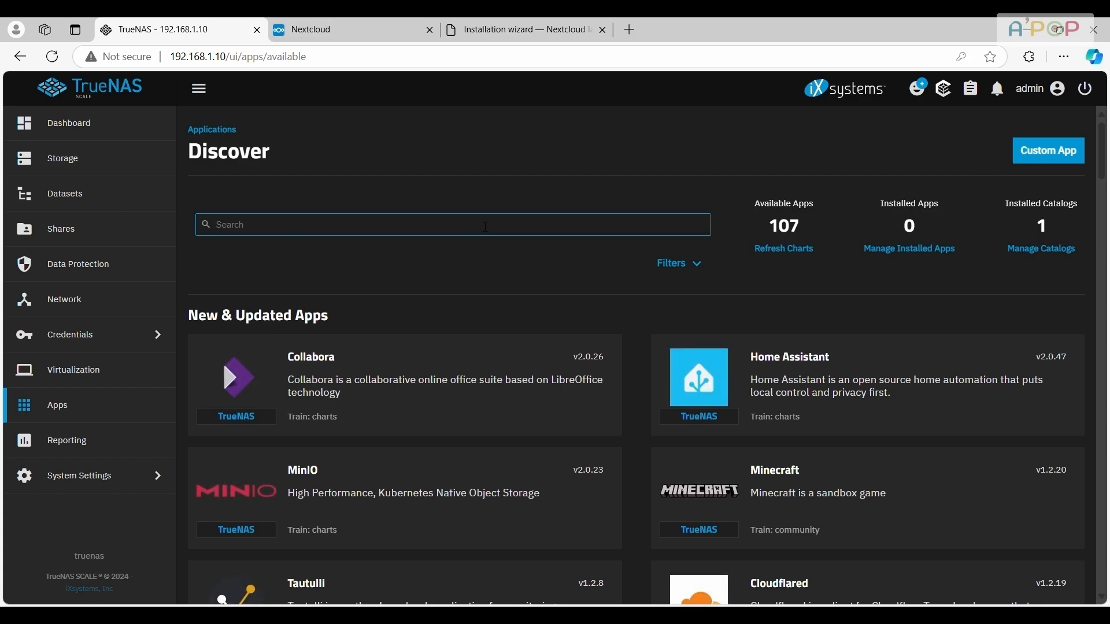
pyautogui.write('file')
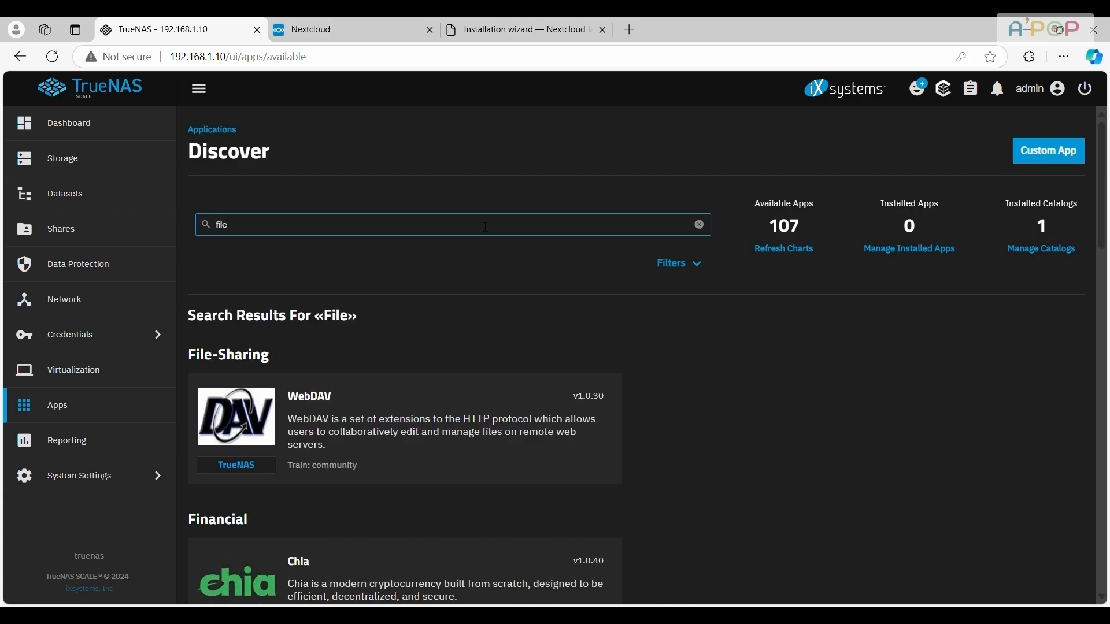
pyautogui.write(' b')
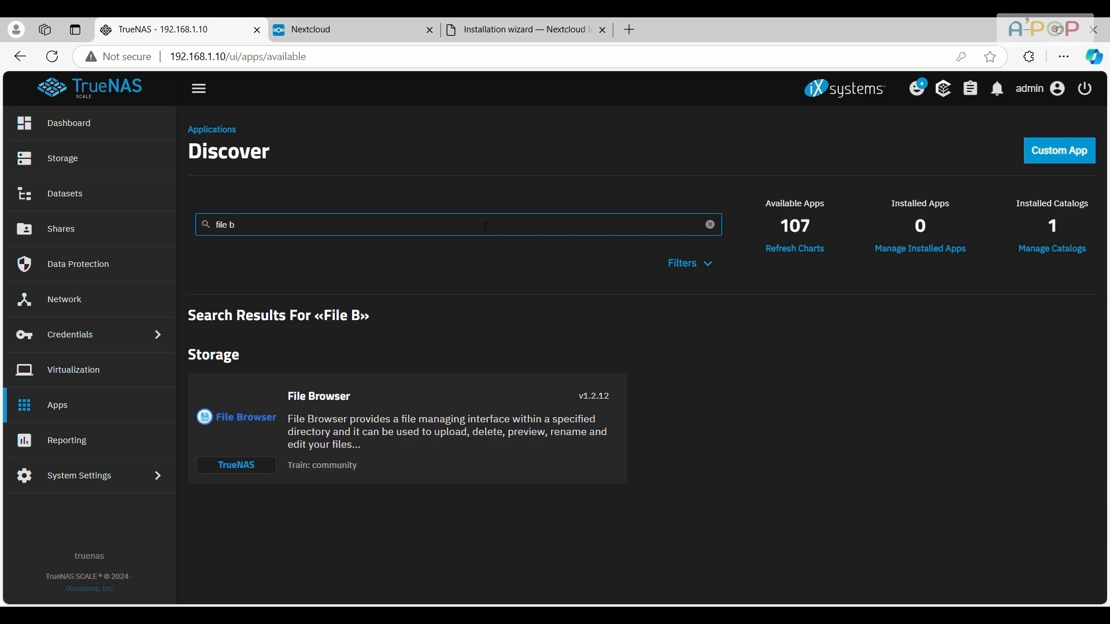
pyautogui.click(417, 416)
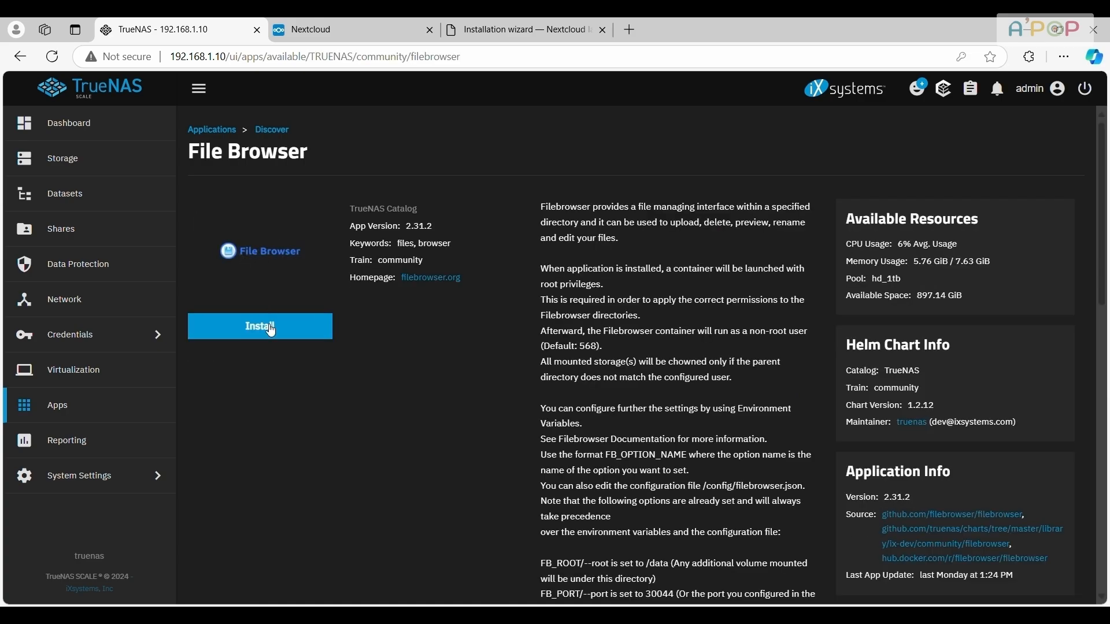
pyautogui.click(267, 325)
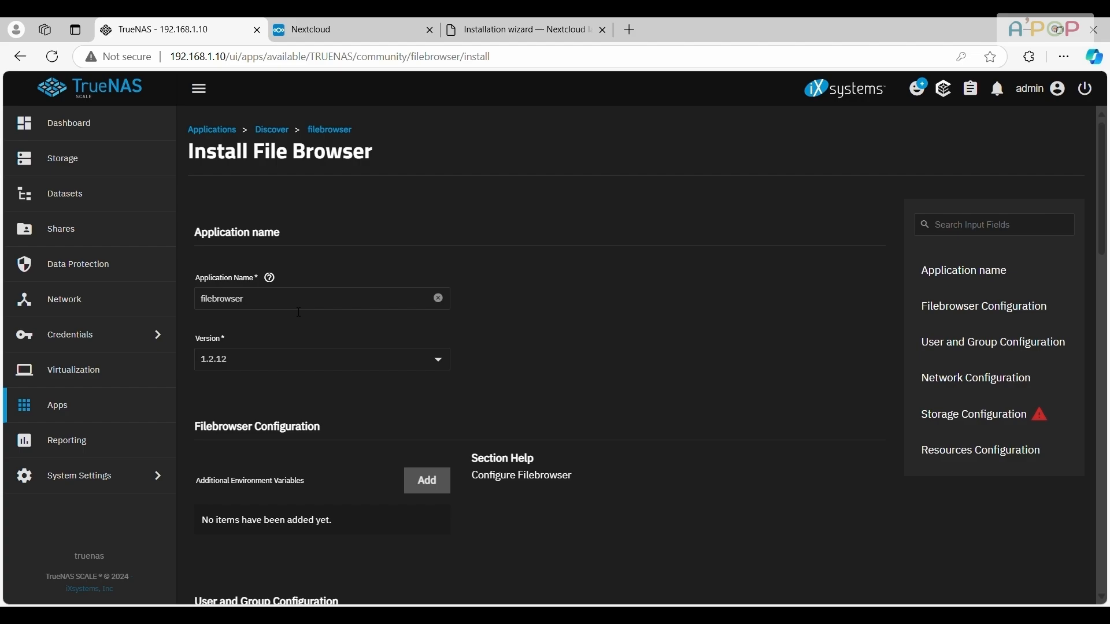
# Set File Browser's additional storage to host path /mnt/hd_1tb with the mount path /hd_1tb
pyautogui.scroll(-4, 299, 313)
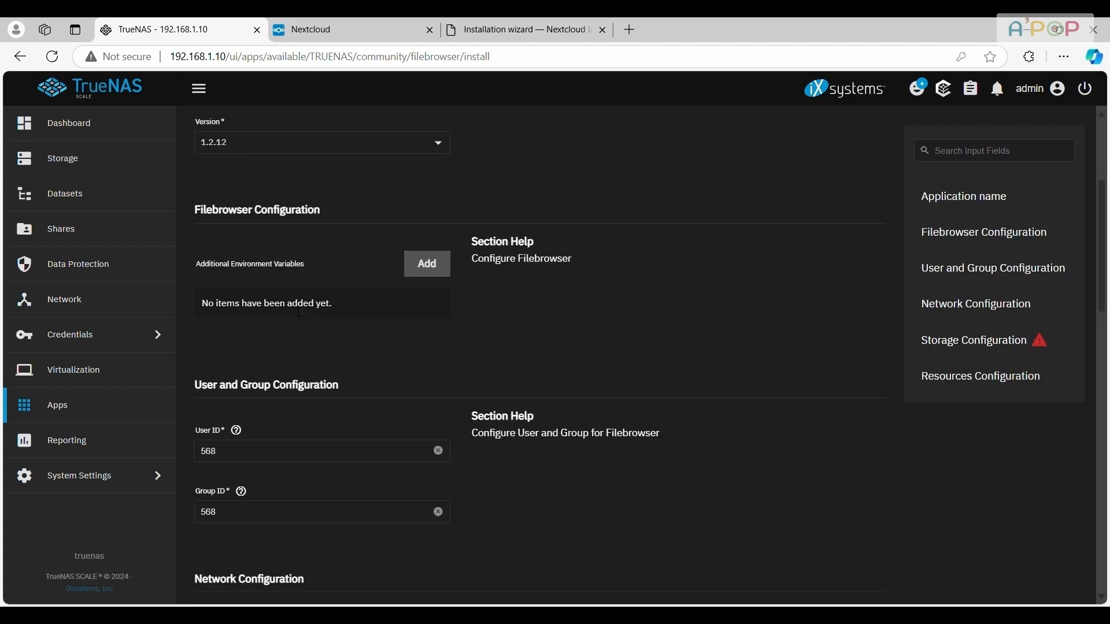
pyautogui.scroll(-5, 299, 313)
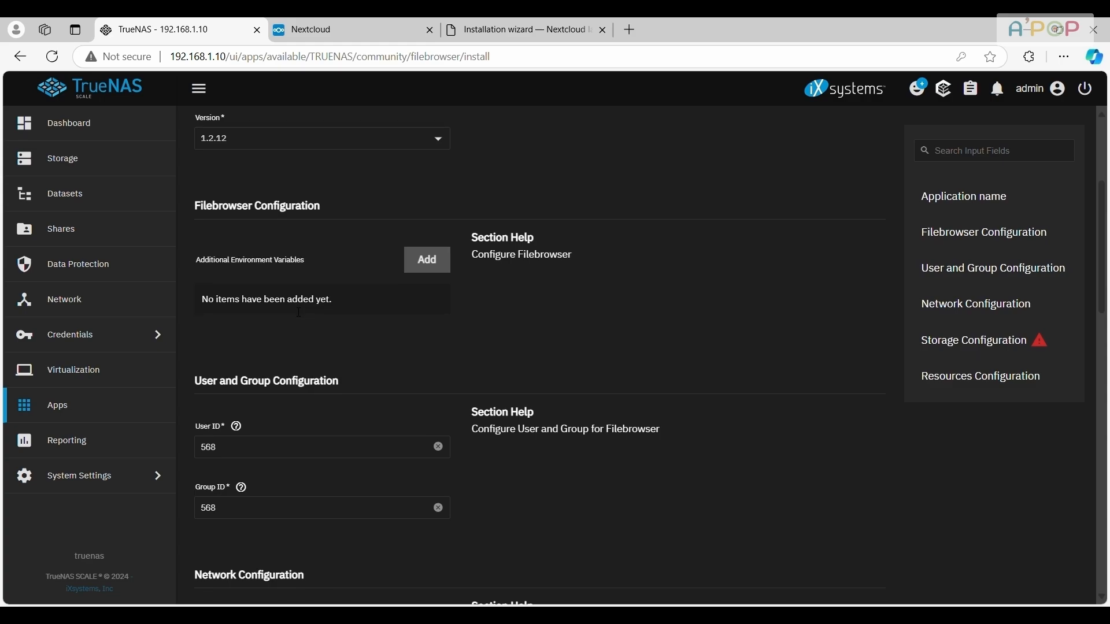
pyautogui.scroll(-5, 295, 312)
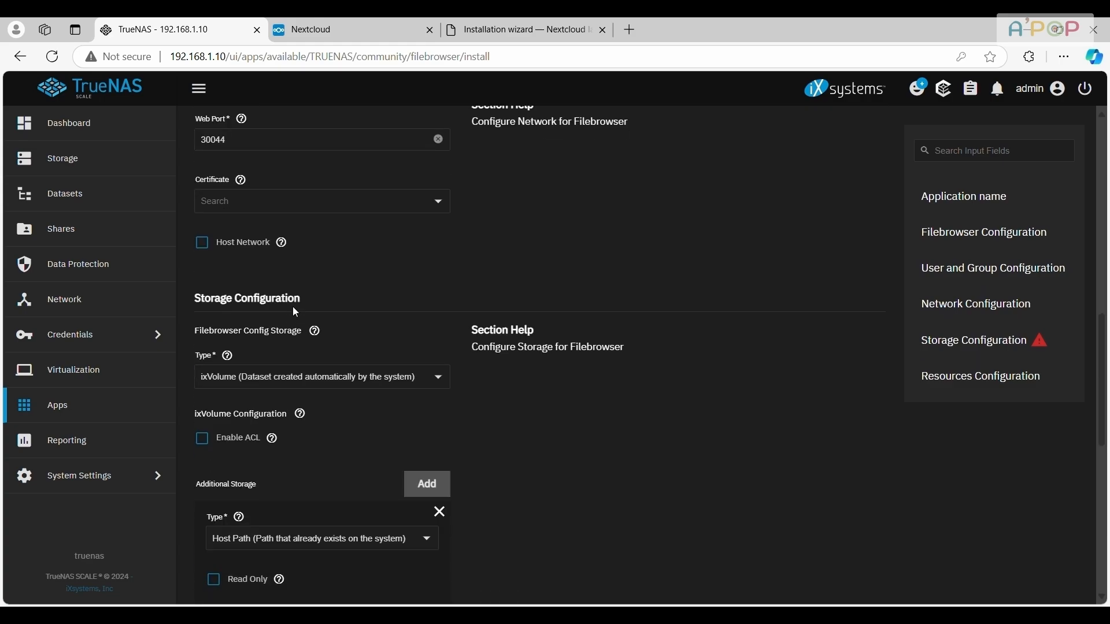
pyautogui.scroll(-2, 296, 312)
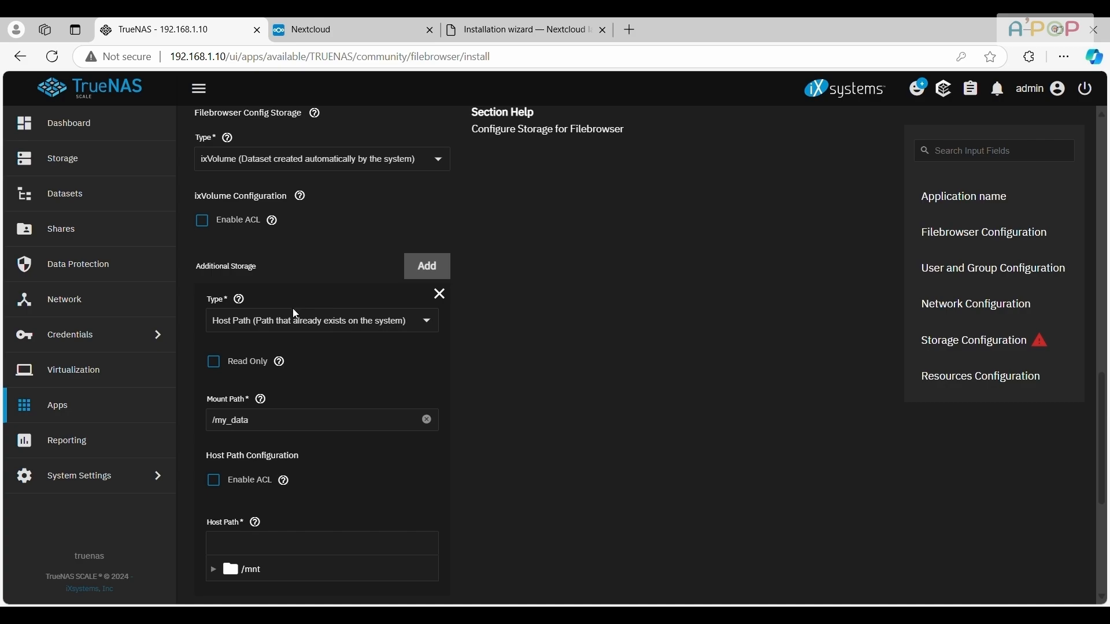
pyautogui.scroll(-3, 261, 466)
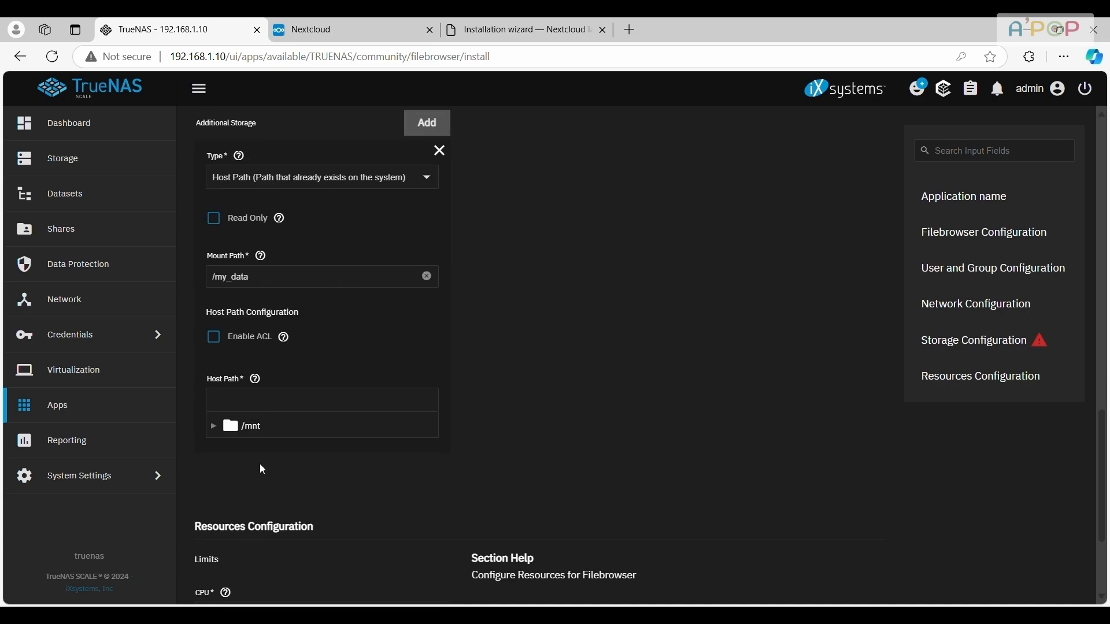
pyautogui.click(214, 429)
pyautogui.click(215, 429)
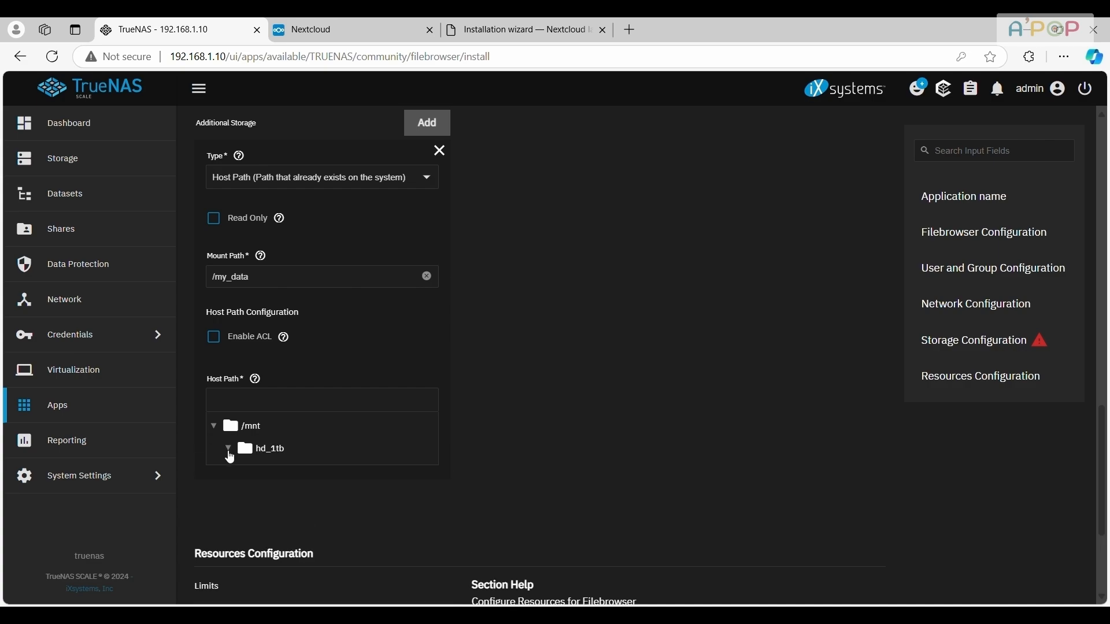
pyautogui.click(217, 430)
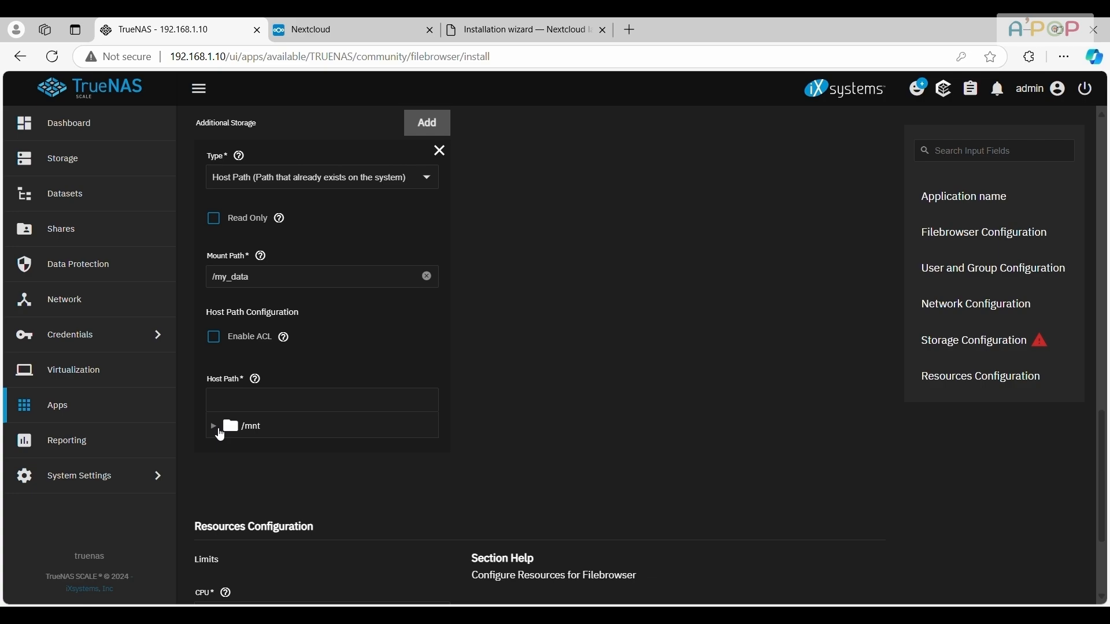
pyautogui.moveTo(239, 277); pyautogui.dragTo(211, 277)
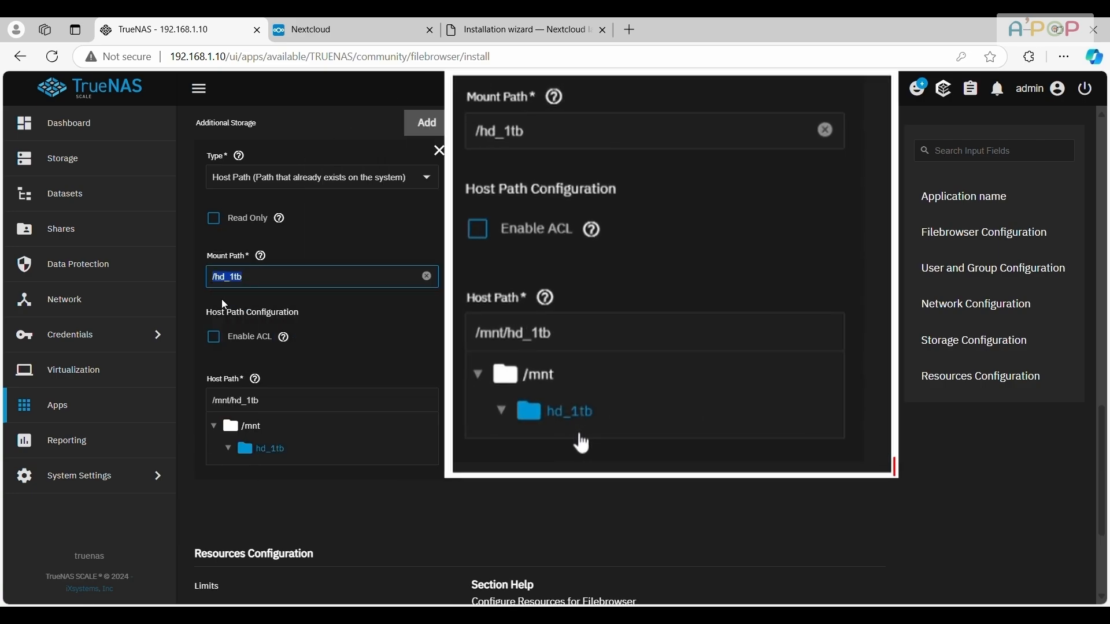
# Install File Browser with the default resource limits and go to the installed applications
pyautogui.scroll(-3, 513, 441)
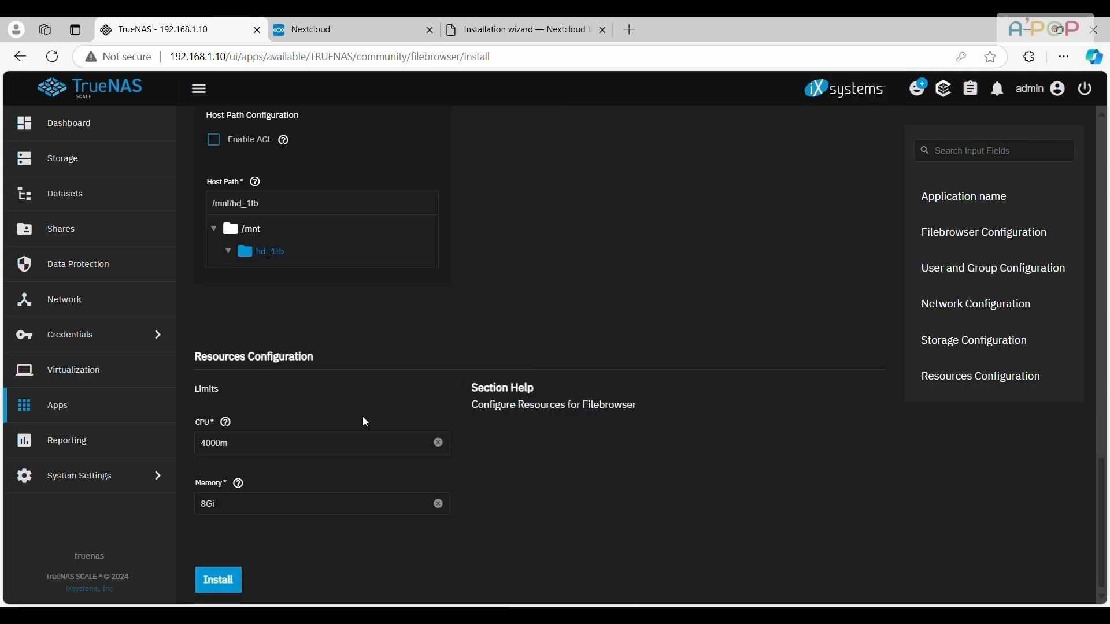
pyautogui.click(228, 582)
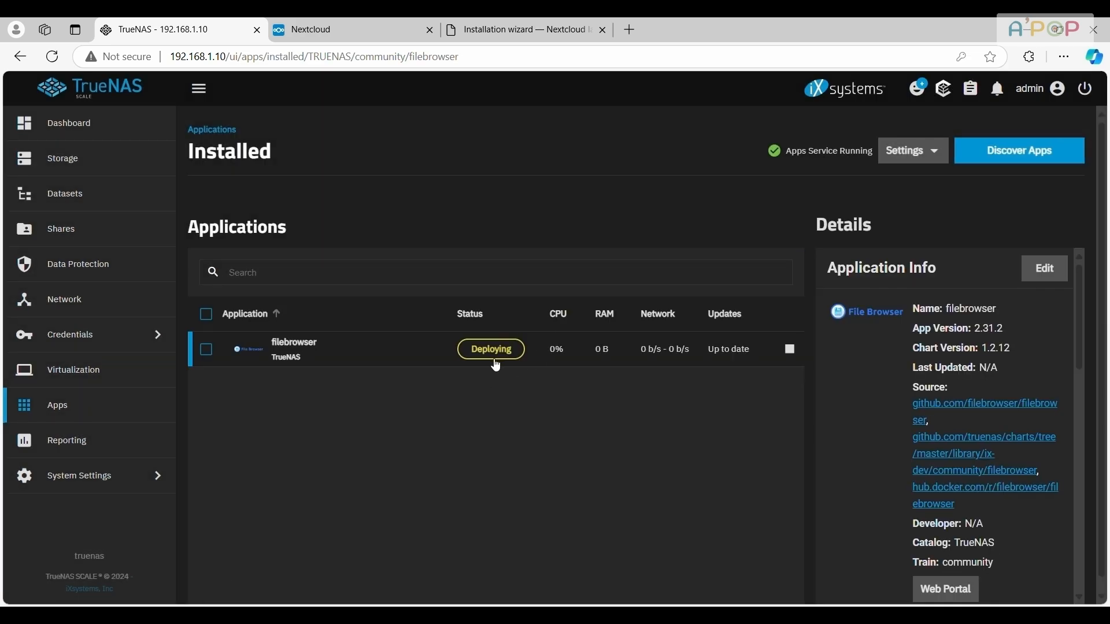
pyautogui.click(84, 411)
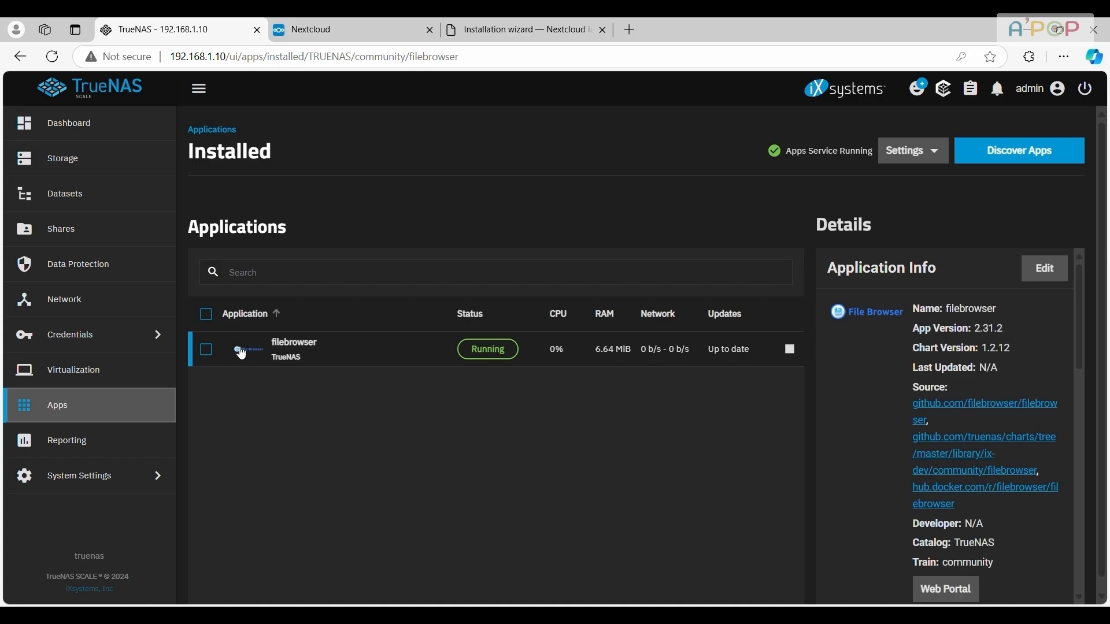
# Search the app catalog for "next" and open the installation form of Nextcloud
pyautogui.click(991, 165)
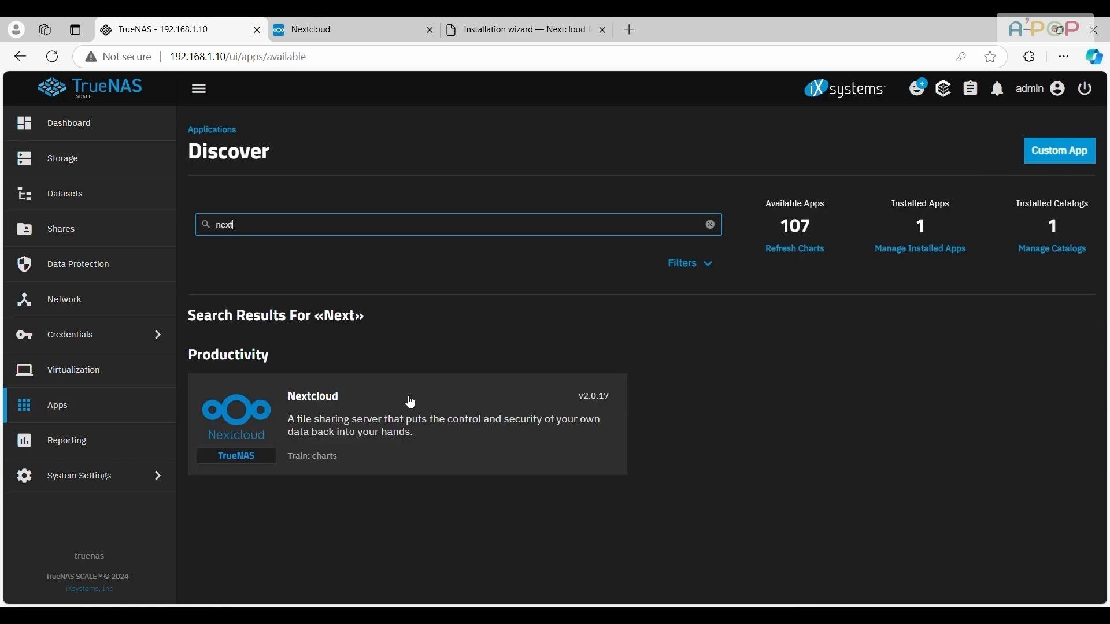
pyautogui.click(398, 414)
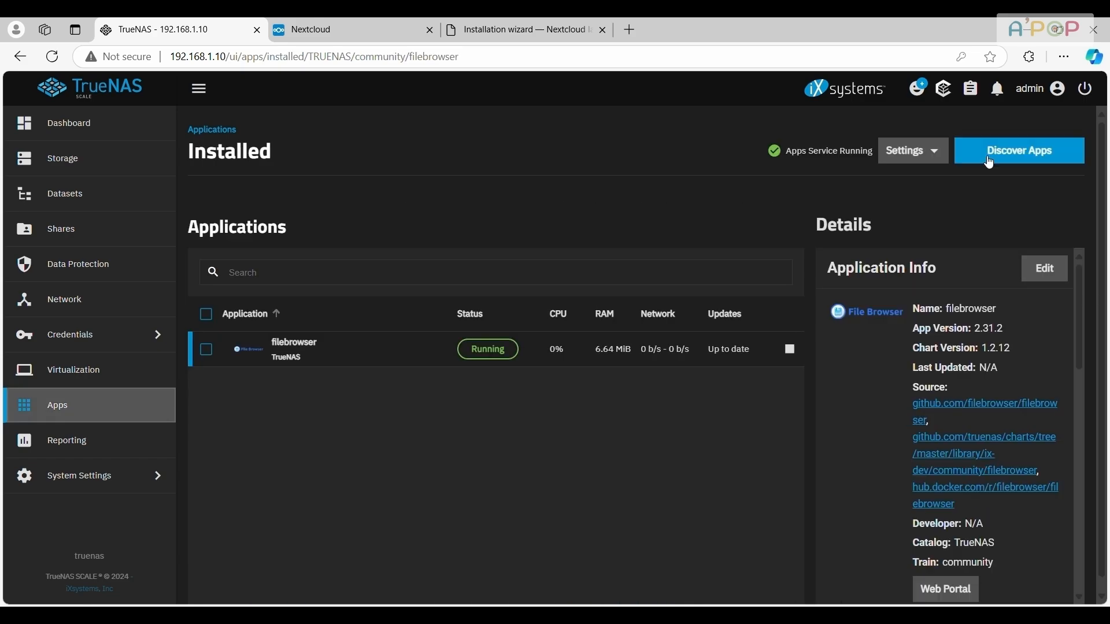
pyautogui.click(988, 158)
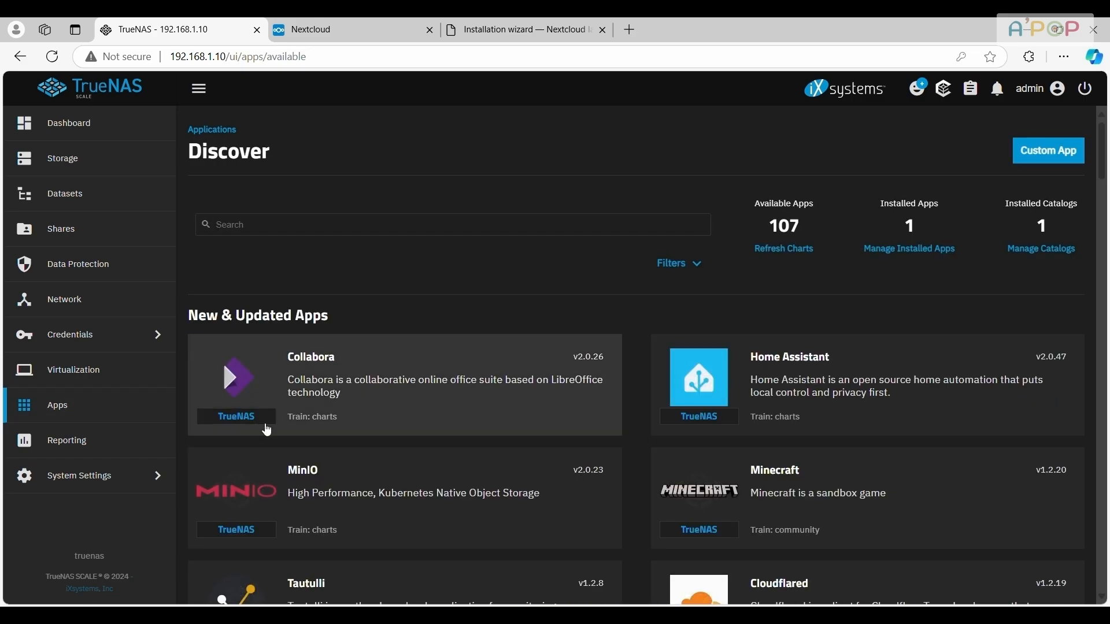
pyautogui.click(418, 233)
pyautogui.write('nex')
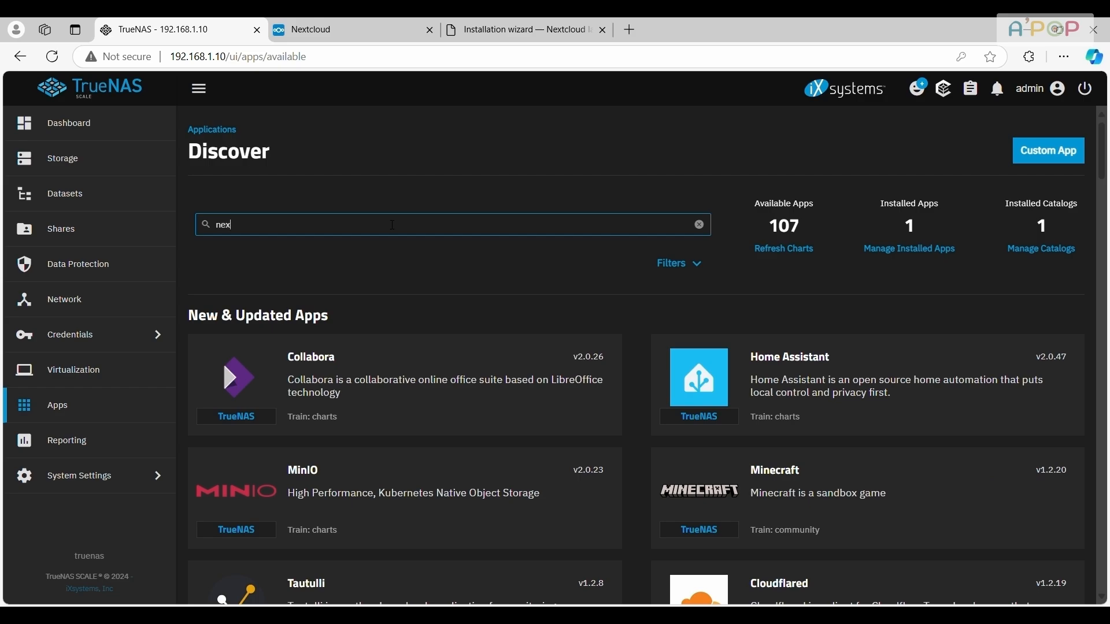
pyautogui.write('t')
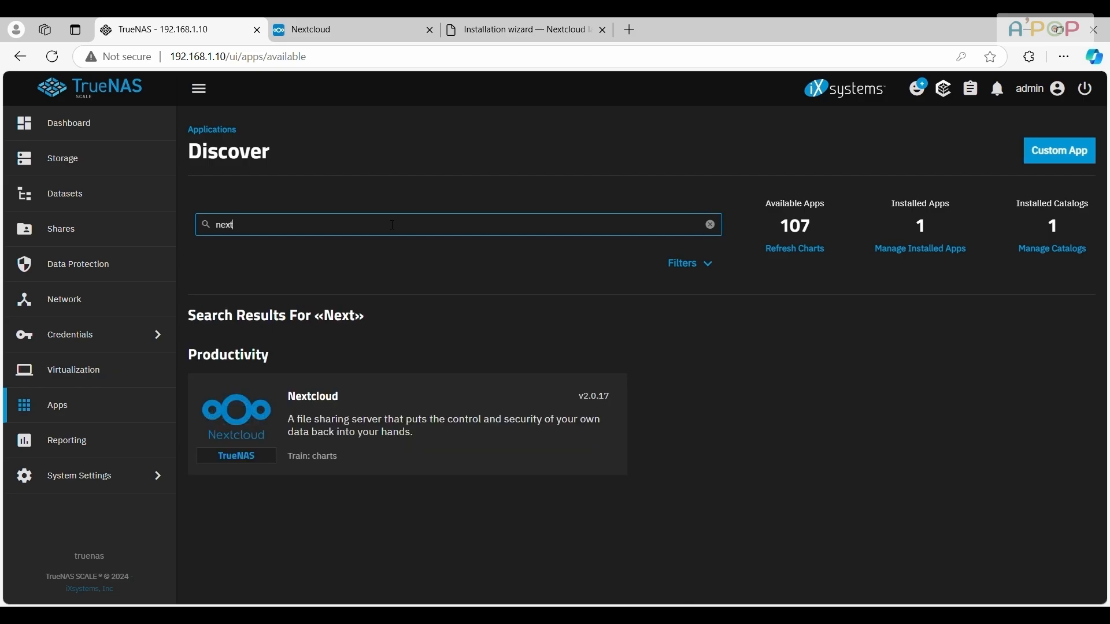
pyautogui.click(399, 408)
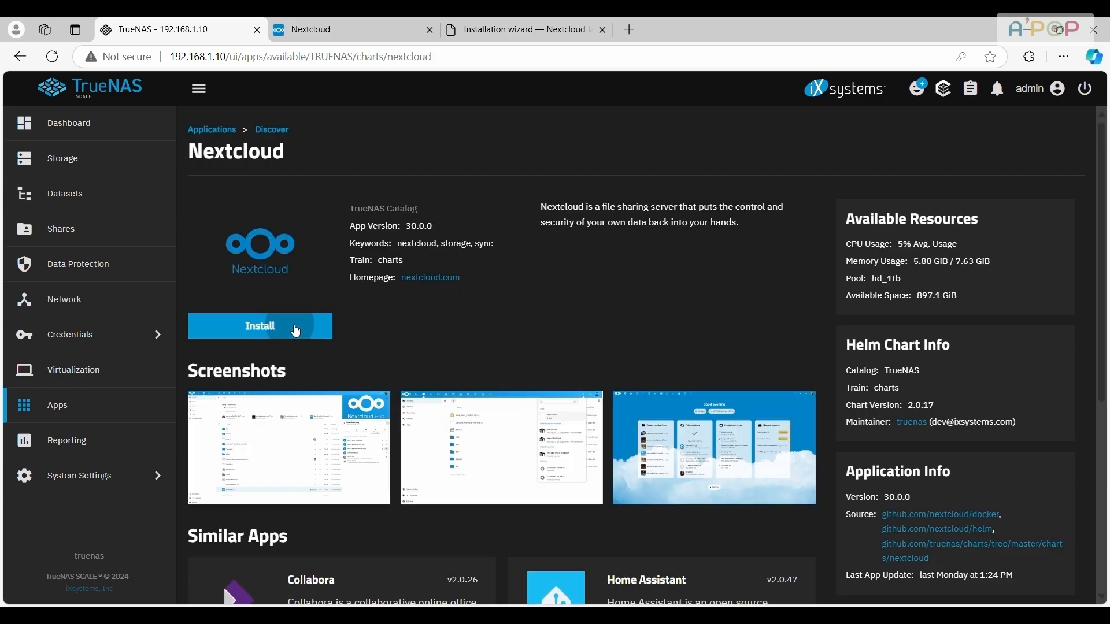
pyautogui.click(295, 331)
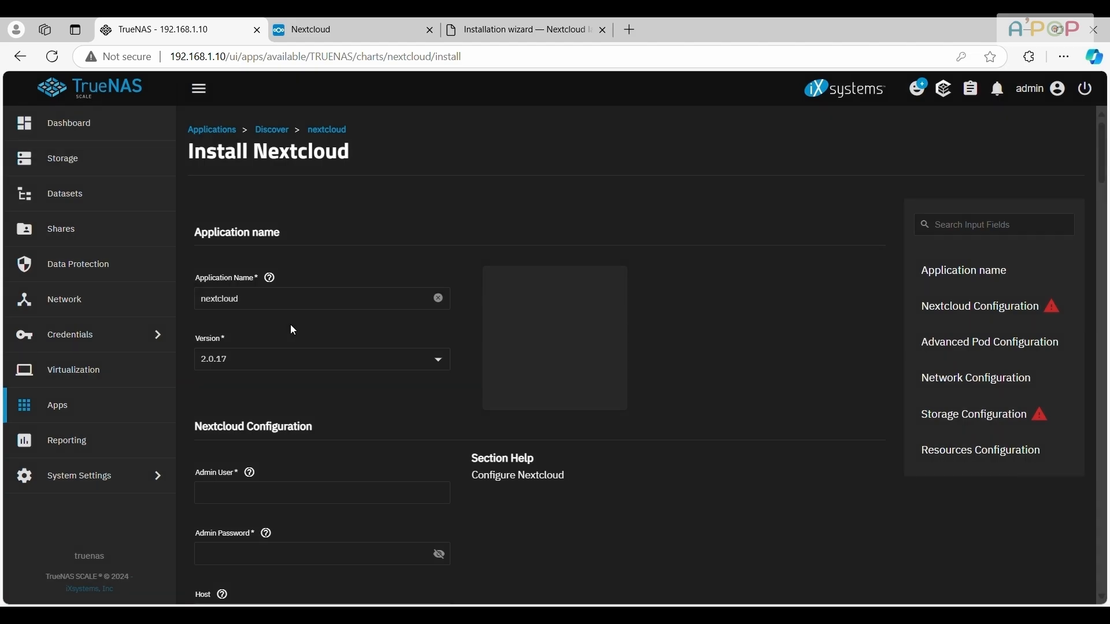
# Enter APOP as the Nextcloud admin user, fill in the admin password, and go to the storage configuration section
pyautogui.scroll(-3, 298, 376)
pyautogui.click(306, 359)
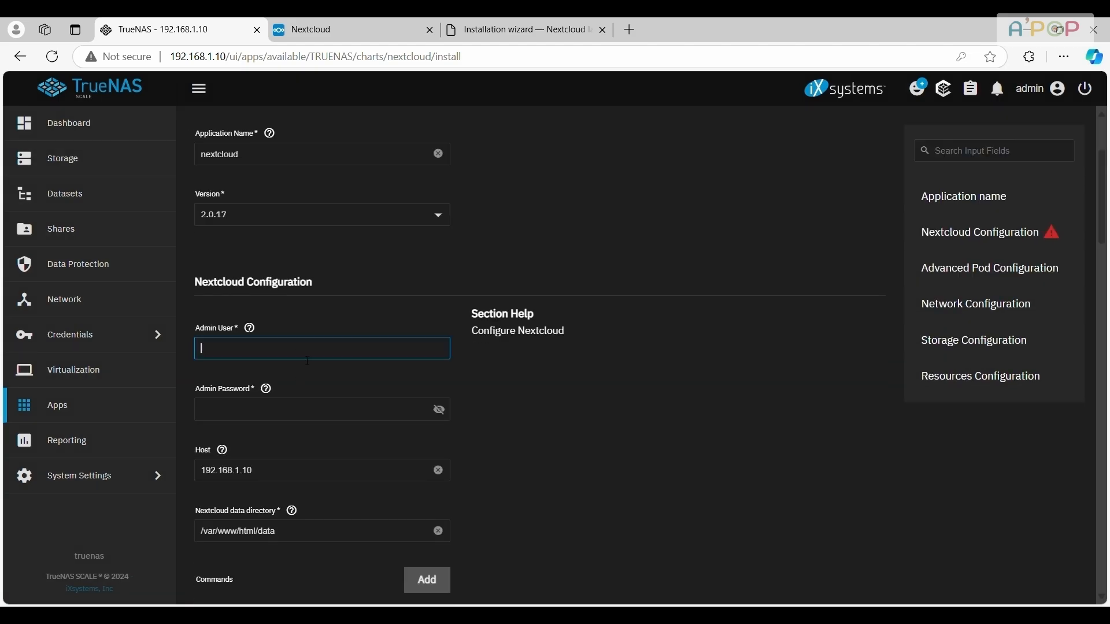
pyautogui.write('APOP')
pyautogui.press('Tab')
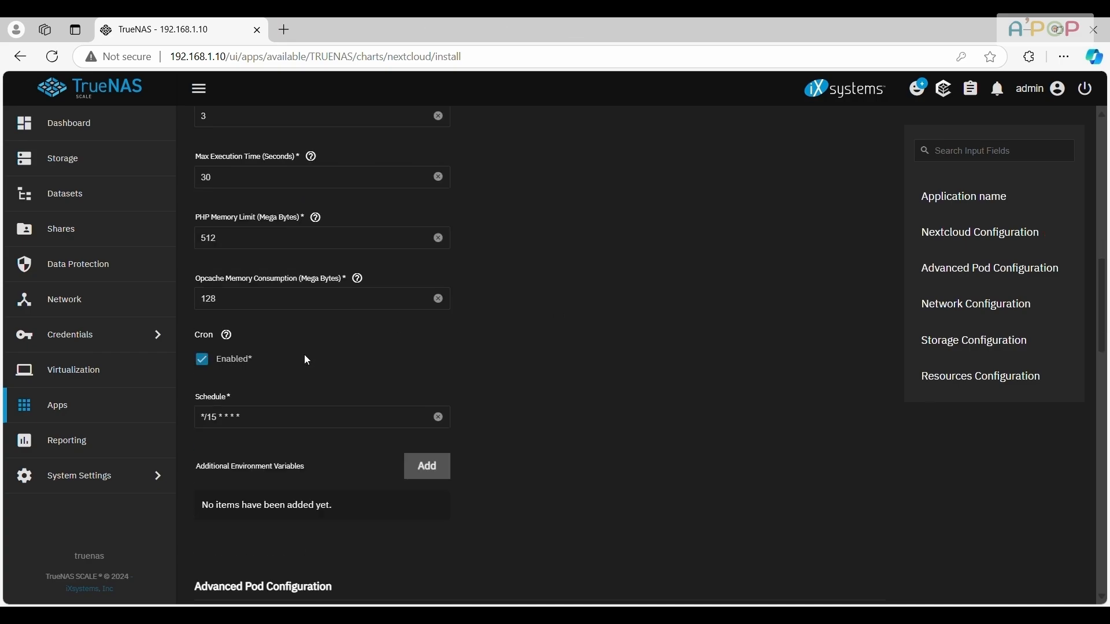
pyautogui.scroll(-9, 306, 358)
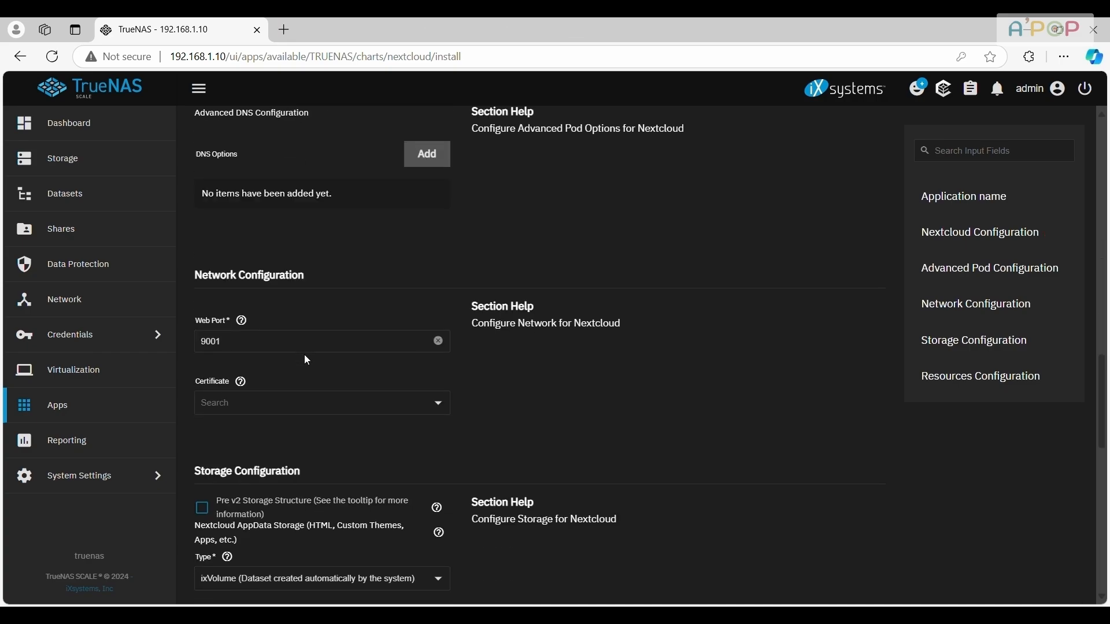
pyautogui.scroll(-5, 307, 360)
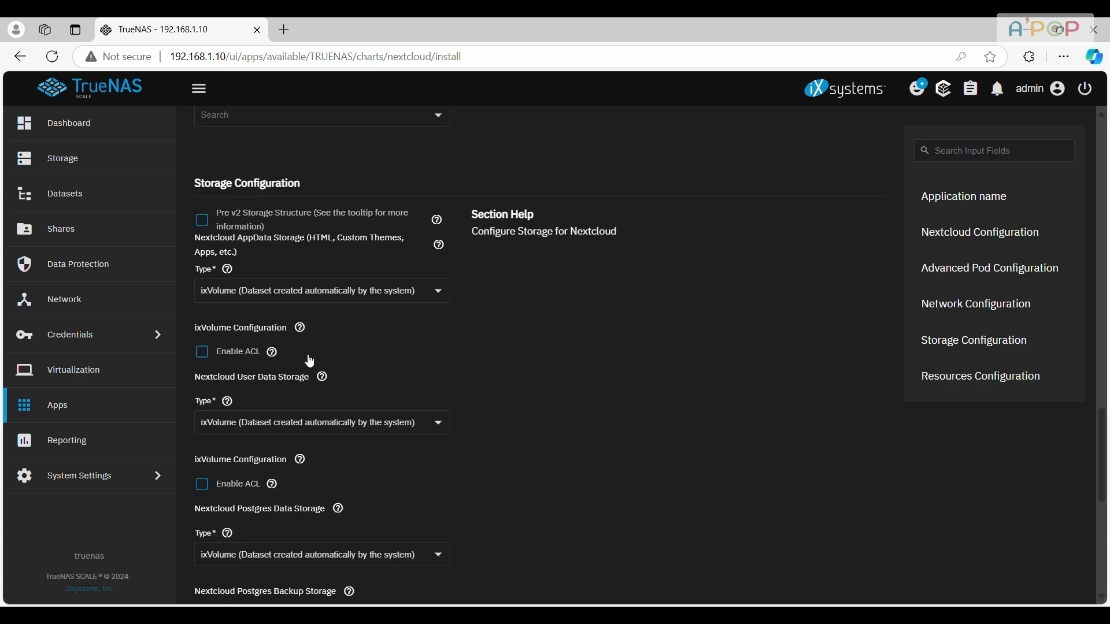
pyautogui.scroll(-1, 306, 360)
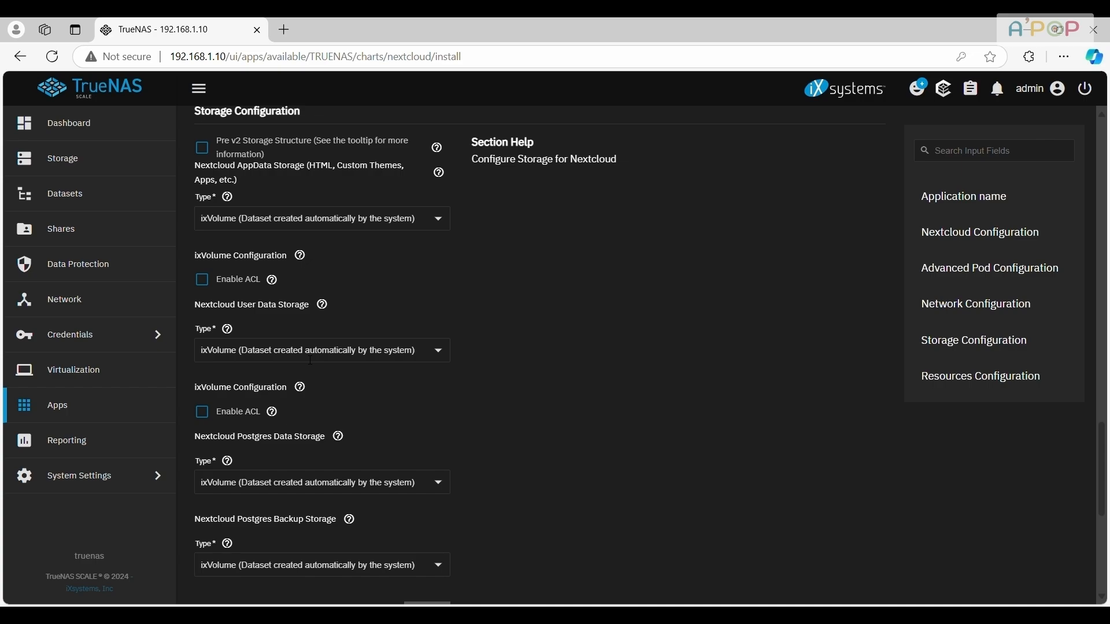
# Open the TrueNAS interface at 192.168.1.10 in a new browser tab and go to the hd_1tb dataset
pyautogui.click(285, 30)
pyautogui.write('192.168.')
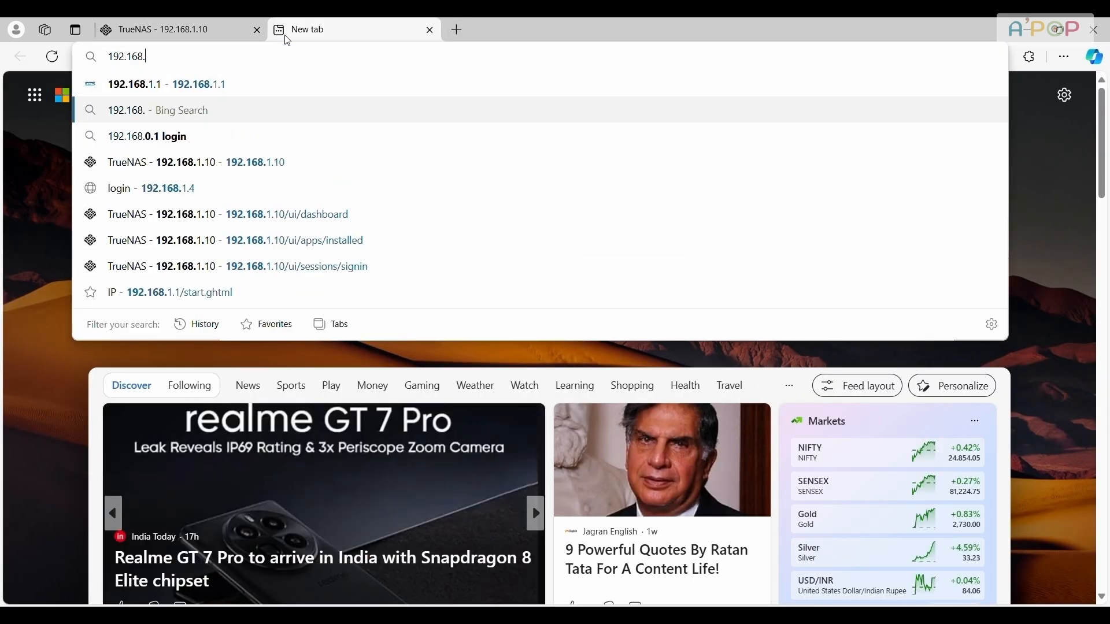
pyautogui.click(249, 164)
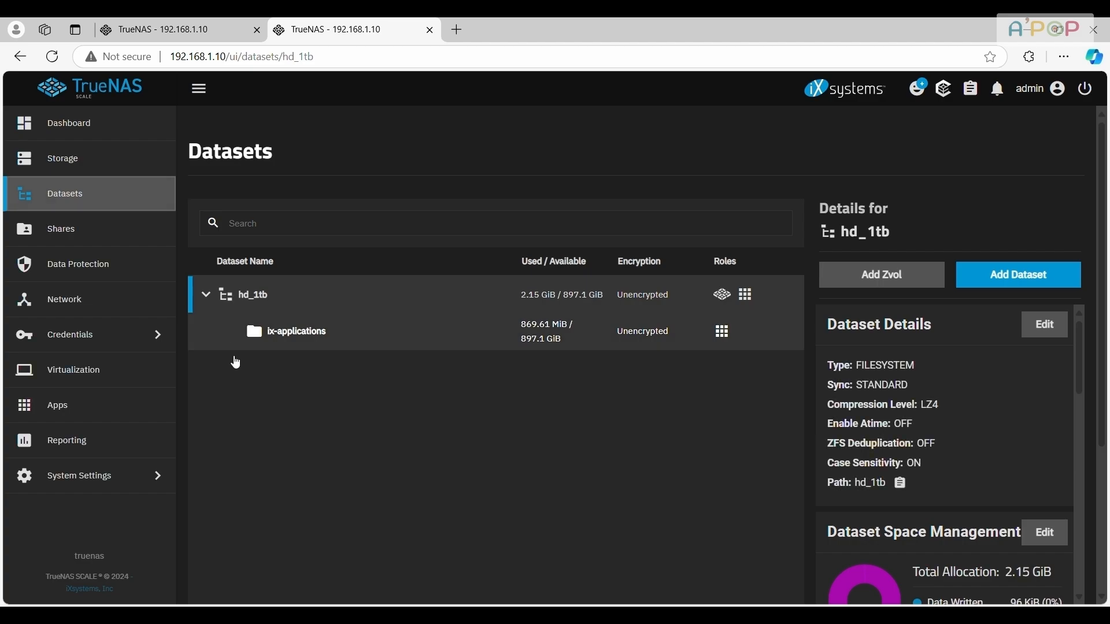
pyautogui.click(206, 295)
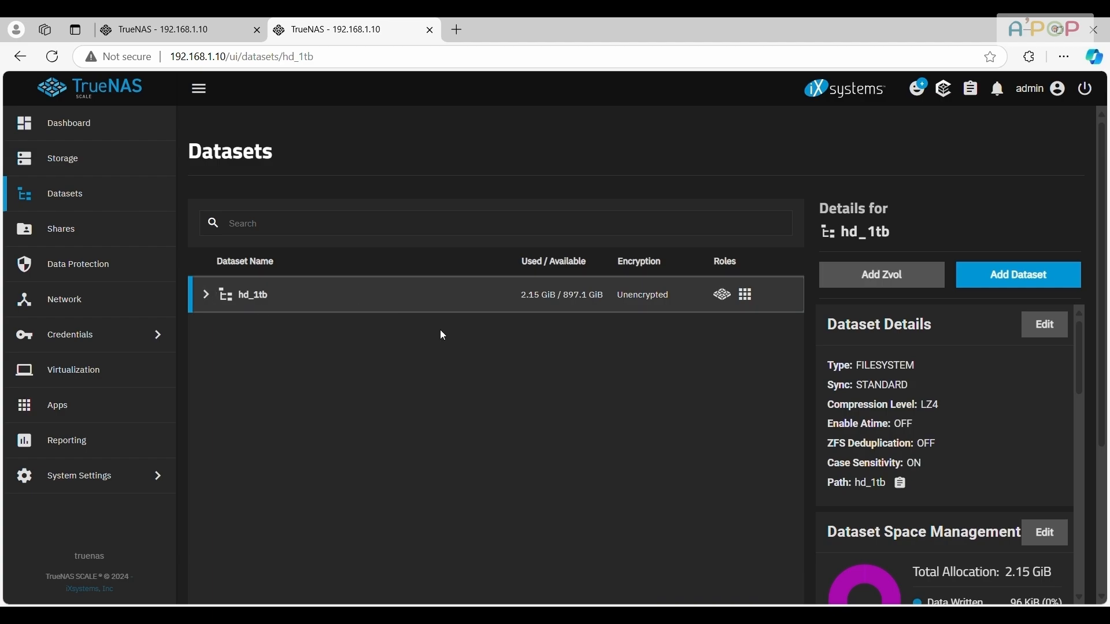
# Create a dataset named APPs under hd_1tb with the Apps preset
pyautogui.click(1021, 276)
pyautogui.click(597, 338)
pyautogui.write('APPs')
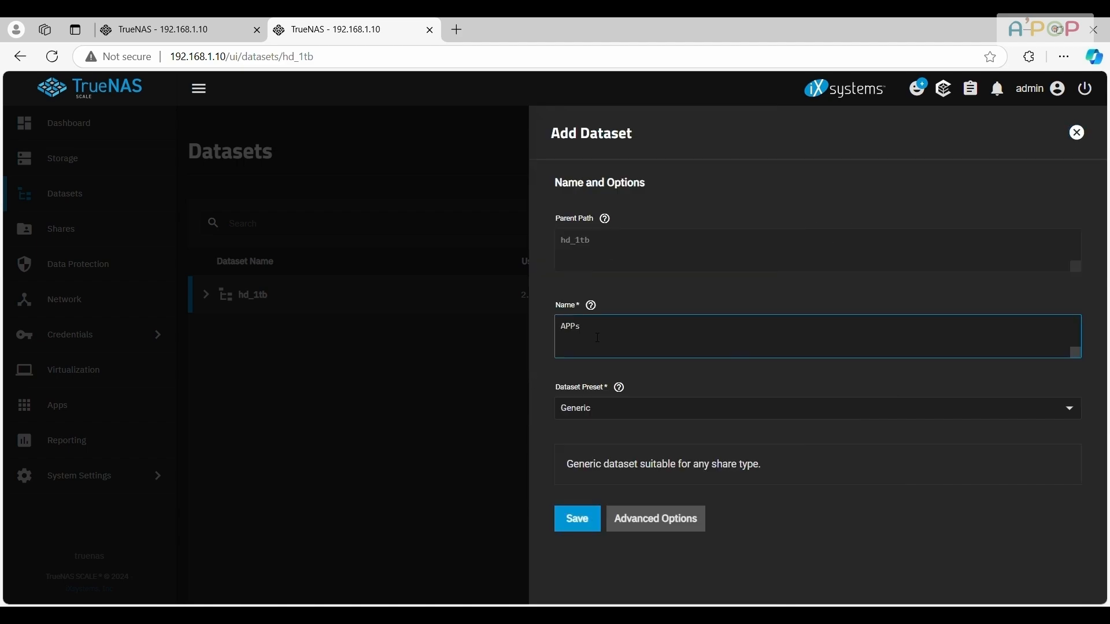
pyautogui.click(604, 411)
pyautogui.click(595, 491)
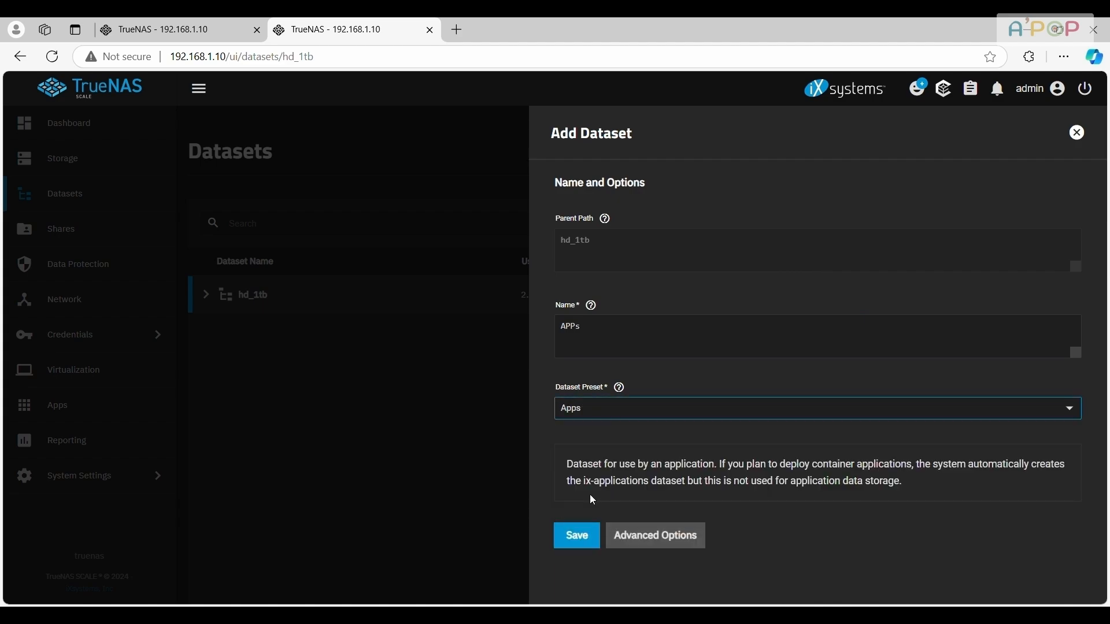
pyautogui.click(584, 537)
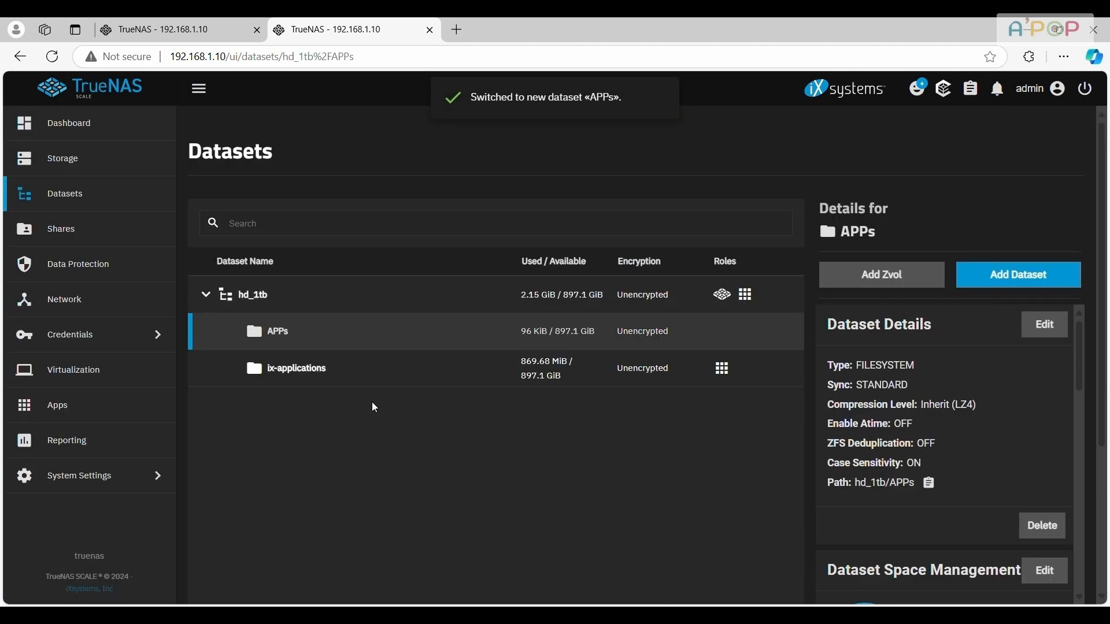
# Open the permissions of the APPs dataset, choose Full Control for the owner@ entry, and save the access control list
pyautogui.click(415, 327)
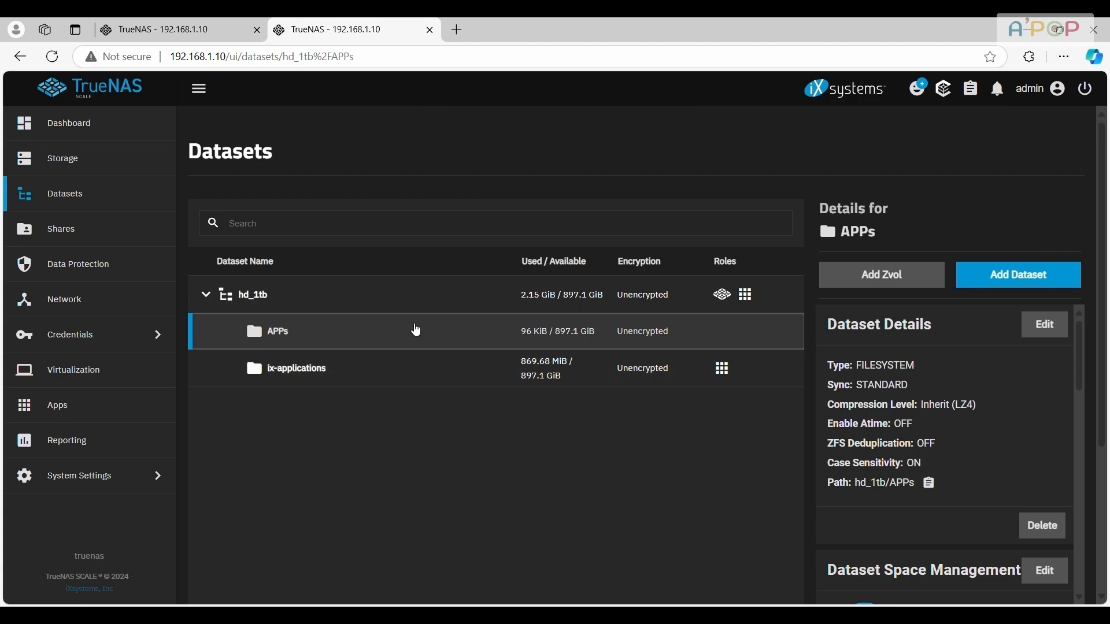
pyautogui.scroll(-10, 989, 370)
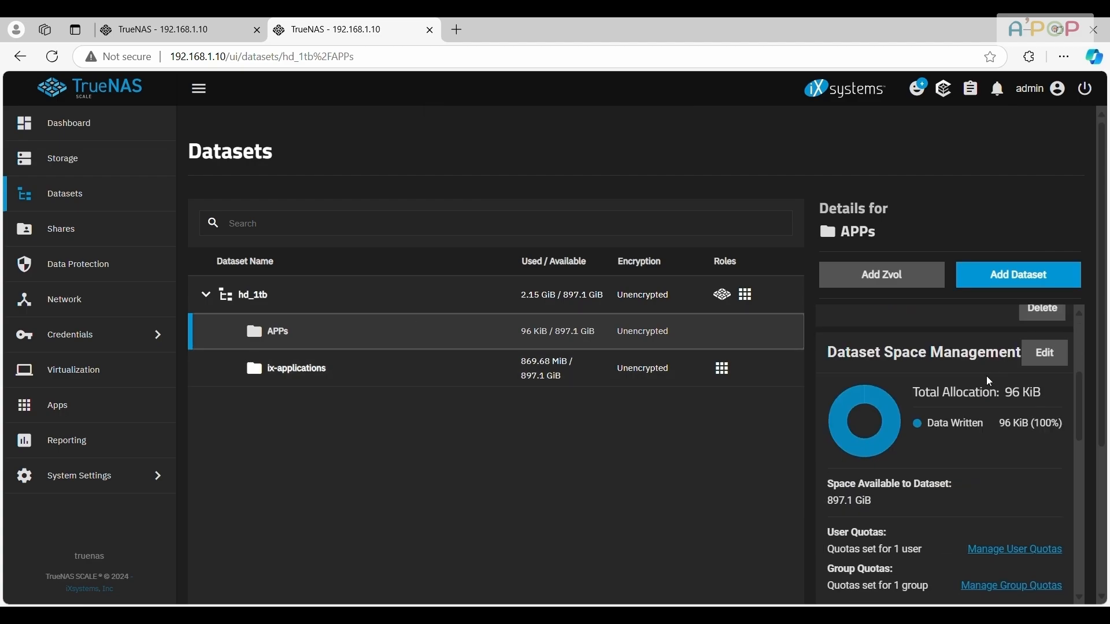
pyautogui.scroll(1, 954, 386)
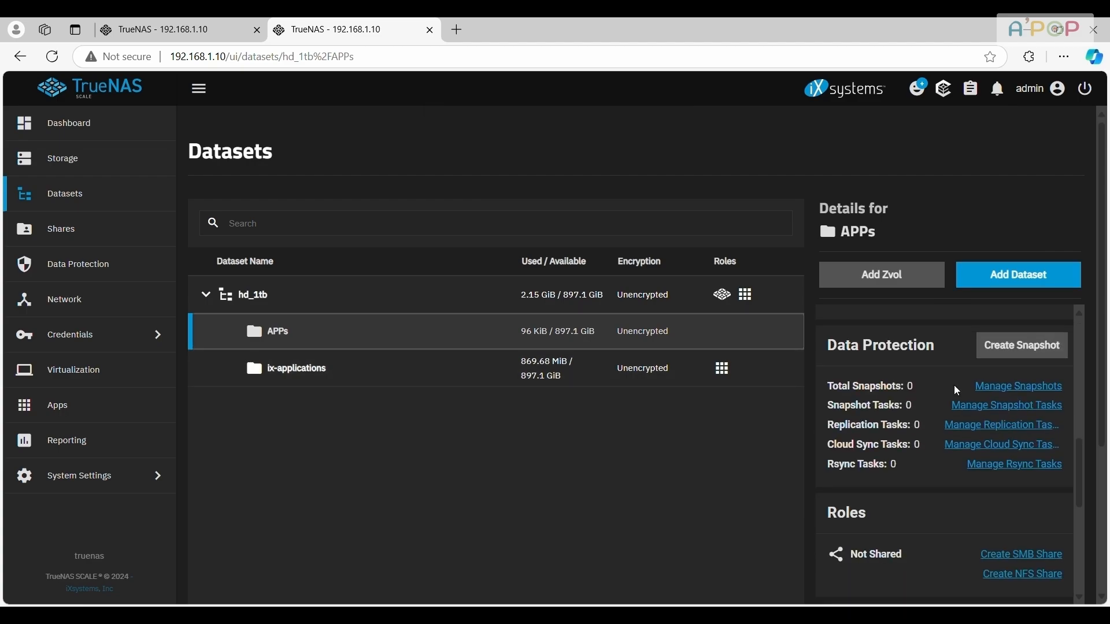
pyautogui.scroll(-4, 953, 385)
pyautogui.click(1046, 336)
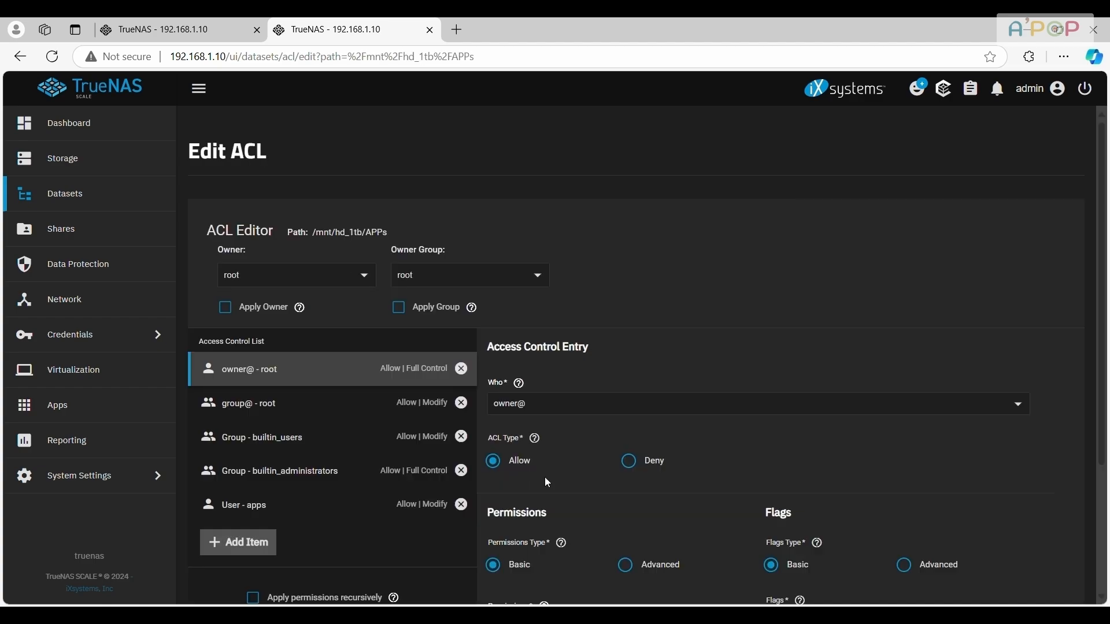
pyautogui.scroll(-3, 544, 477)
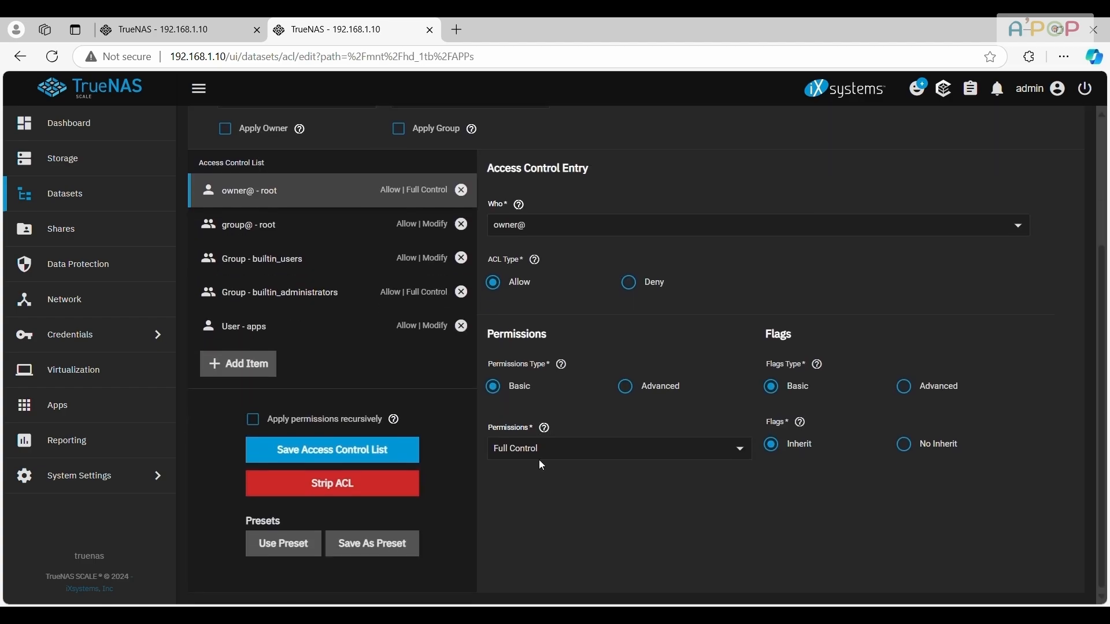
pyautogui.click(540, 459)
pyautogui.click(532, 549)
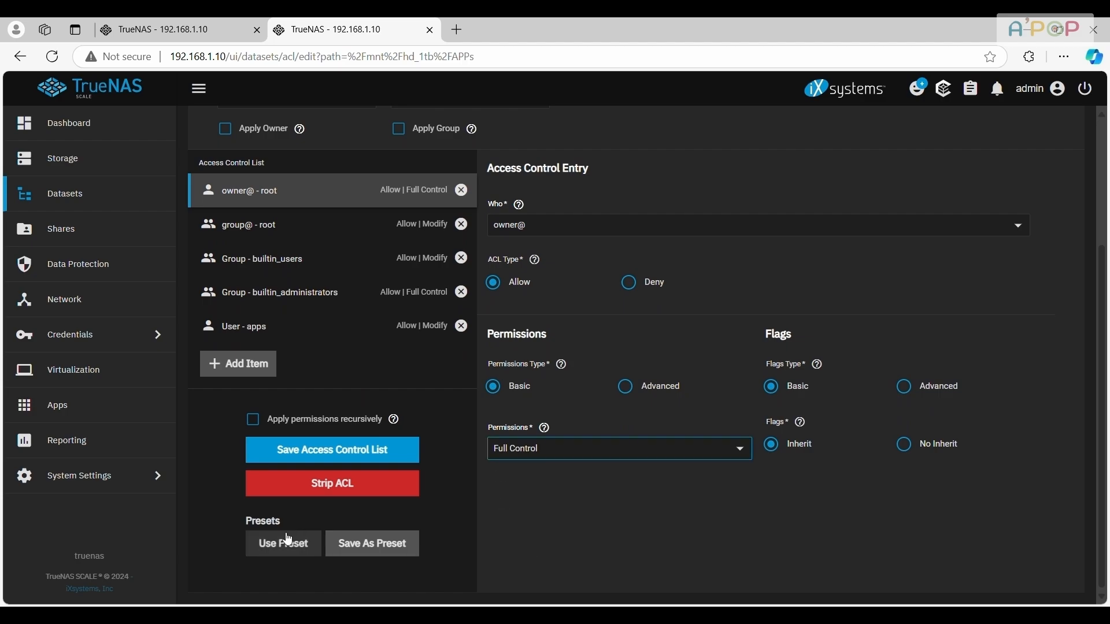
pyautogui.click(300, 450)
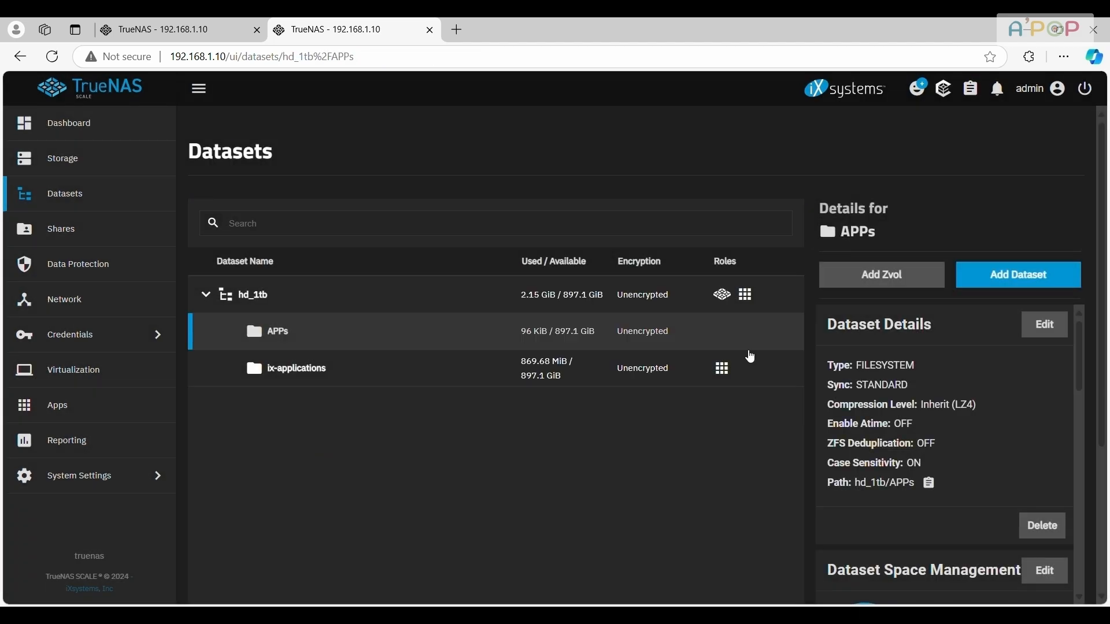
# Create a dataset named nextcloud_data under hd_1tb/APPs with the Apps preset
pyautogui.click(1026, 277)
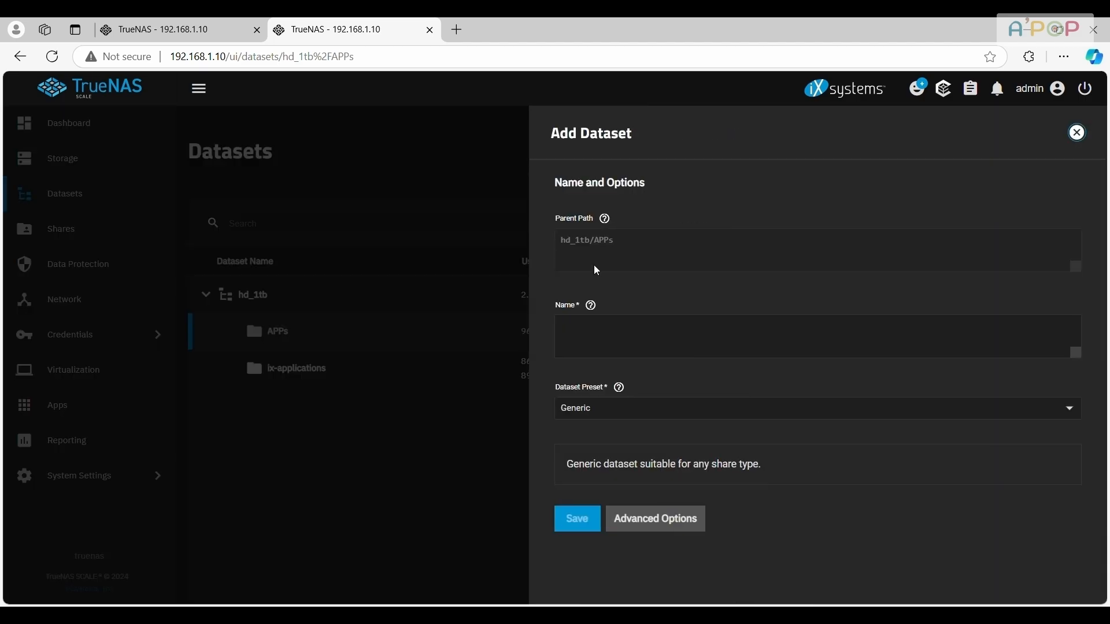
pyautogui.click(607, 340)
pyautogui.write('NextCloud_data')
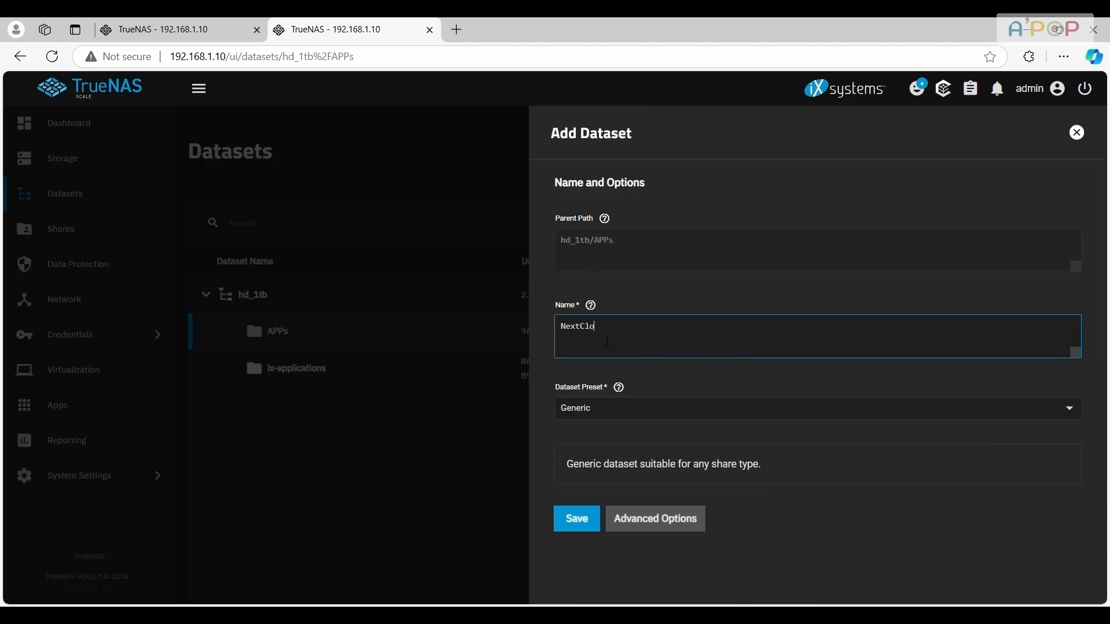
pyautogui.click(598, 411)
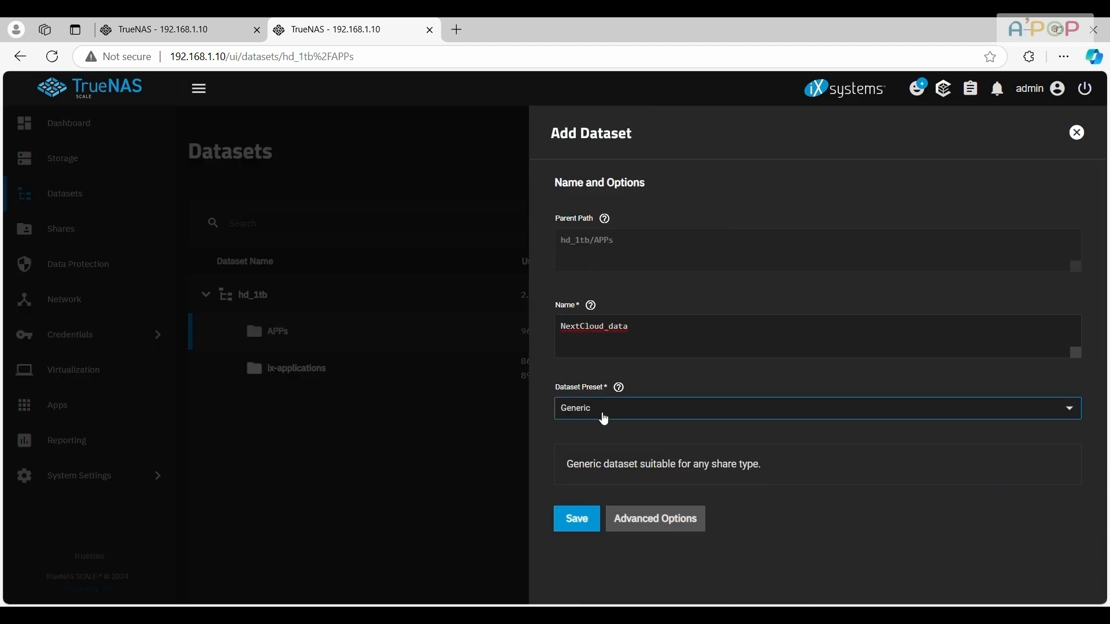
pyautogui.click(592, 490)
pyautogui.click(578, 535)
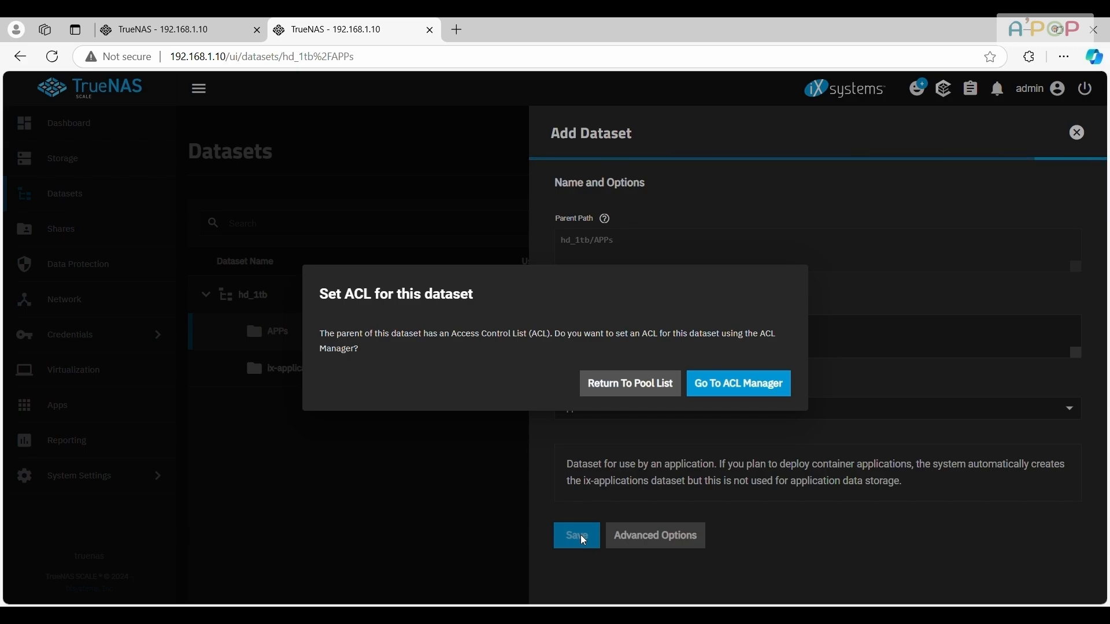
# Open the ACL manager for nextcloud_data, remove the first of the two "User - apps" entries, and save the access control list
pyautogui.click(743, 385)
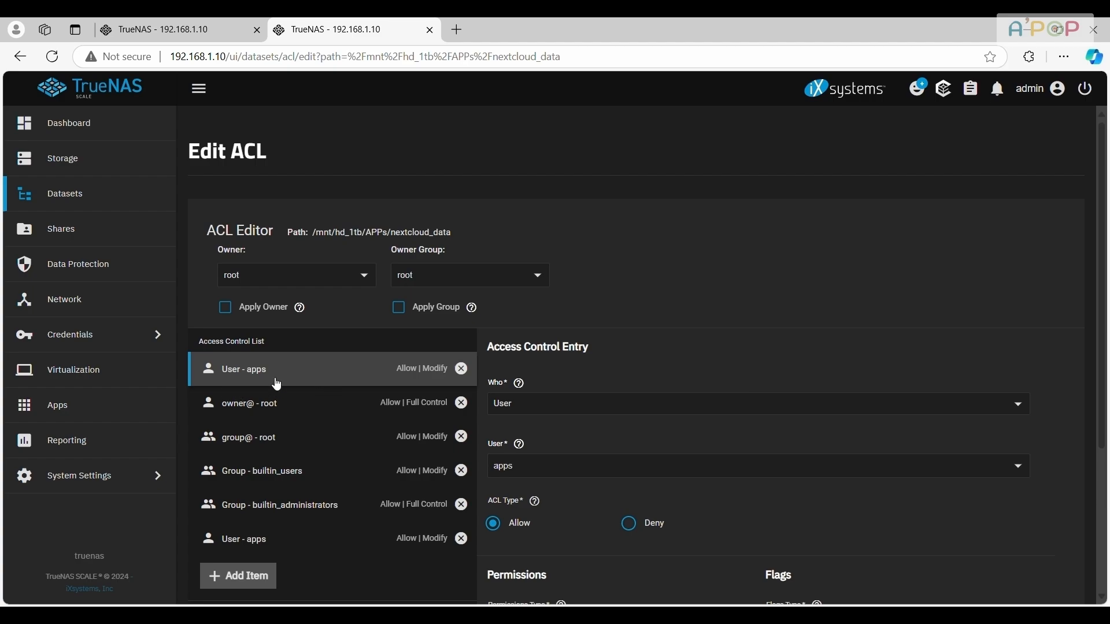
pyautogui.click(461, 369)
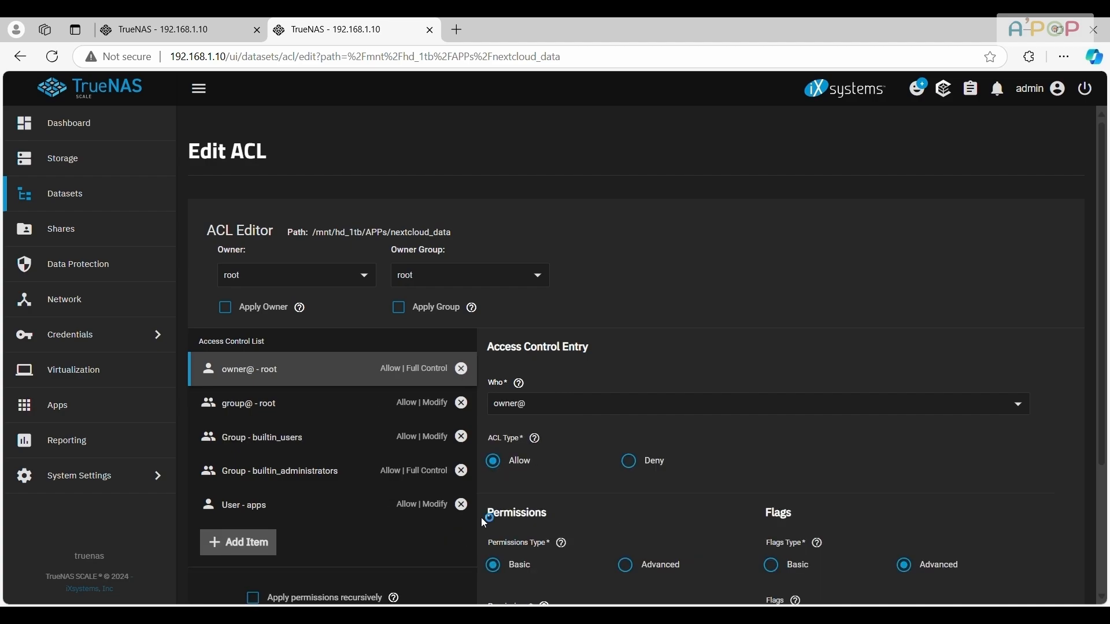
pyautogui.scroll(-3, 481, 514)
pyautogui.click(299, 450)
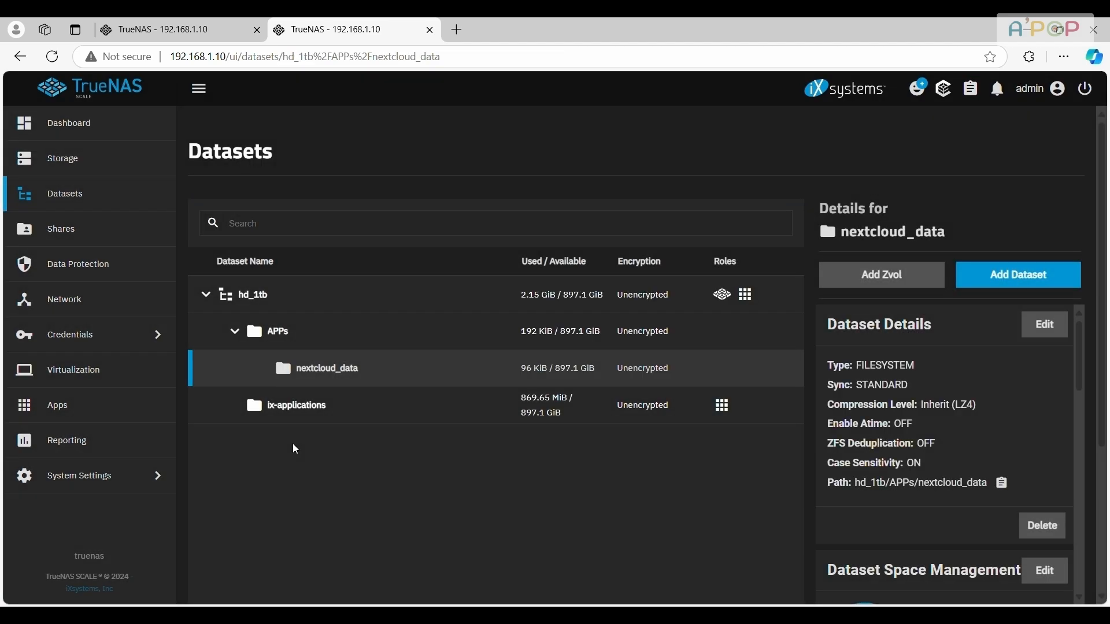
# Create a dataset named nextcloud_data_base under hd_1tb/APPs with the Apps preset
pyautogui.click(302, 344)
pyautogui.click(1020, 275)
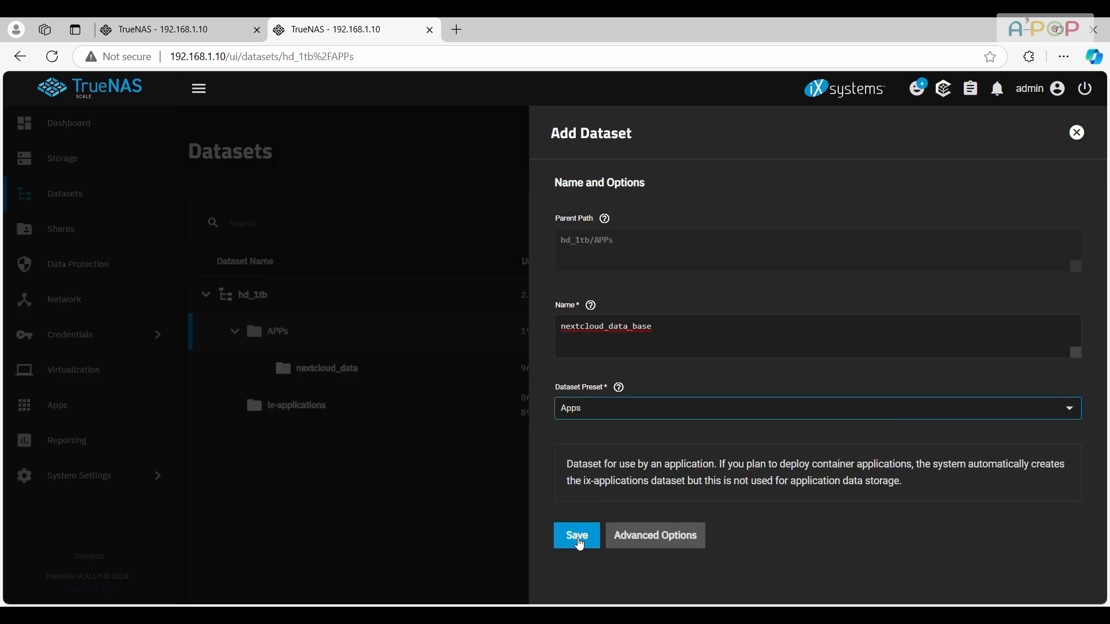
pyautogui.click(578, 537)
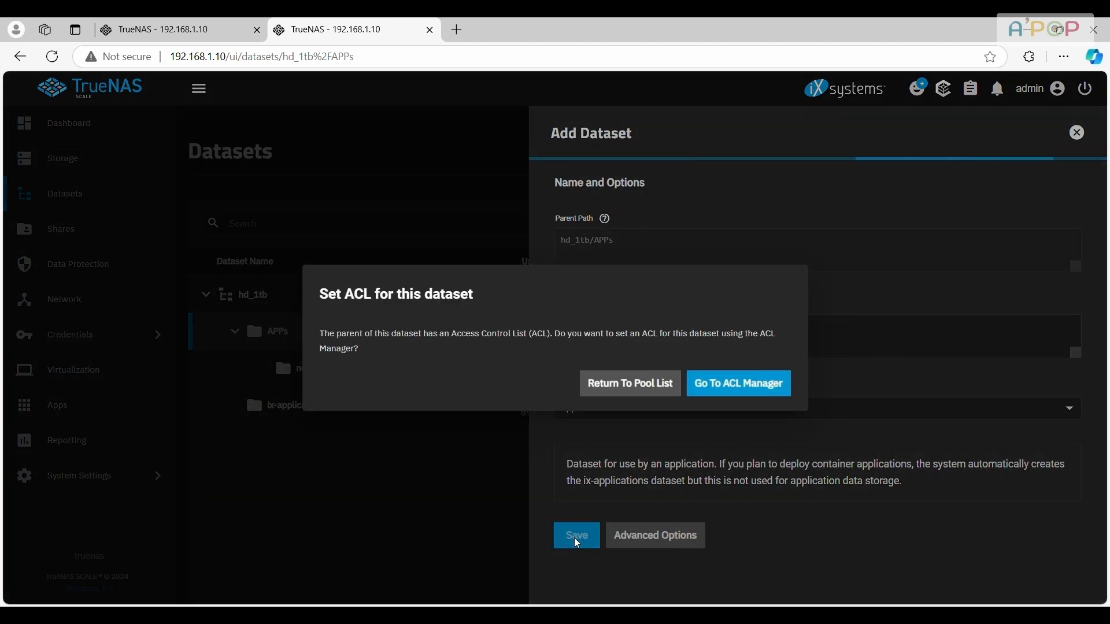
# Open the ACL manager for nextcloud_data_base, remove the first of the two "User - apps" entries, and save the access control list
pyautogui.click(763, 382)
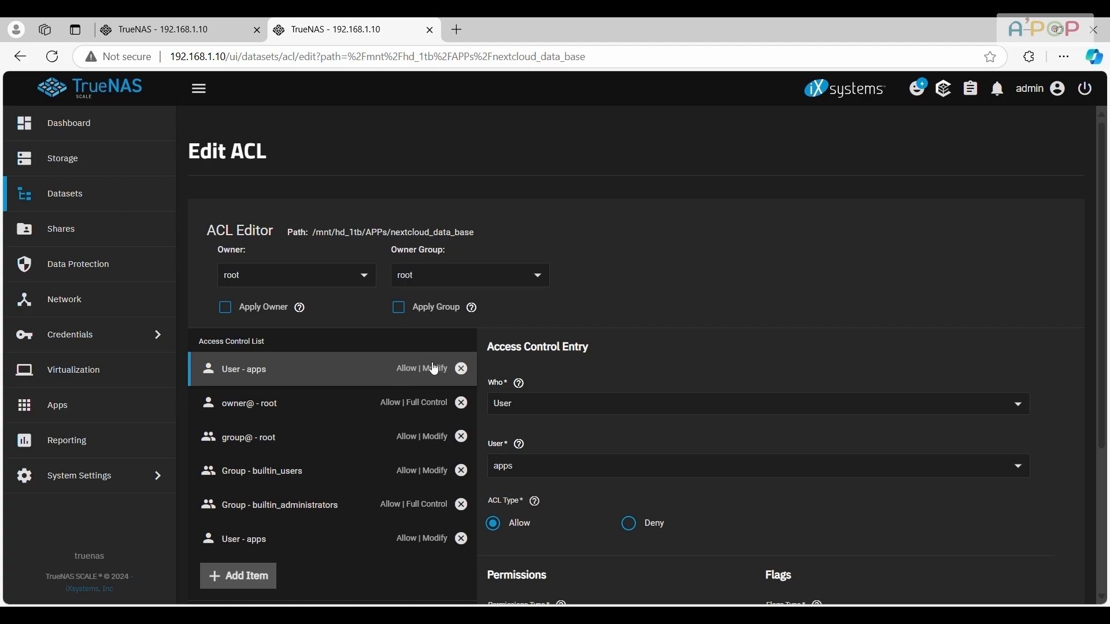
pyautogui.click(462, 369)
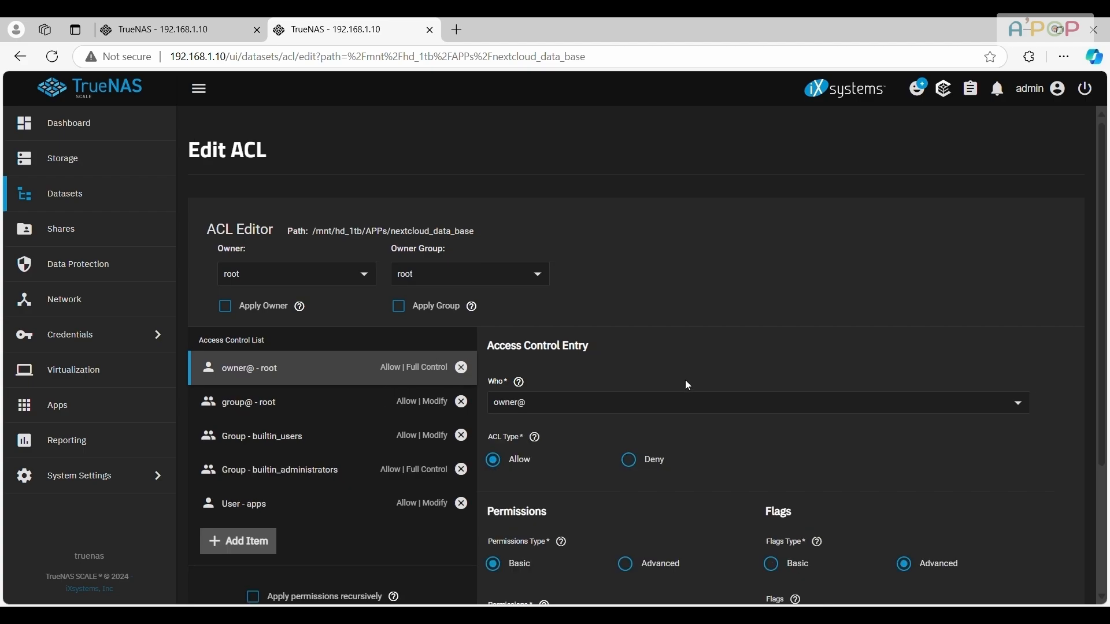
pyautogui.scroll(-3, 685, 380)
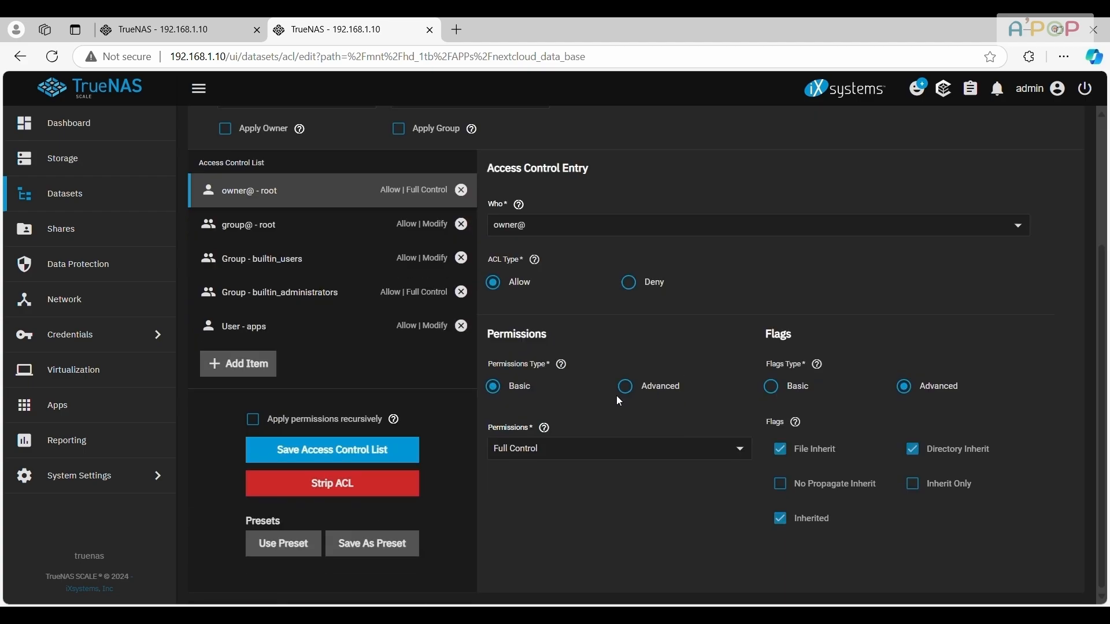
pyautogui.click(330, 452)
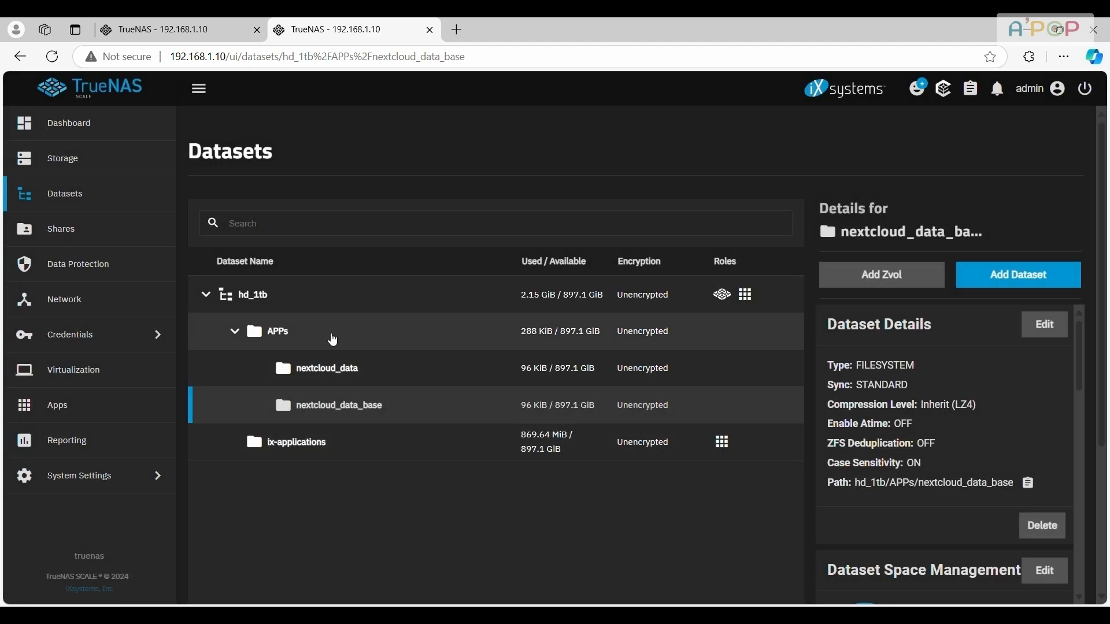
# Return to the Nextcloud installation form and set Nextcloud User Data Storage to Host Path /mnt/hd_1tb/APPs/nextcloud_data
pyautogui.click(376, 378)
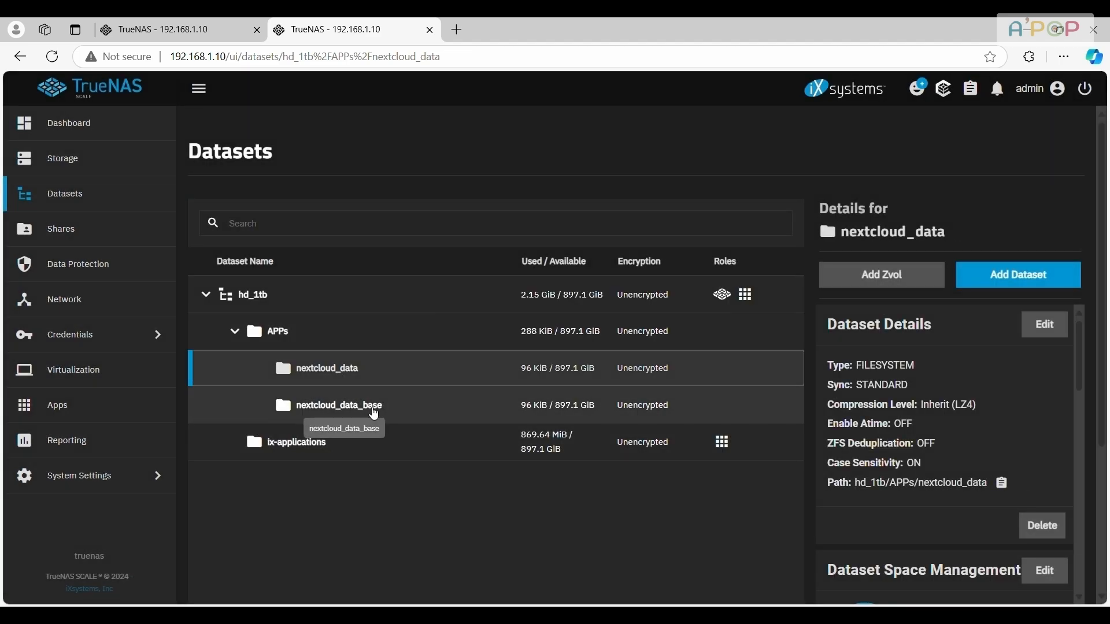
pyautogui.click(202, 22)
pyautogui.moveTo(195, 305); pyautogui.dragTo(310, 311)
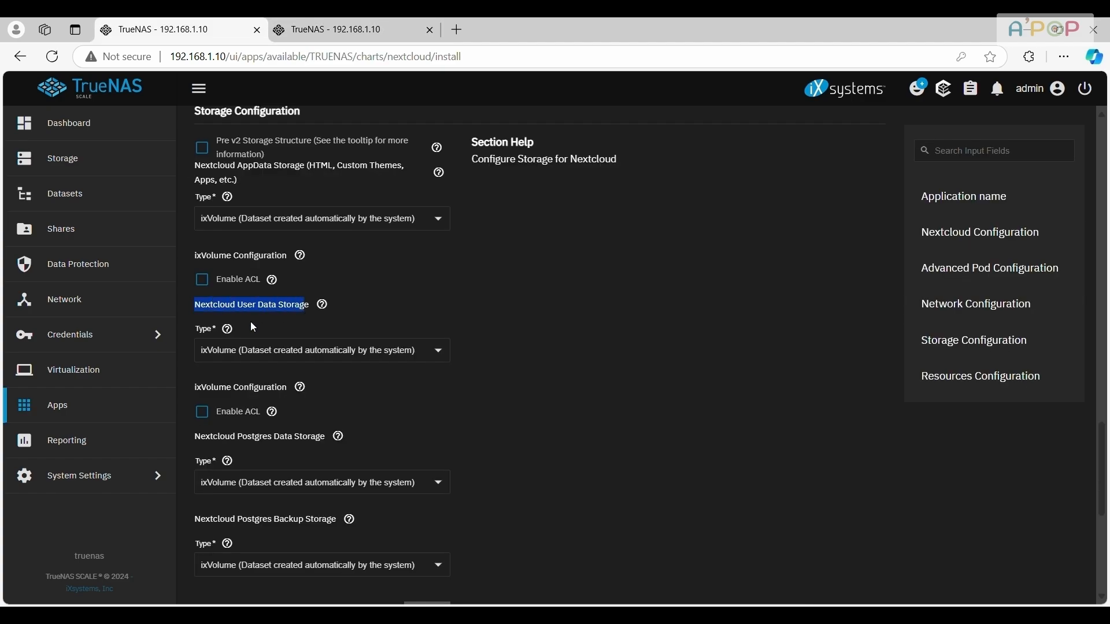
pyautogui.click(299, 359)
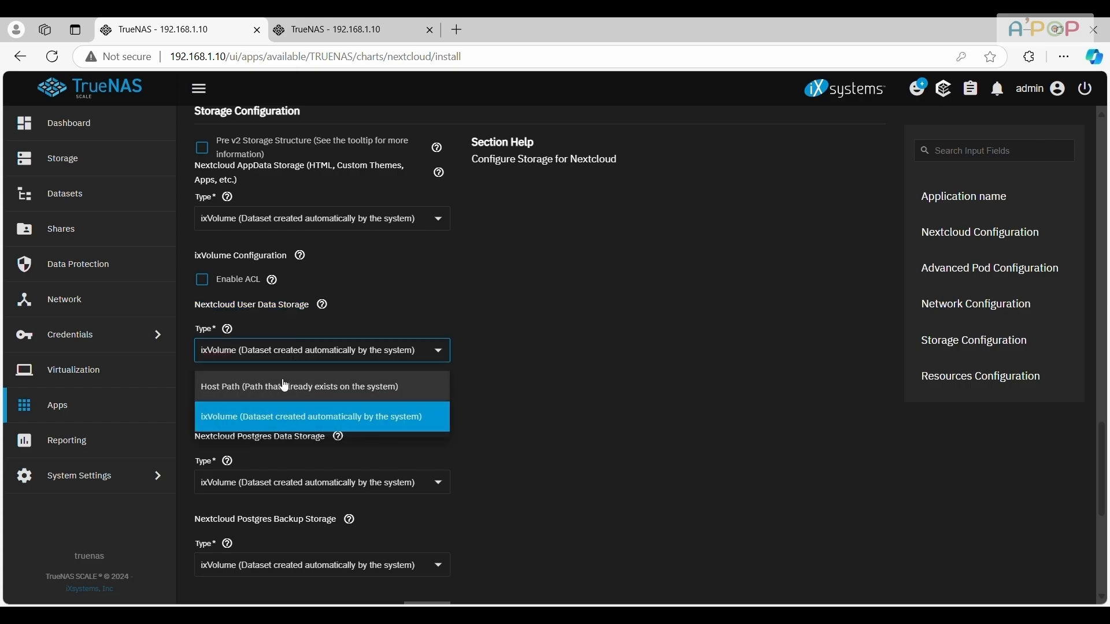
pyautogui.click(285, 386)
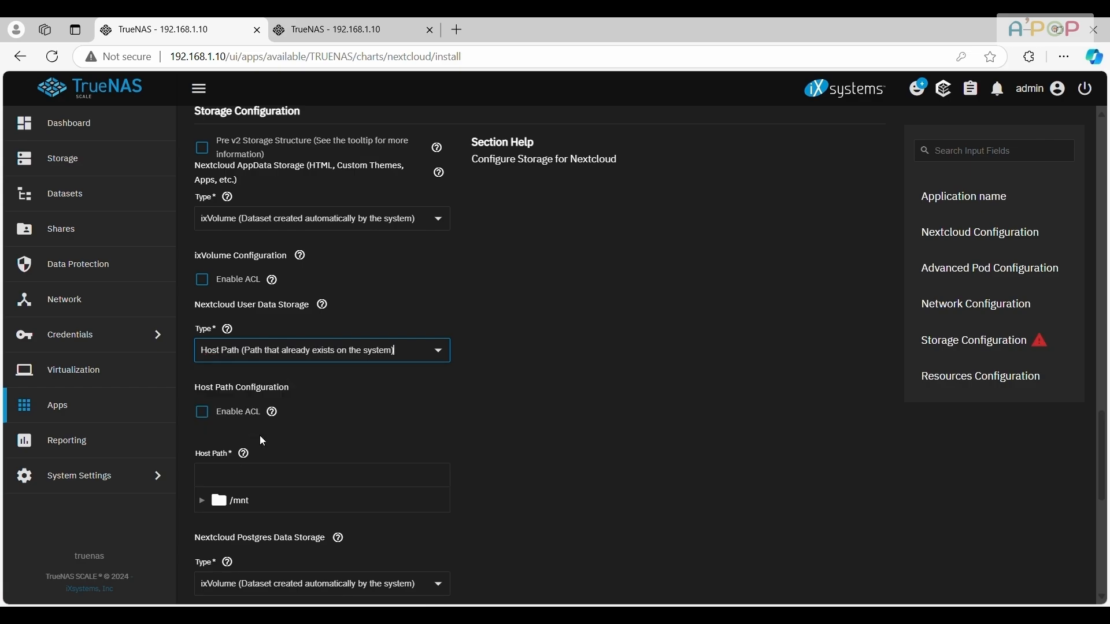
pyautogui.scroll(-3, 223, 429)
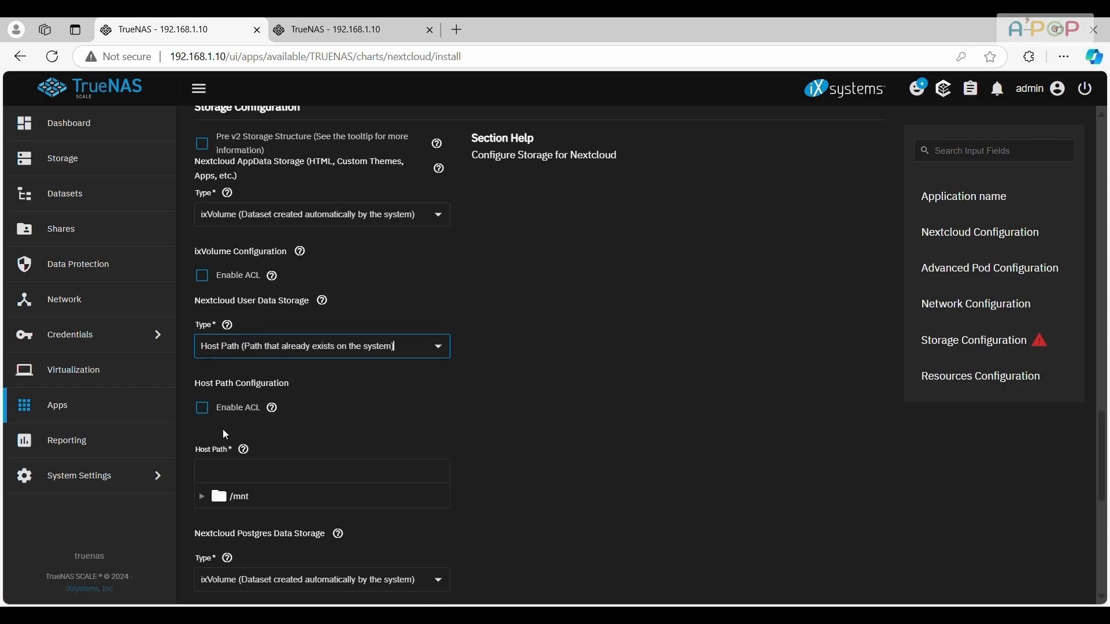
pyautogui.click(203, 356)
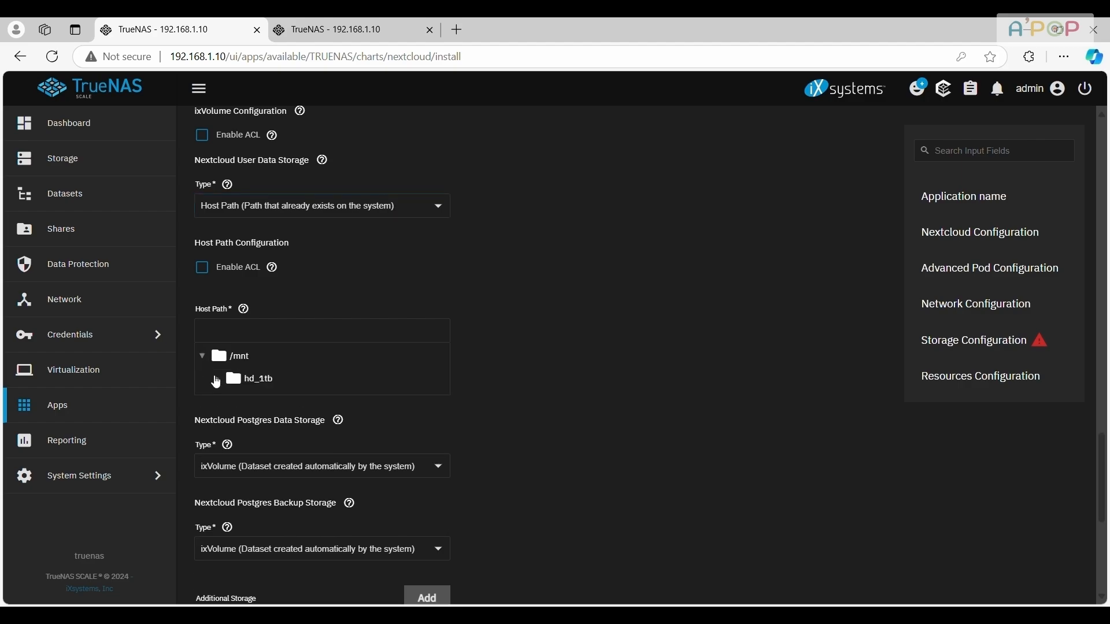
pyautogui.click(216, 380)
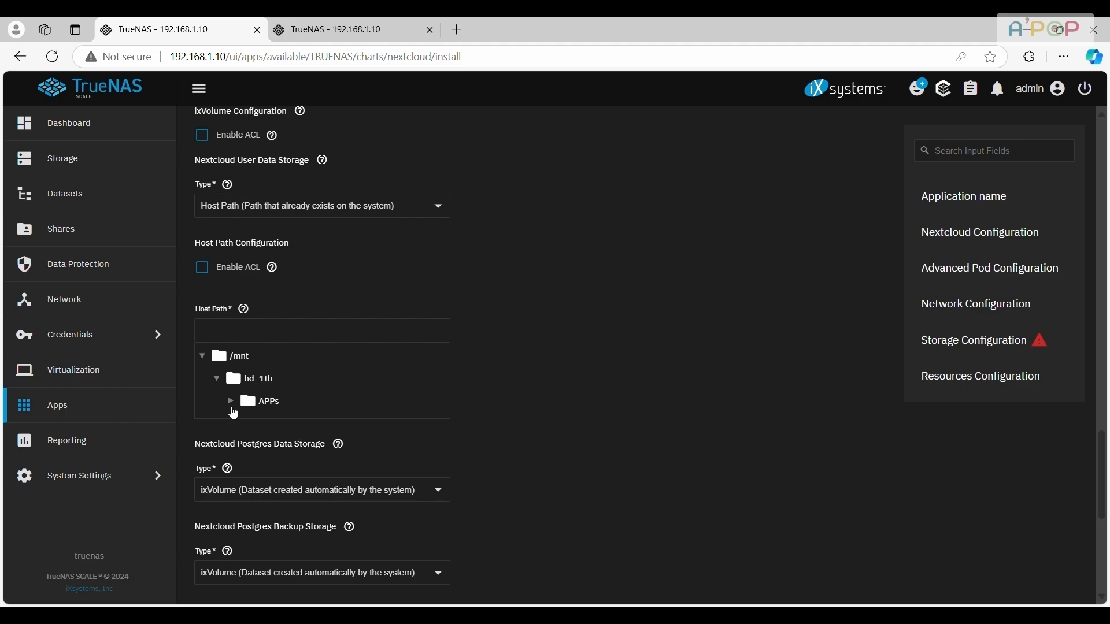
pyautogui.click(231, 401)
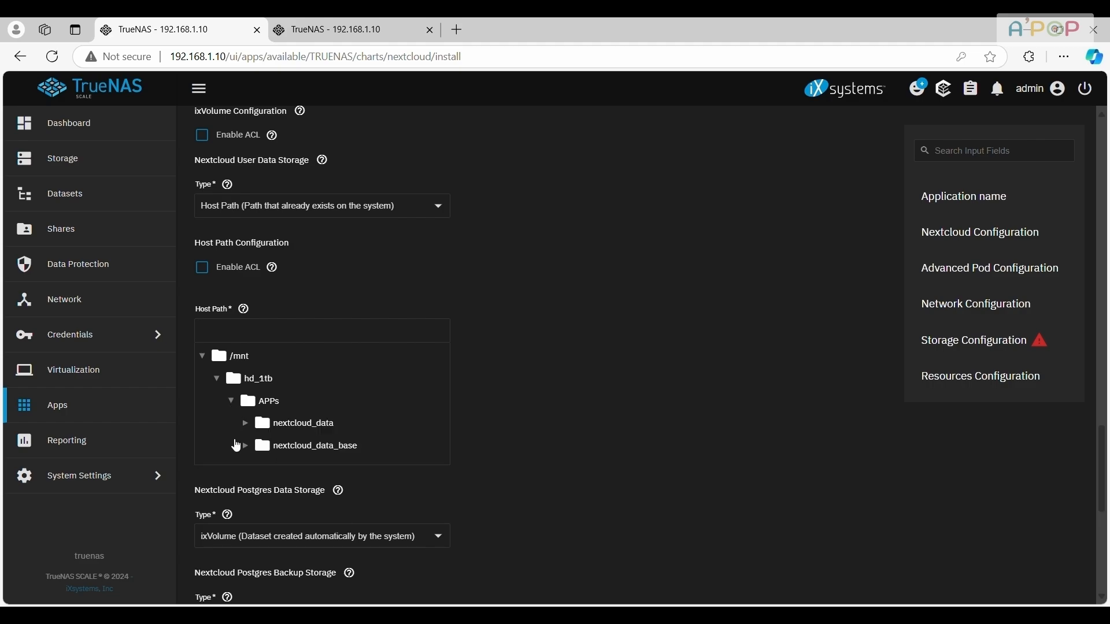
pyautogui.click(293, 427)
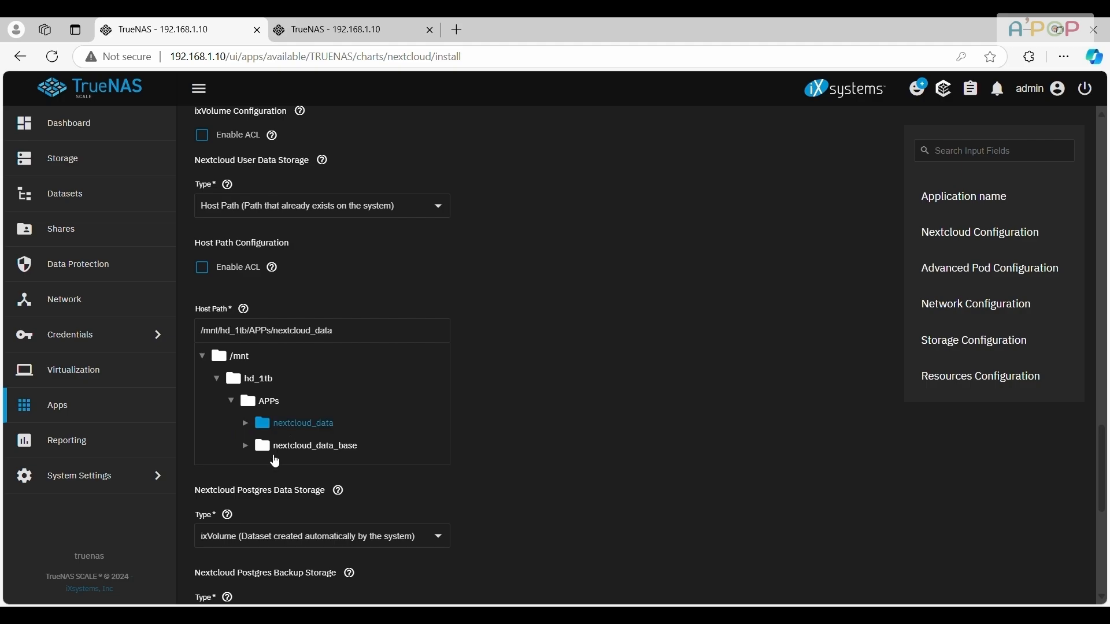
# Set Nextcloud Postgres Data Storage to Host Path /mnt/hd_1tb/APPs/nextcloud_data_base and install Nextcloud
pyautogui.scroll(-4, 430, 474)
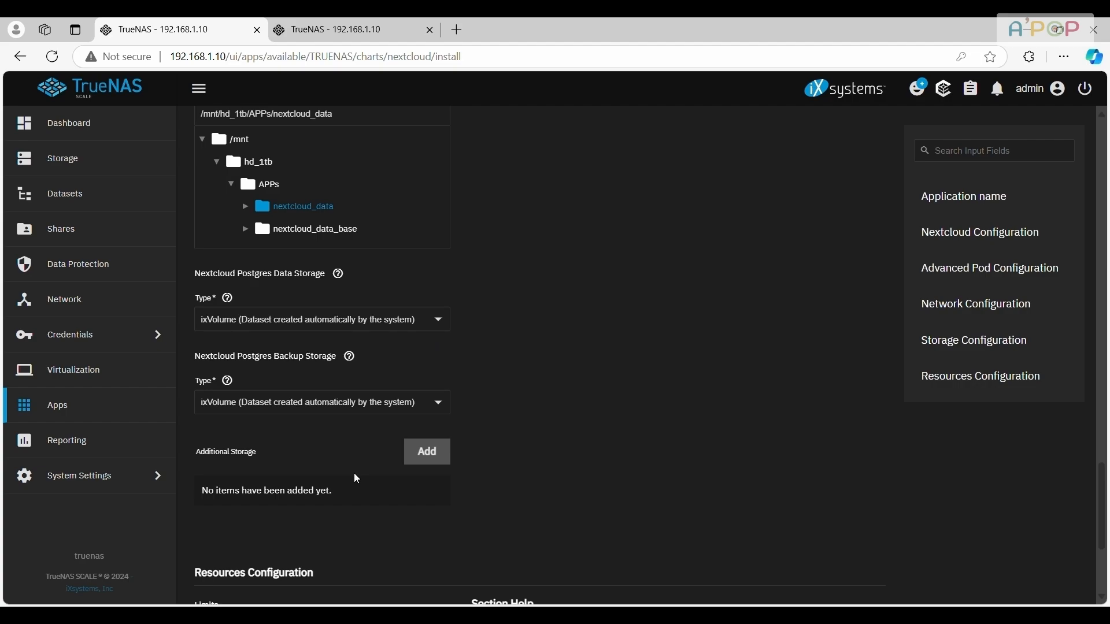
pyautogui.moveTo(194, 274); pyautogui.dragTo(326, 288)
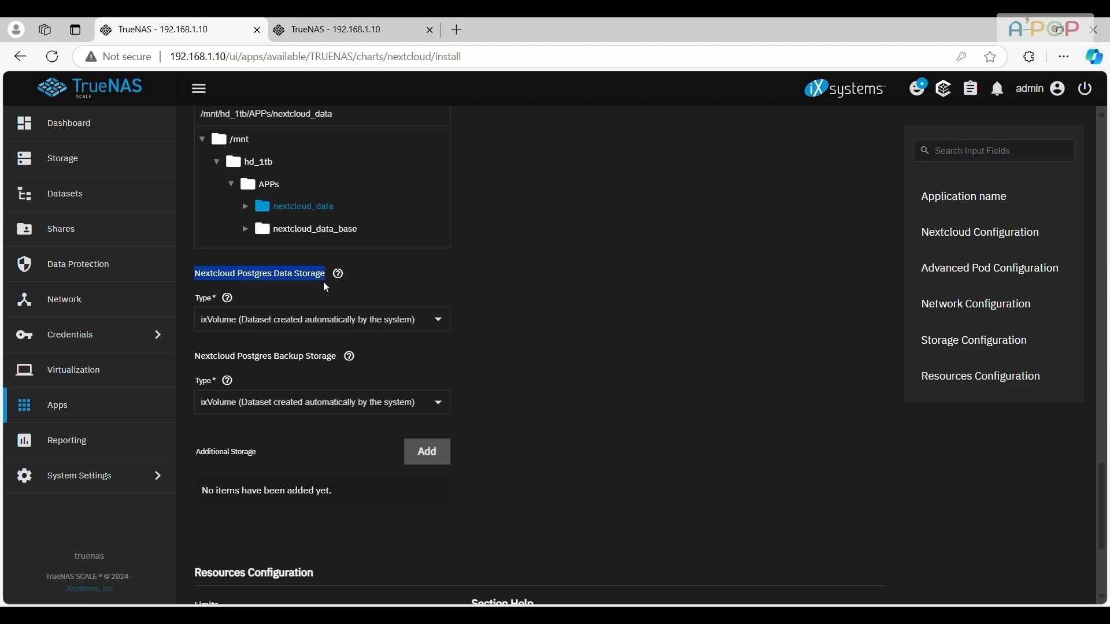
pyautogui.click(310, 319)
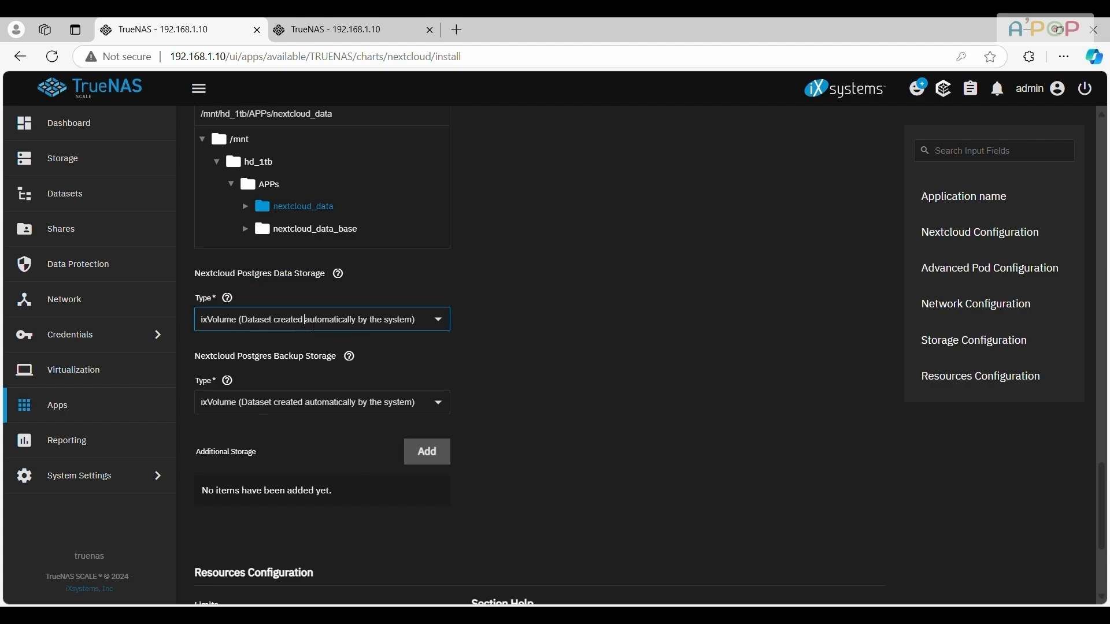
pyautogui.click(278, 354)
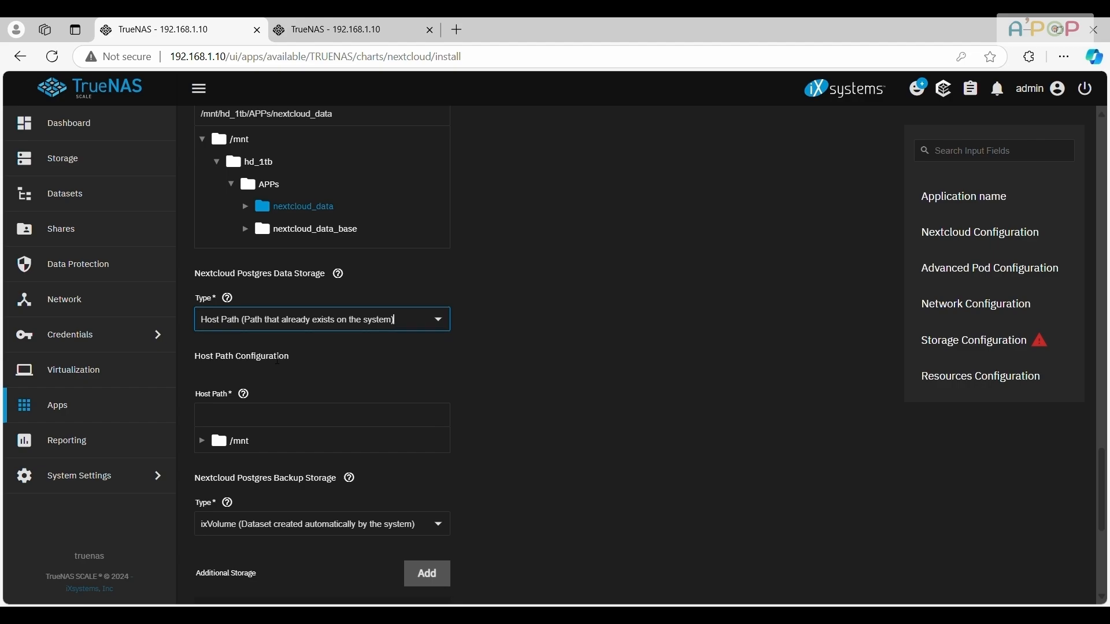
pyautogui.click(202, 441)
pyautogui.scroll(-3, 214, 404)
pyautogui.click(217, 318)
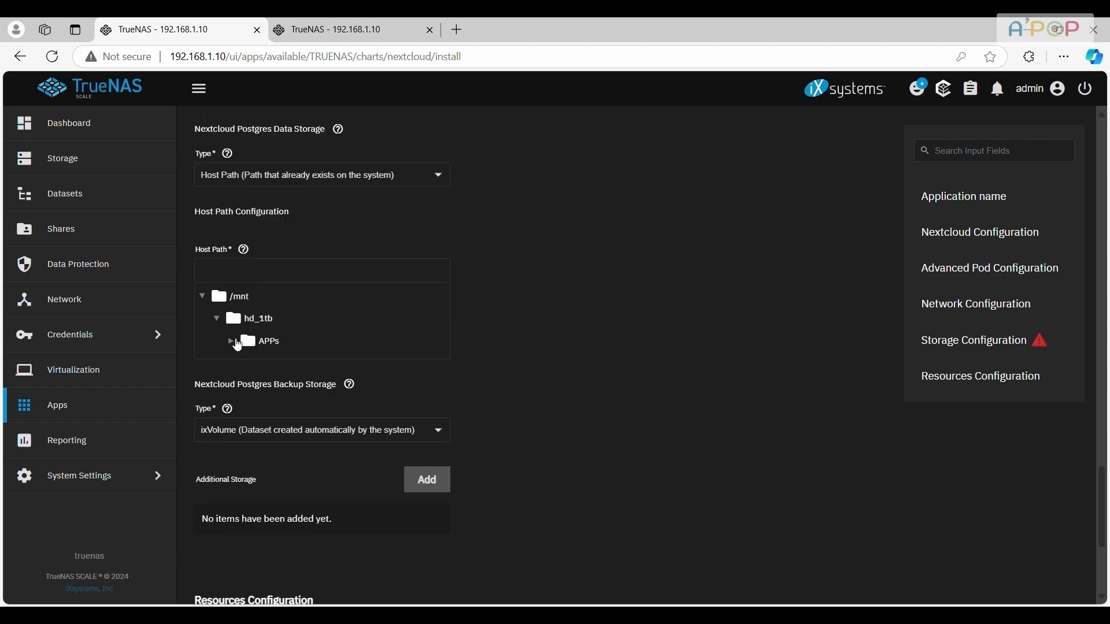
pyautogui.click(231, 342)
pyautogui.click(275, 387)
pyautogui.scroll(-5, 405, 416)
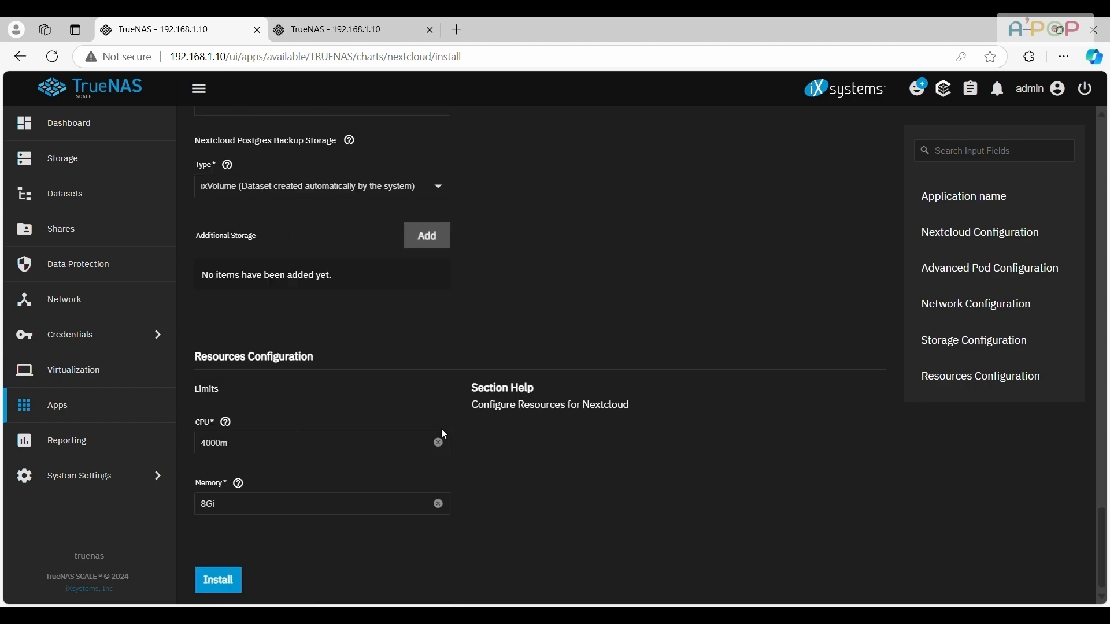
pyautogui.click(219, 582)
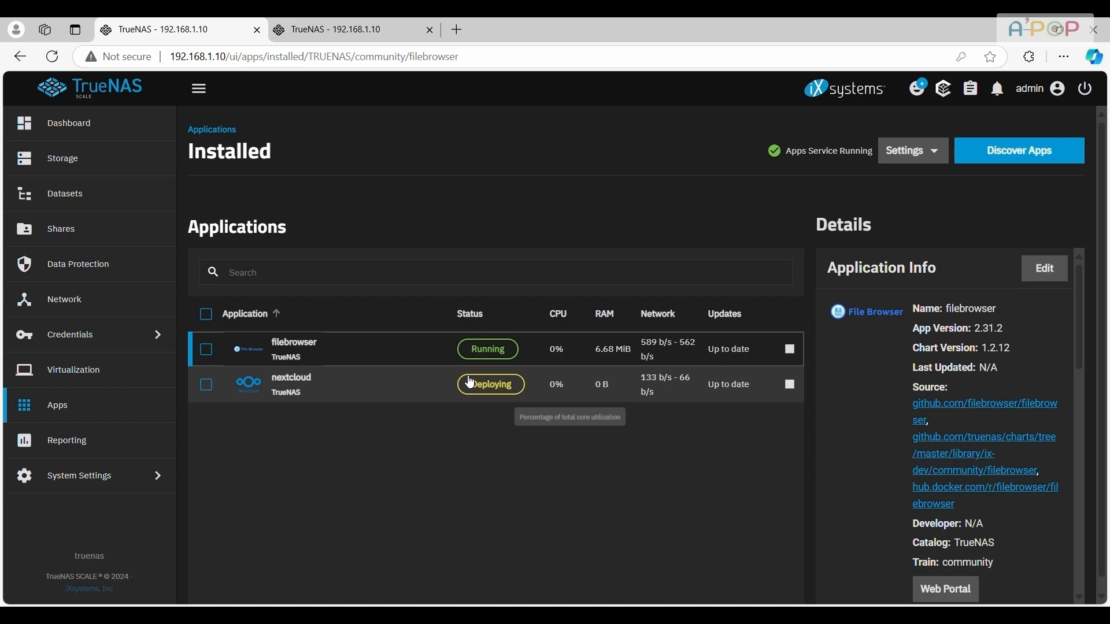
# Open the web portal of the File Browser app and select the IP address and port part of its URL
pyautogui.scroll(-3, 983, 480)
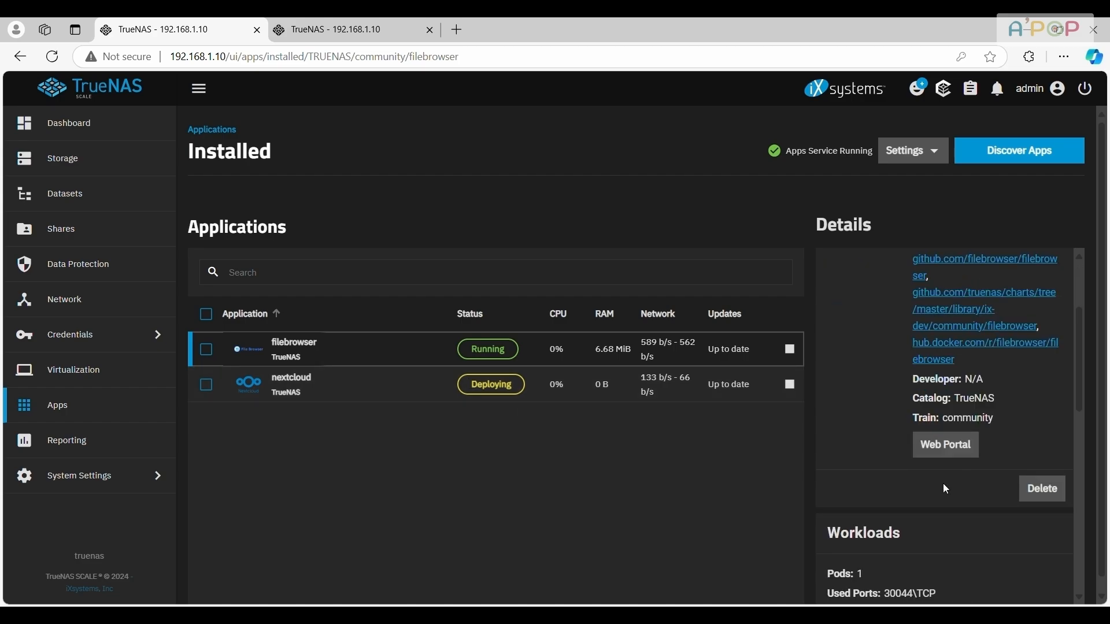
pyautogui.click(949, 449)
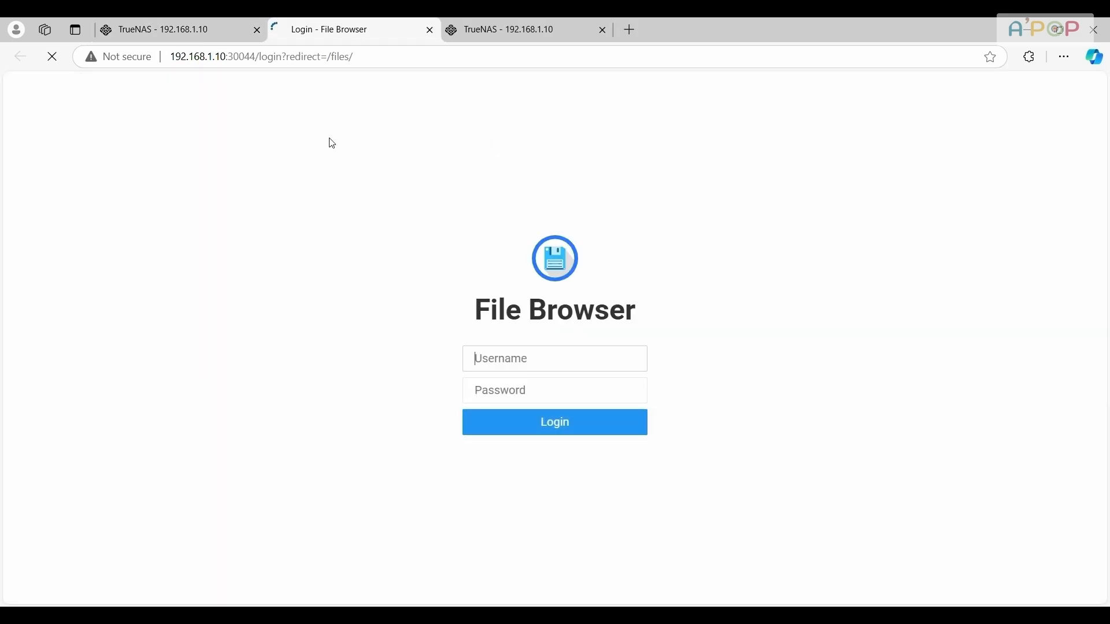
pyautogui.click(240, 63)
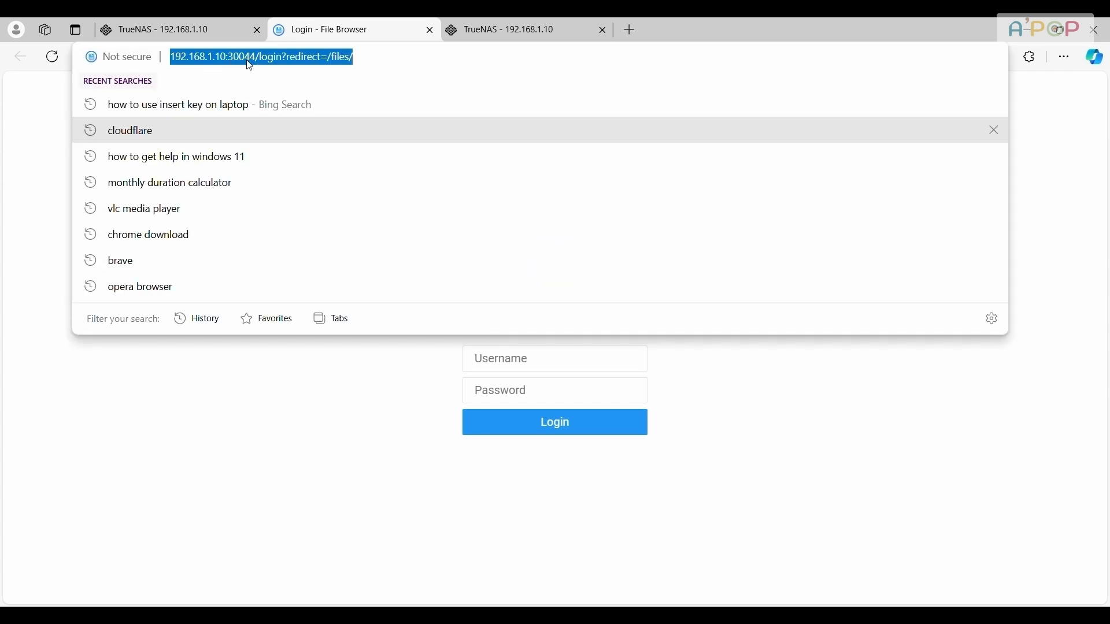
pyautogui.click(243, 60)
pyautogui.moveTo(251, 60); pyautogui.dragTo(242, 61)
pyautogui.press('Right')
pyautogui.moveTo(262, 60); pyautogui.dragTo(187, 61)
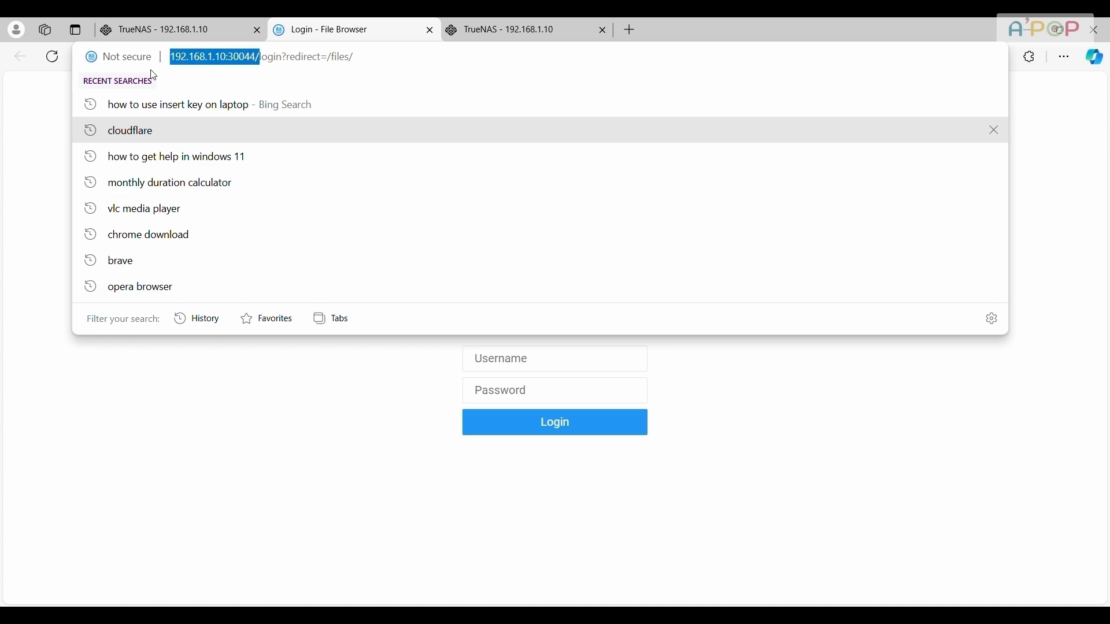
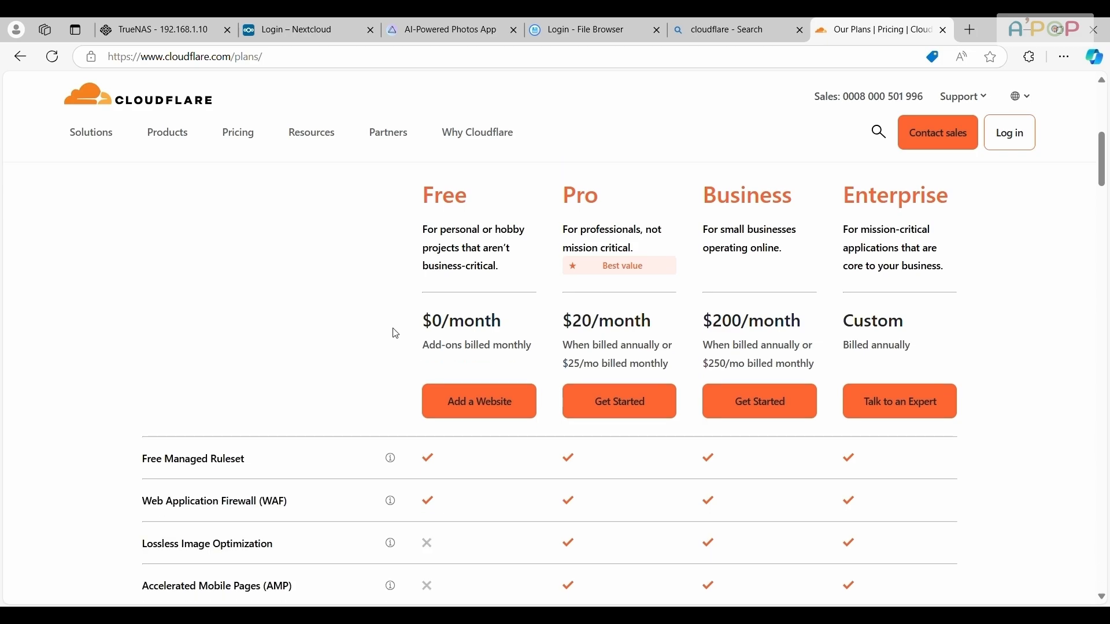
# Look through the Cloudflare plan comparison and start adding a website on the Free plan
pyautogui.scroll(-2, 465, 400)
pyautogui.scroll(-3, 465, 400)
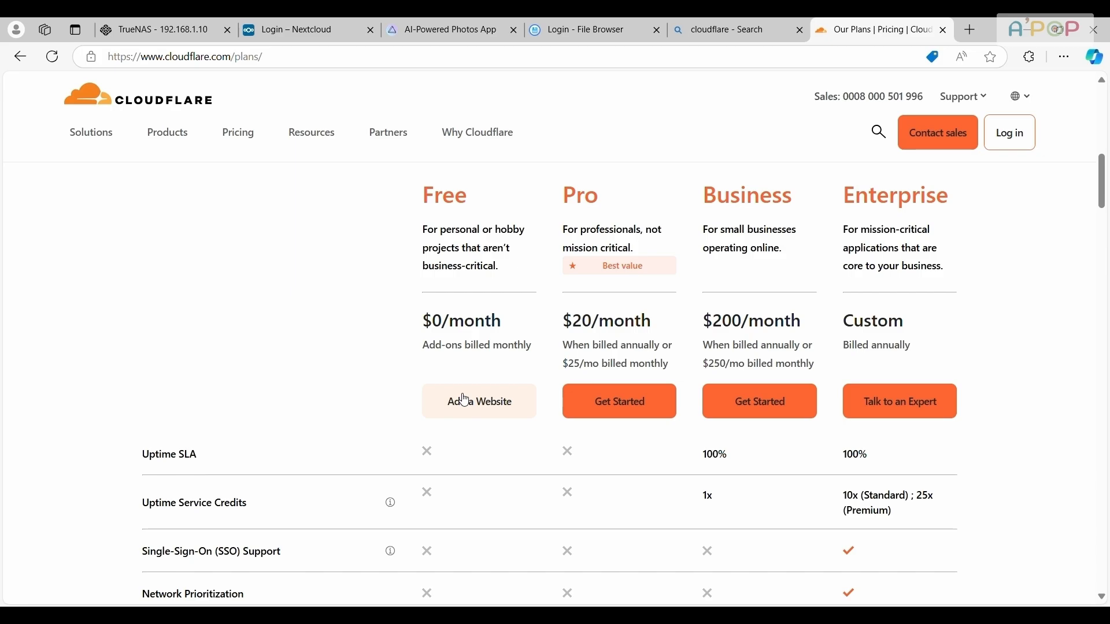
pyautogui.scroll(-5, 466, 400)
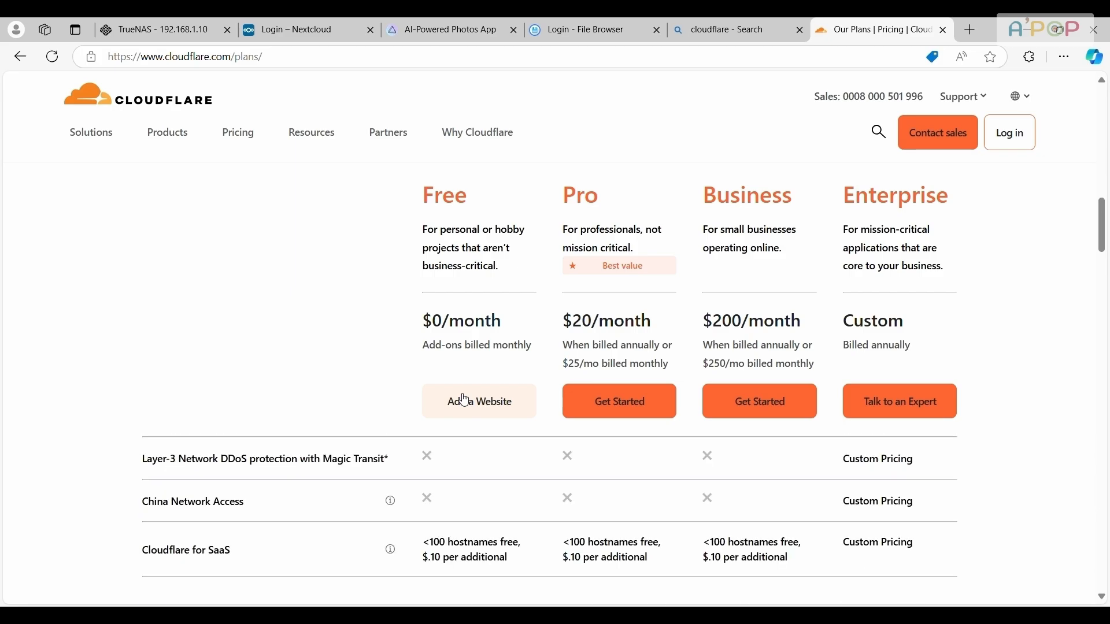
pyautogui.click(491, 401)
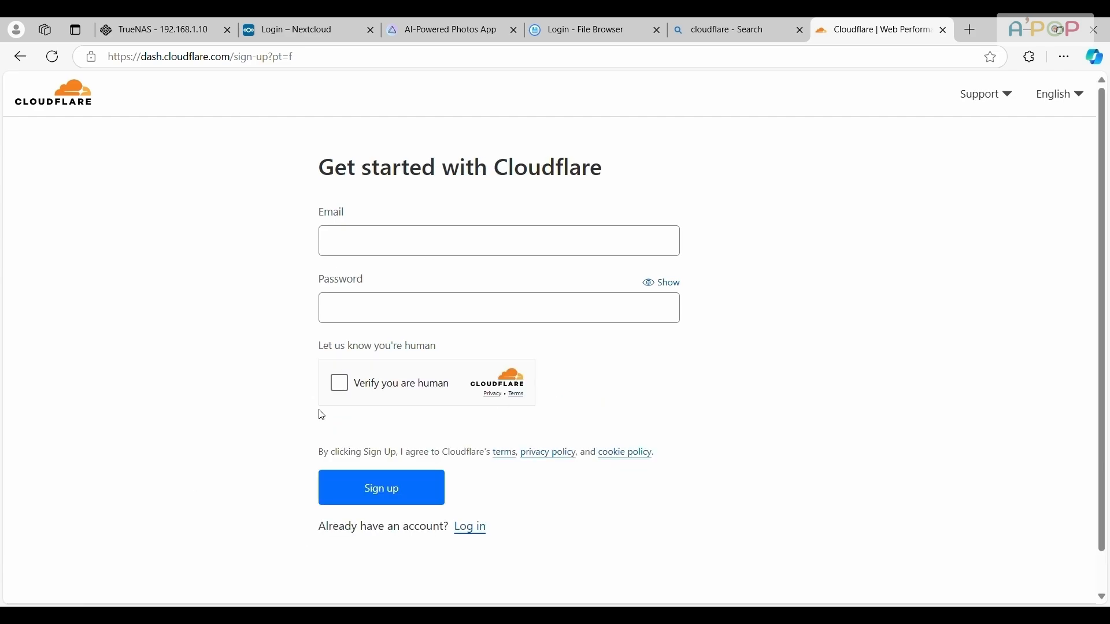
# Complete the human verification, enter the account e-mail and password, and sign up for Cloudflare
pyautogui.click(340, 384)
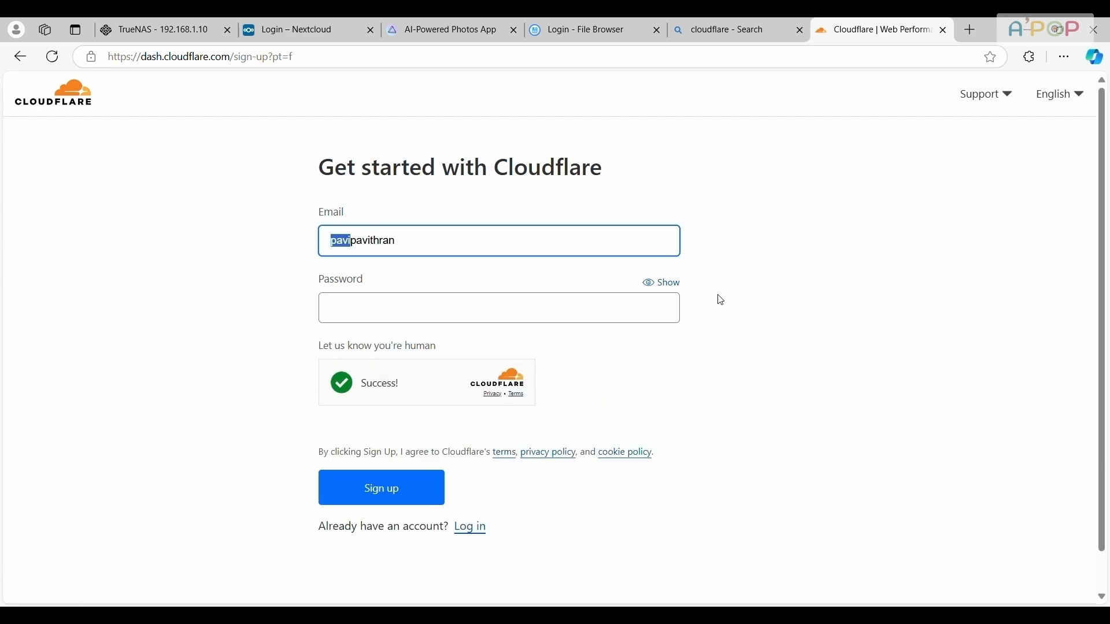
pyautogui.press('BackSpace')
pyautogui.write('s@gmail')
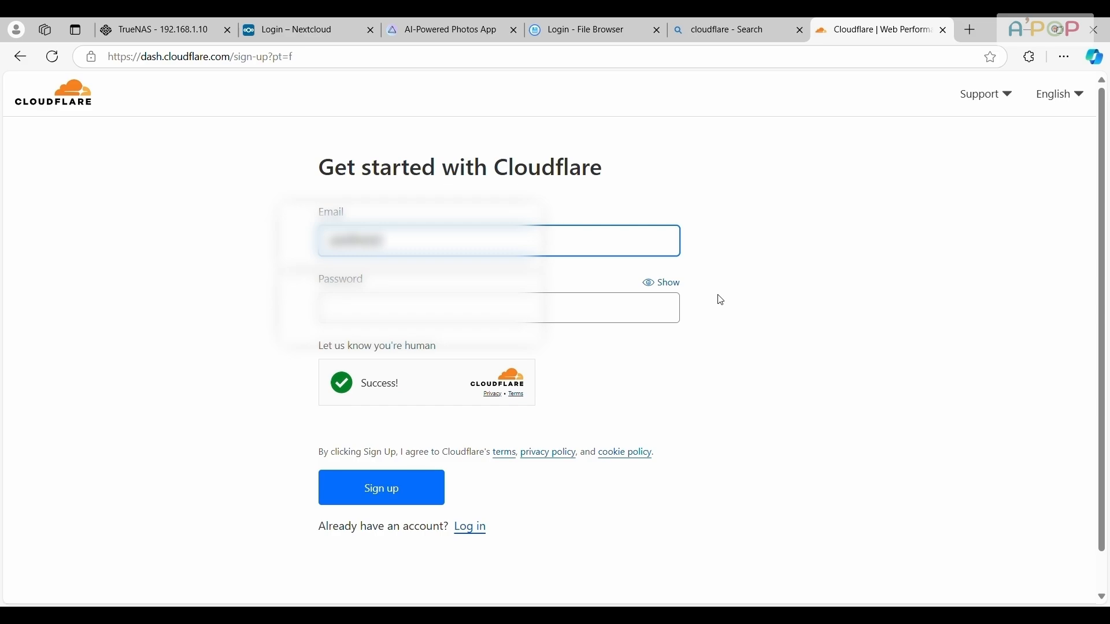
pyautogui.write('.com')
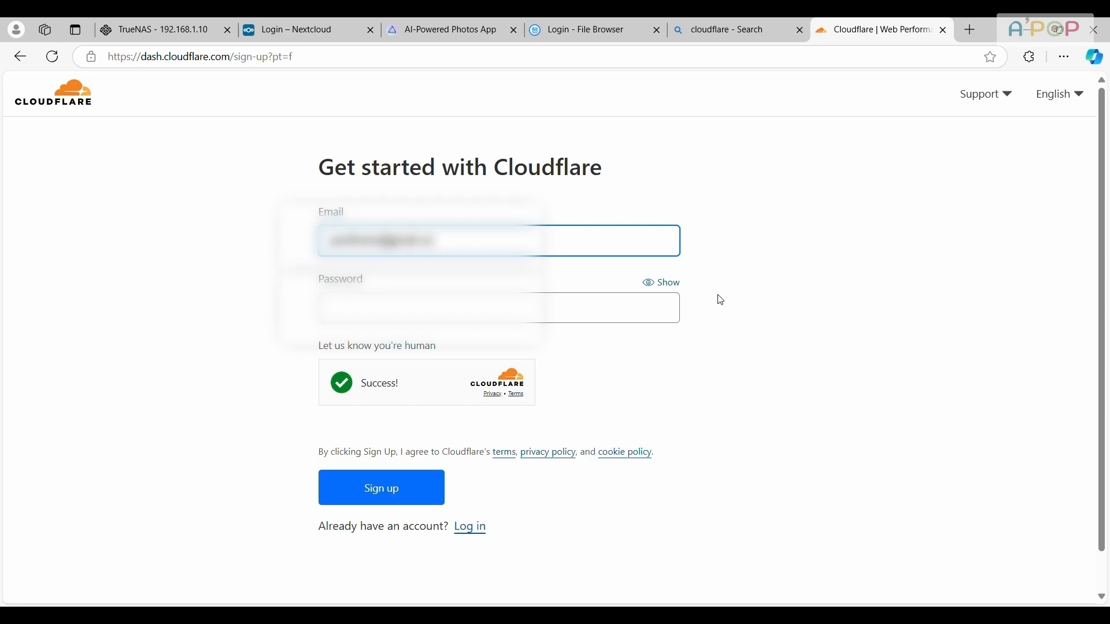
pyautogui.press('Tab')
pyautogui.write('•••••••')
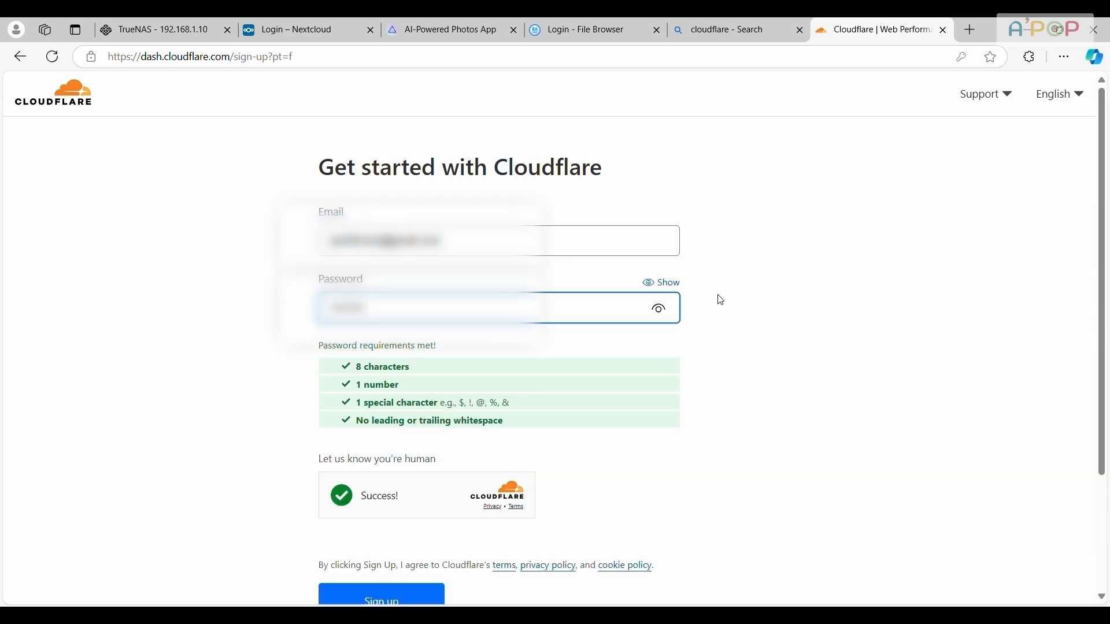
pyautogui.scroll(-3, 520, 347)
pyautogui.click(372, 461)
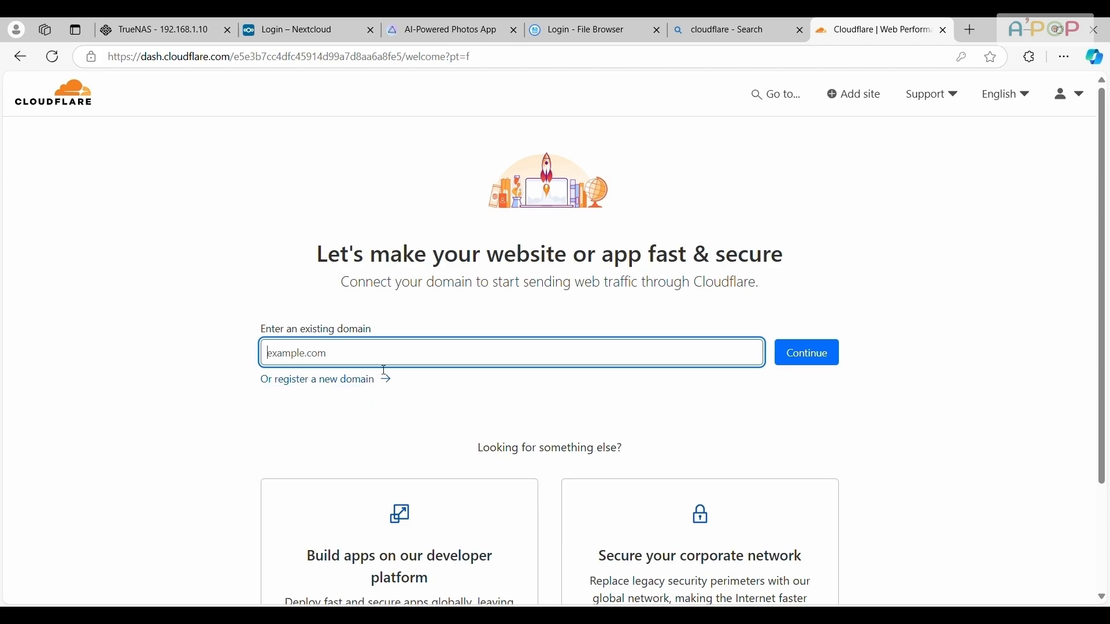
# Add the existing domain outfitkhazana.com as a new site with manually entered DNS records
pyautogui.scroll(-3, 557, 372)
pyautogui.scroll(3, 275, 312)
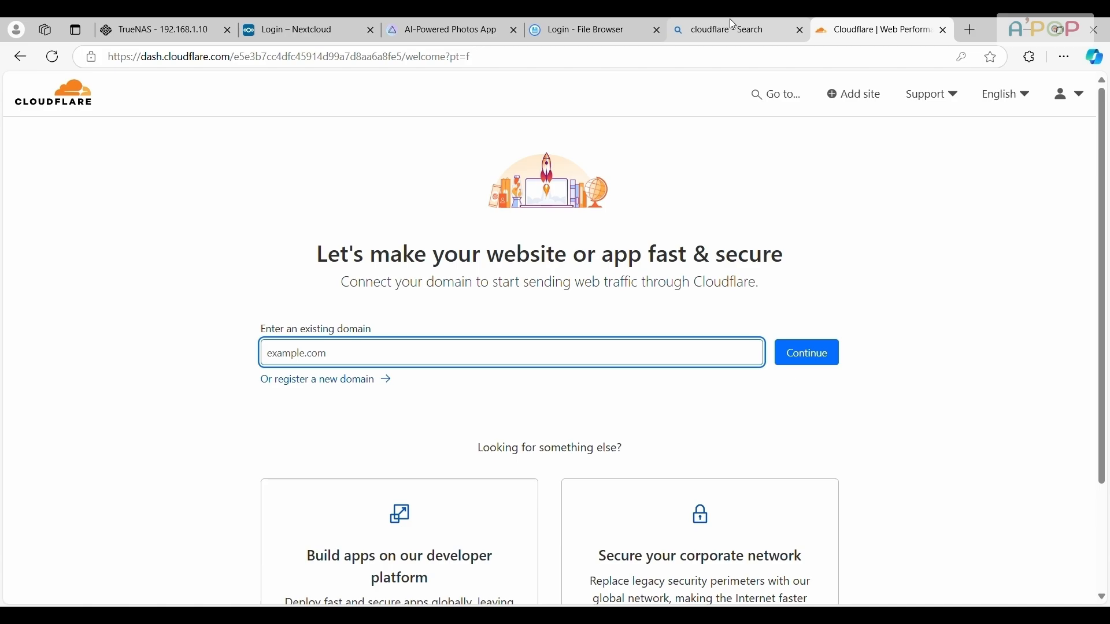
pyautogui.click(838, 94)
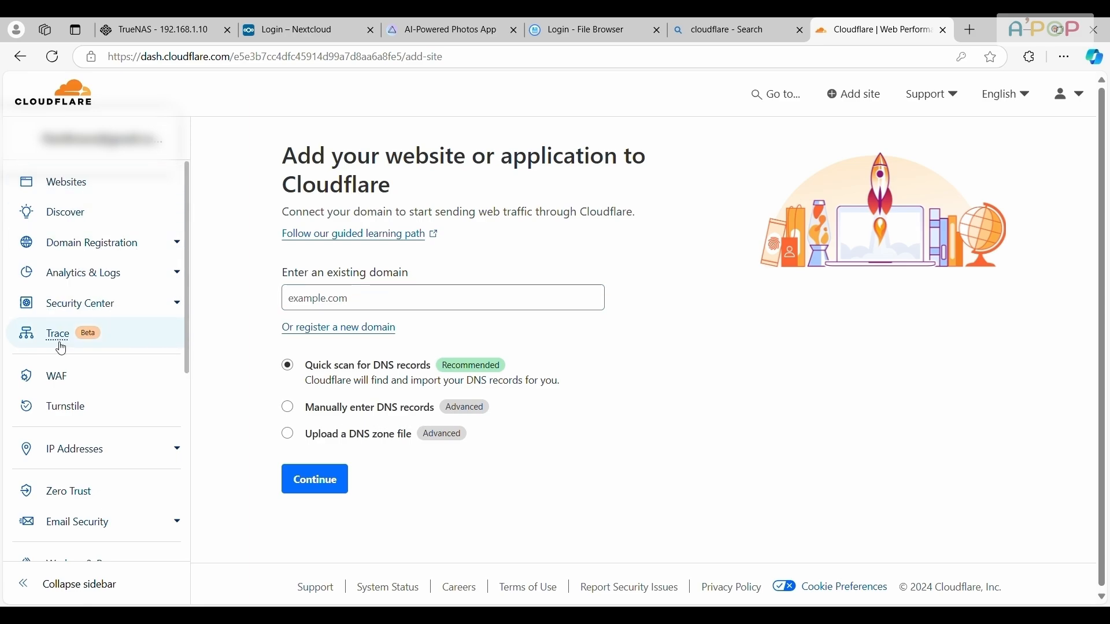
pyautogui.click(385, 302)
pyautogui.write('outfitkhazana.com')
pyautogui.click(359, 414)
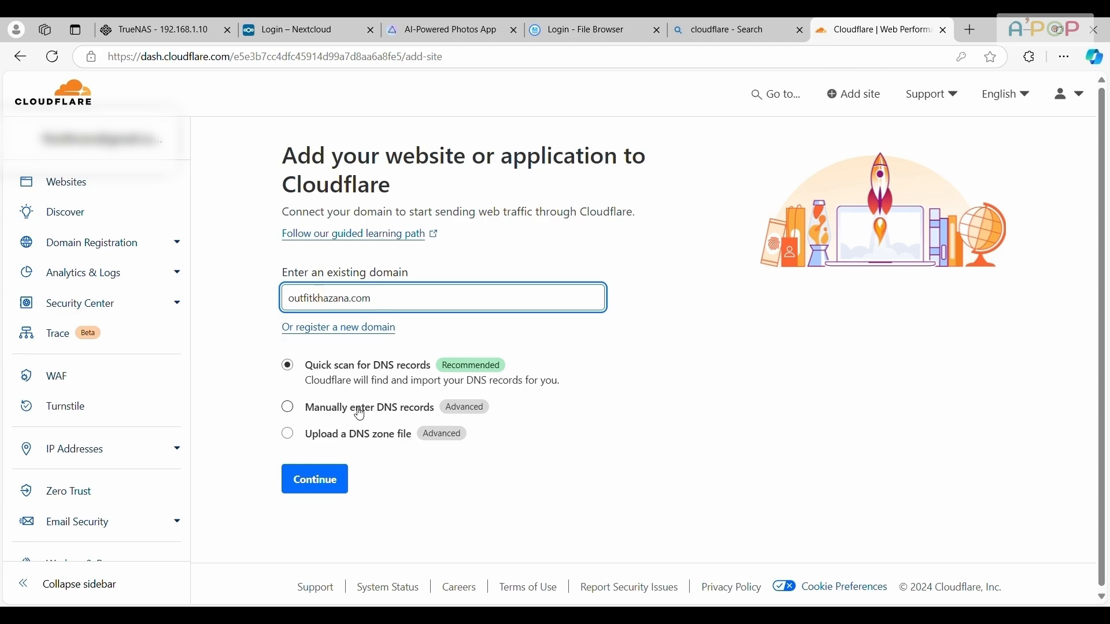
pyautogui.click(322, 485)
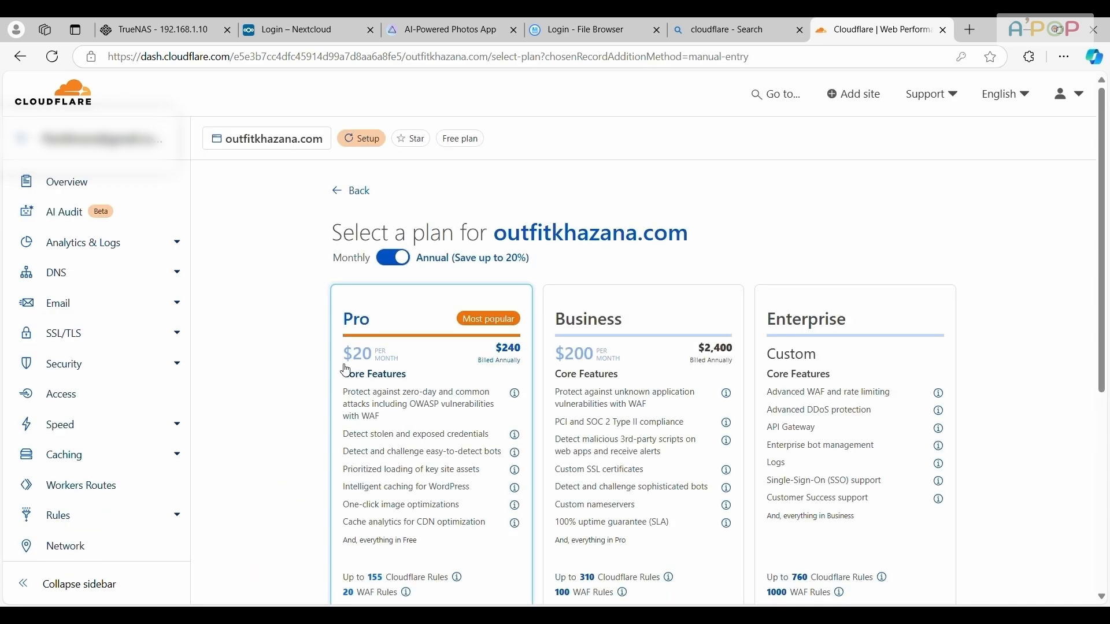
# Choose the Free plan for outfitkhazana.com and continue to activation without adding any DNS records
pyautogui.scroll(-6, 586, 366)
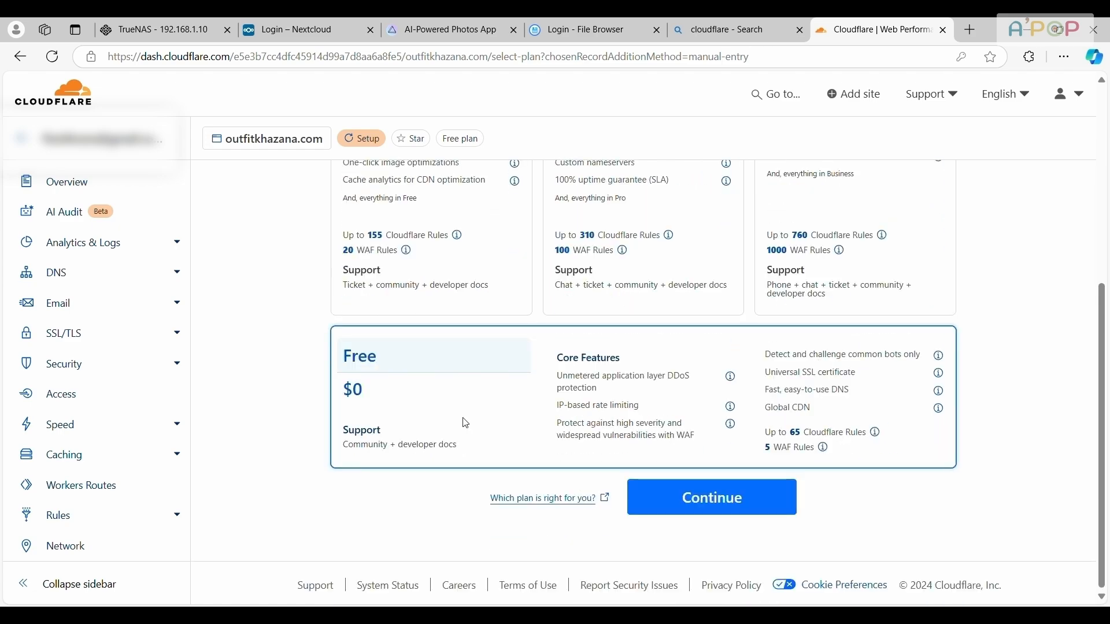
pyautogui.click(714, 500)
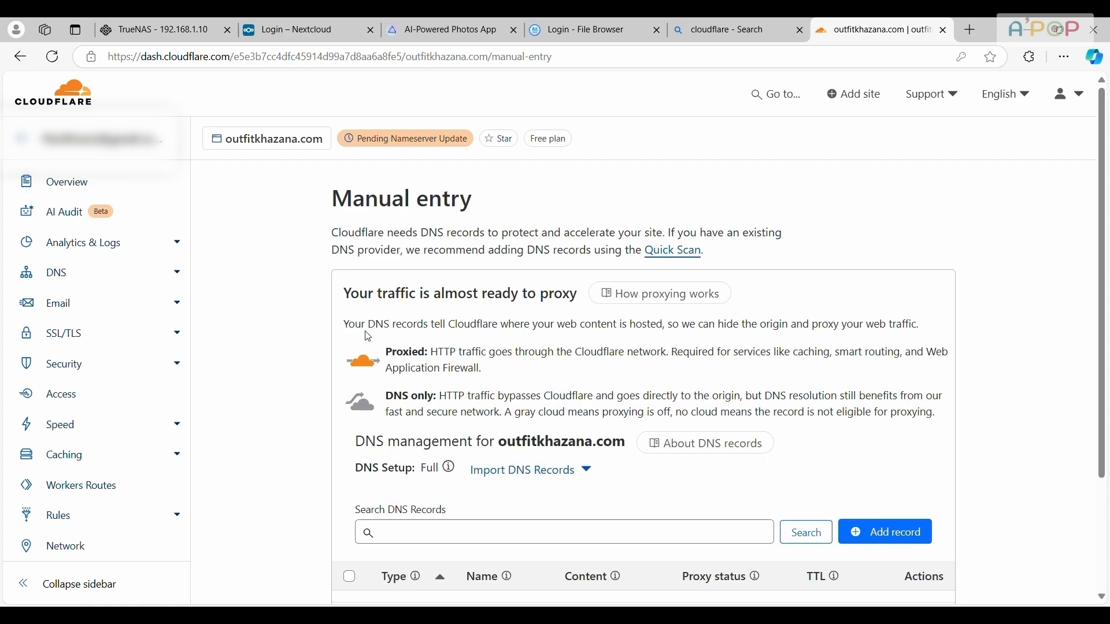
pyautogui.scroll(-3, 457, 399)
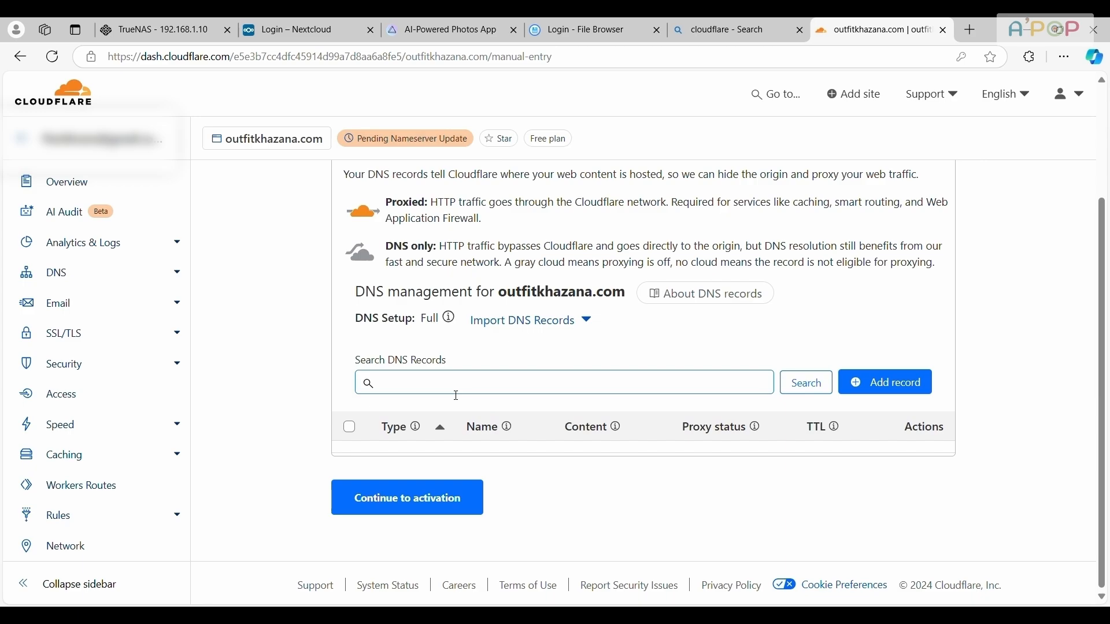
pyautogui.click(424, 508)
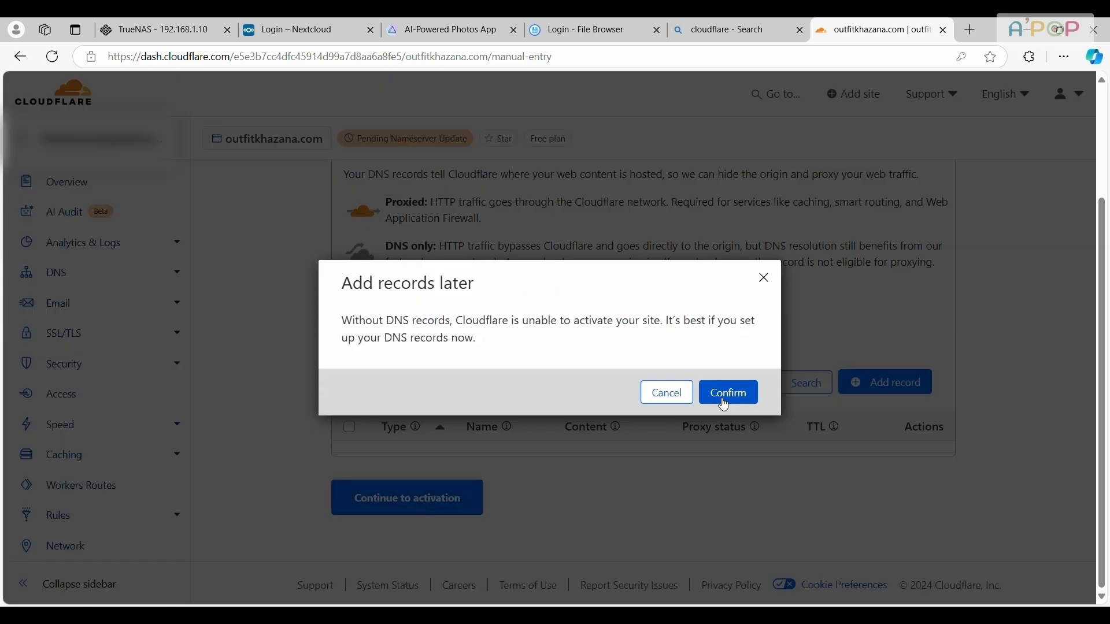
pyautogui.click(724, 405)
# Find the assigned Cloudflare nameservers in the update instructions and copy kimora.ns.cloudflare.com
pyautogui.scroll(-1, 567, 416)
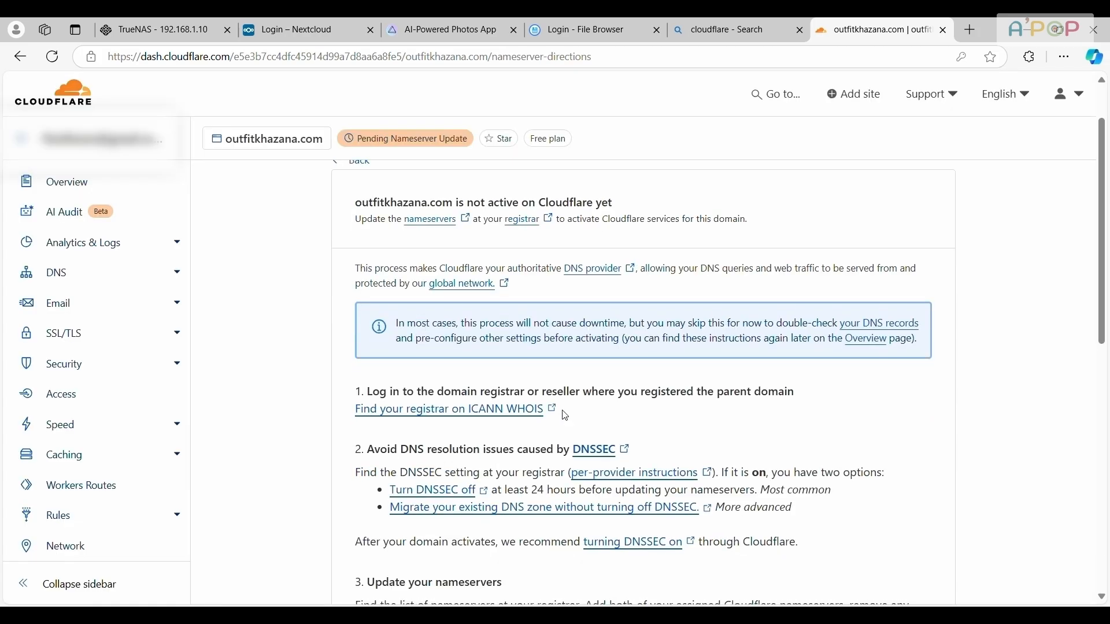
pyautogui.scroll(-5, 590, 411)
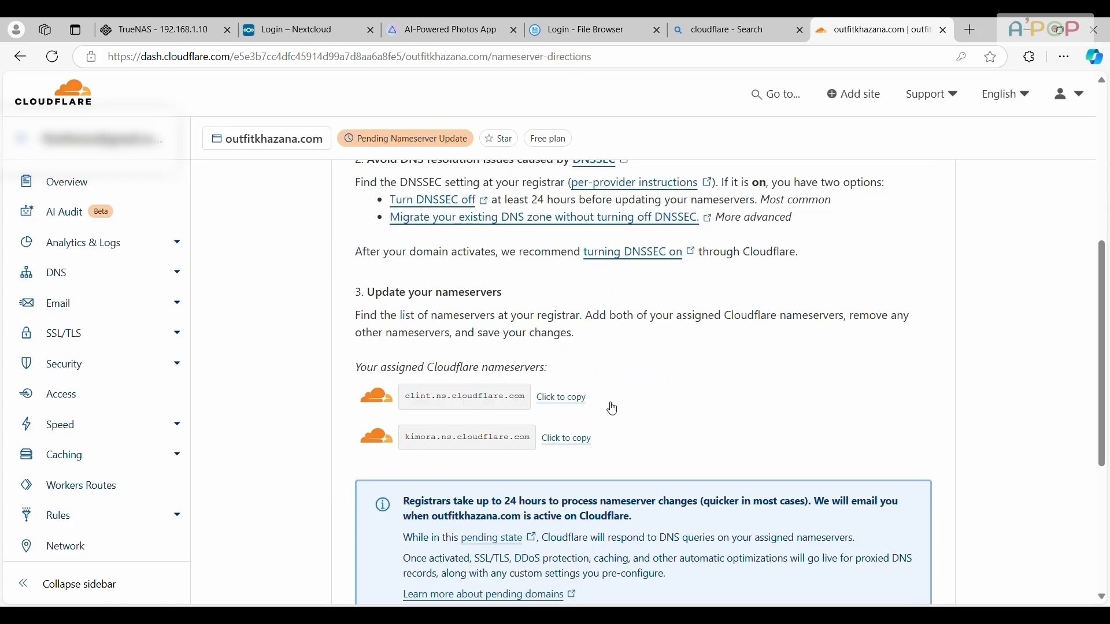
pyautogui.click(572, 439)
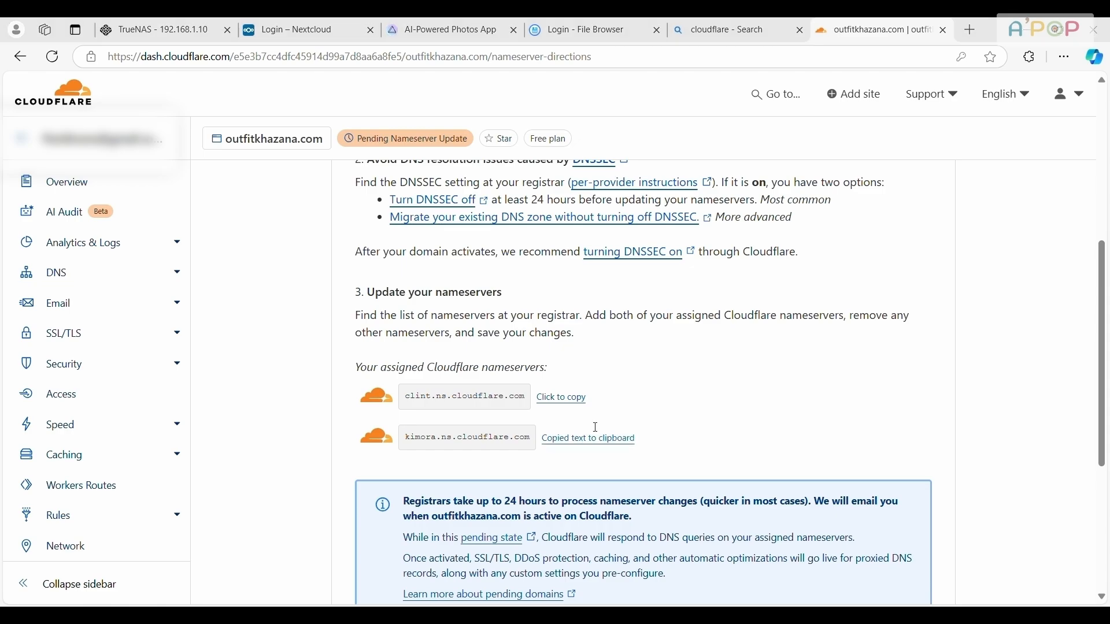
pyautogui.scroll(1, 491, 431)
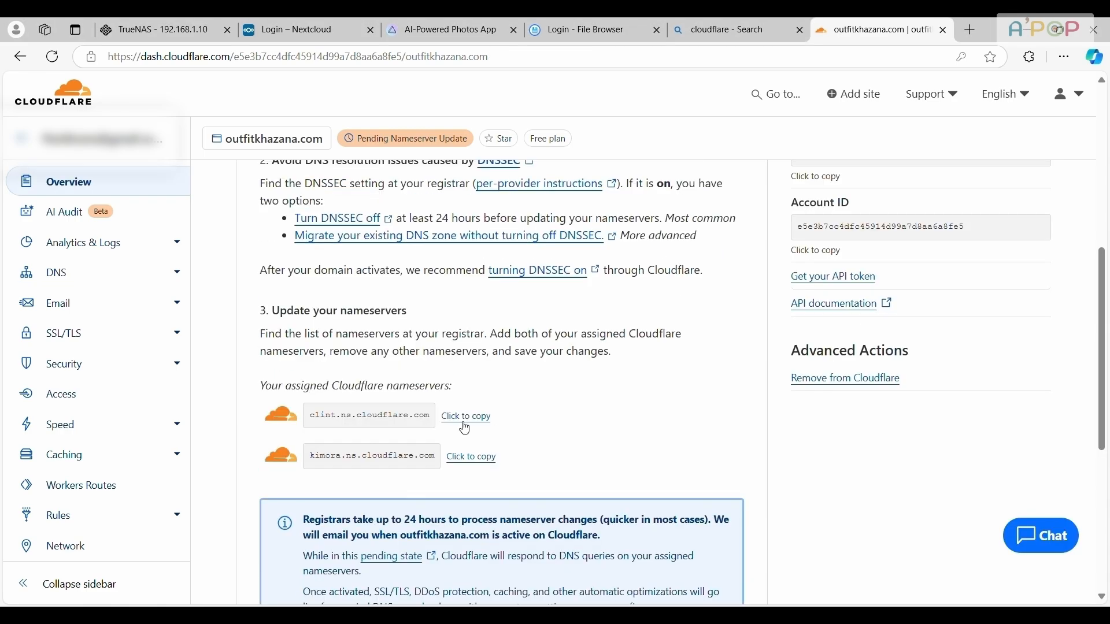
pyautogui.click(464, 423)
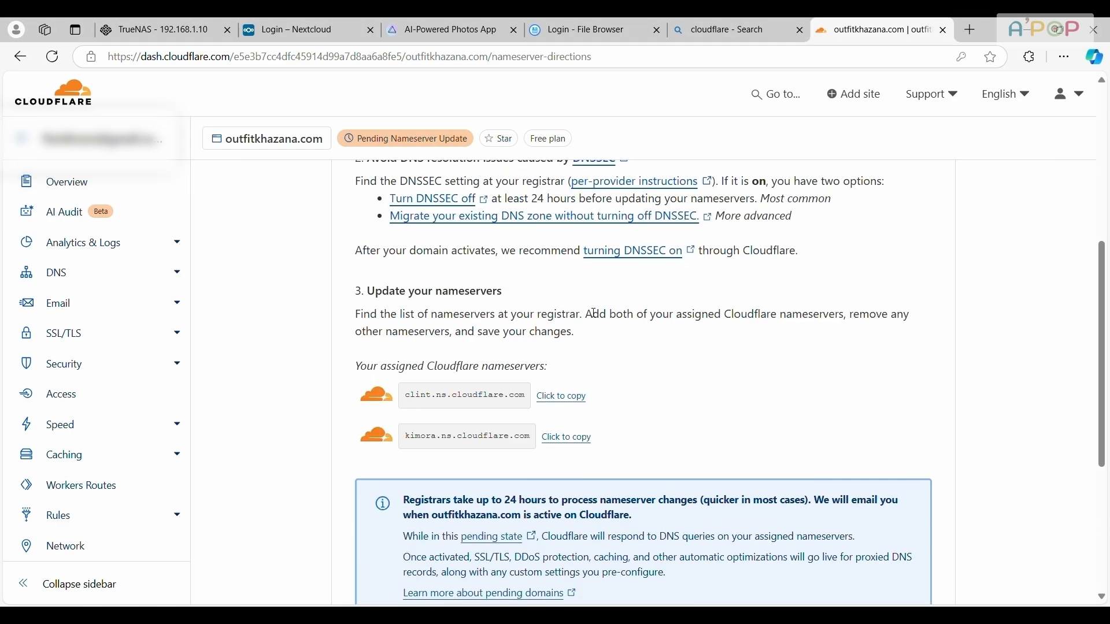
# Continue past the nameserver instructions and request a nameserver check from the outfitkhazana.com overview
pyautogui.scroll(-4, 590, 312)
pyautogui.scroll(-1, 591, 312)
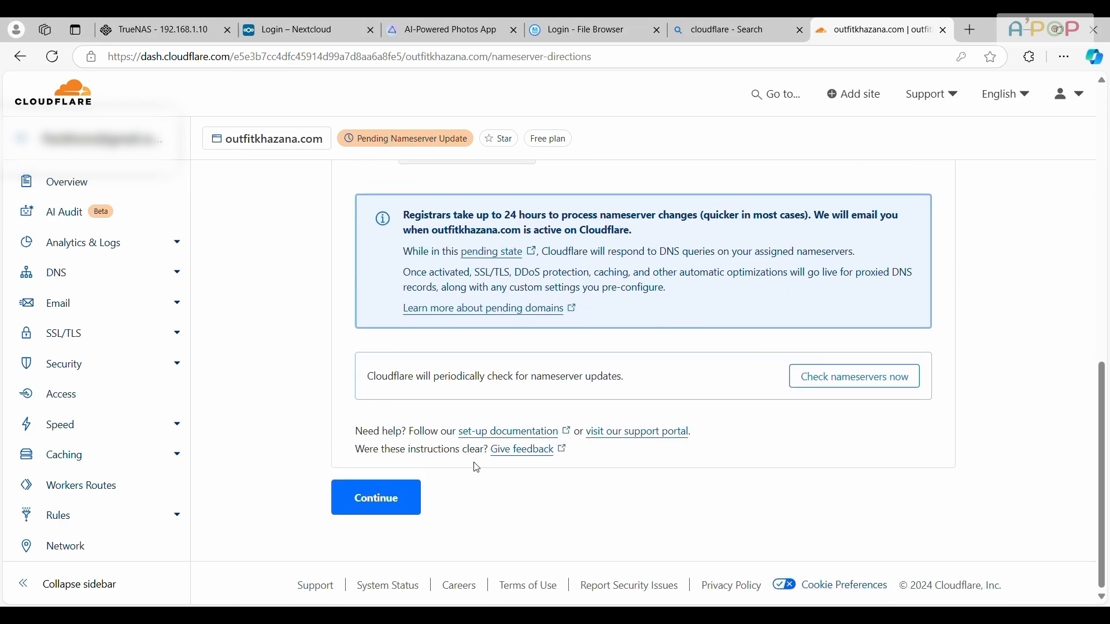
pyautogui.click(417, 498)
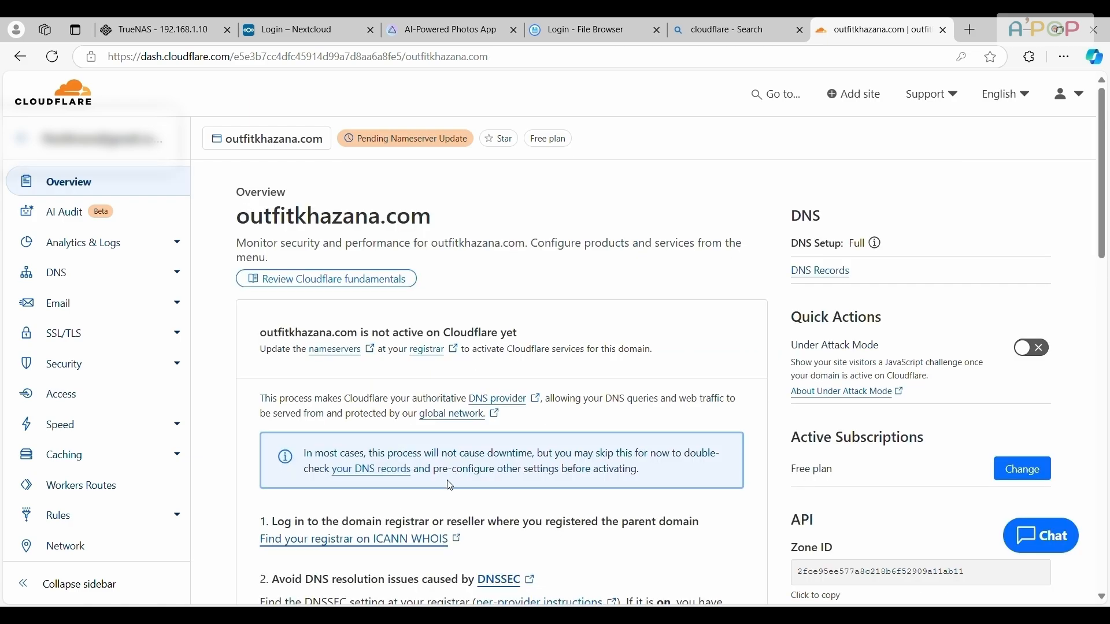
pyautogui.scroll(-10, 450, 485)
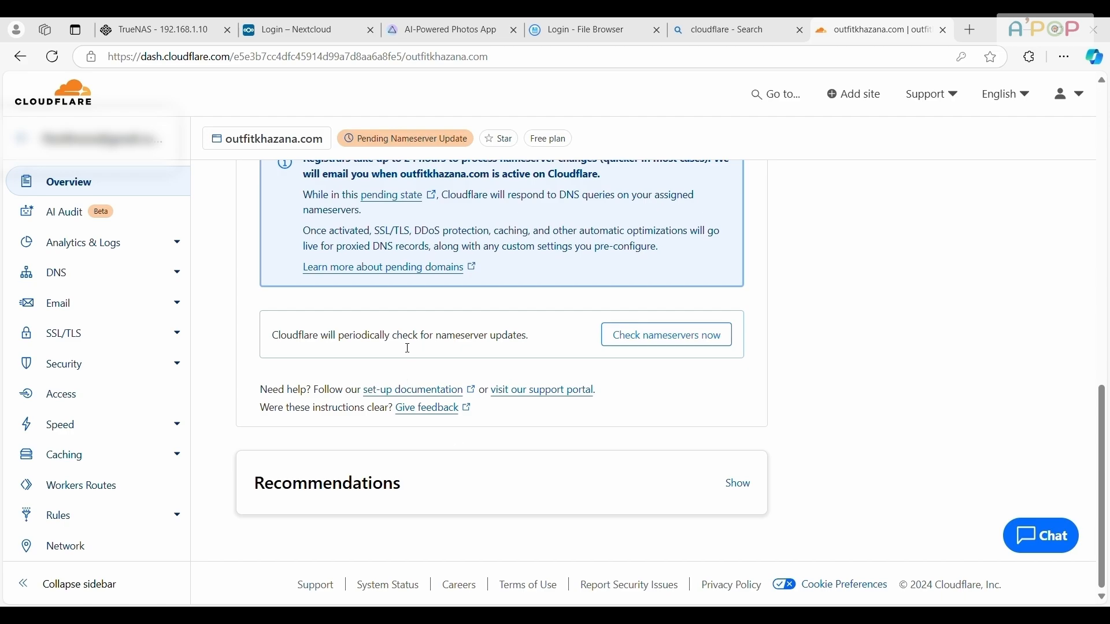
pyautogui.click(646, 346)
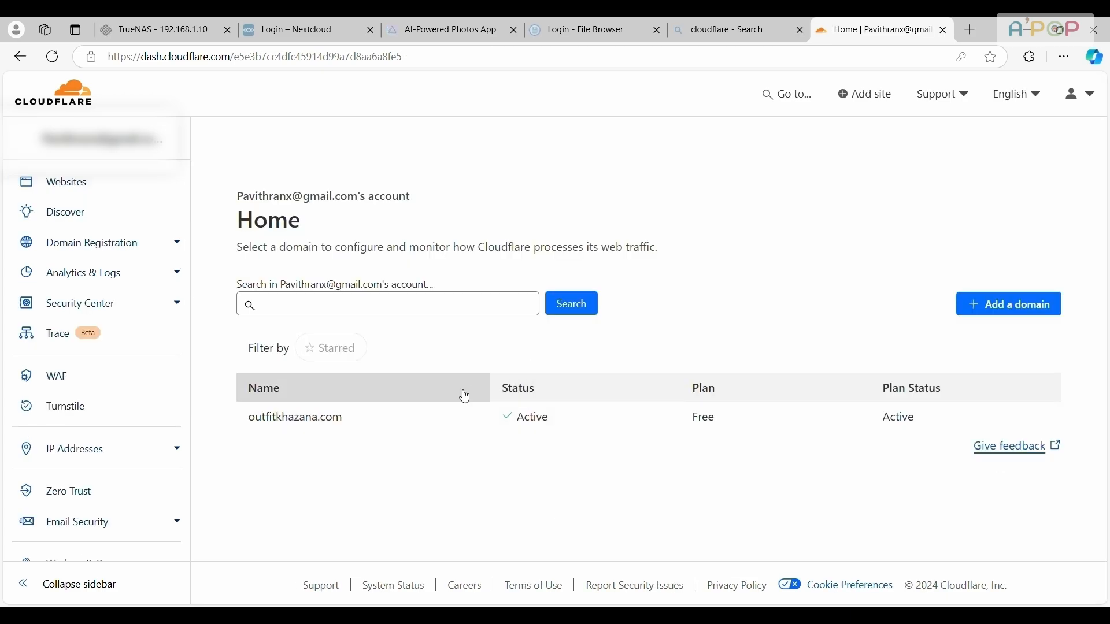
# Open Zero Trust for the account and set its team name to apopserver
pyautogui.scroll(-1, 145, 419)
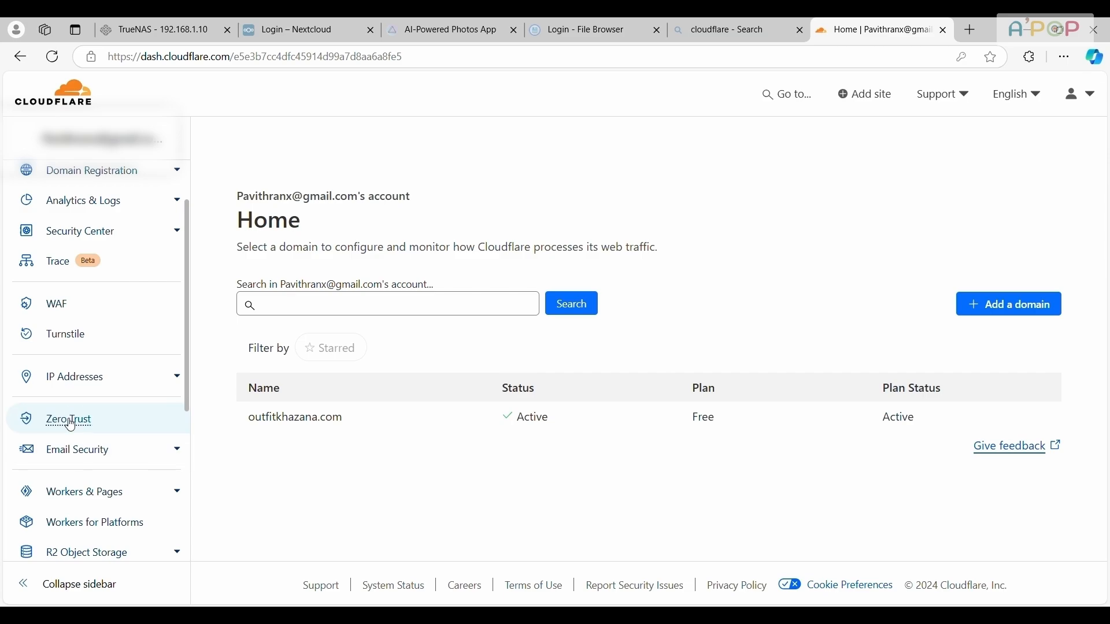
pyautogui.click(70, 425)
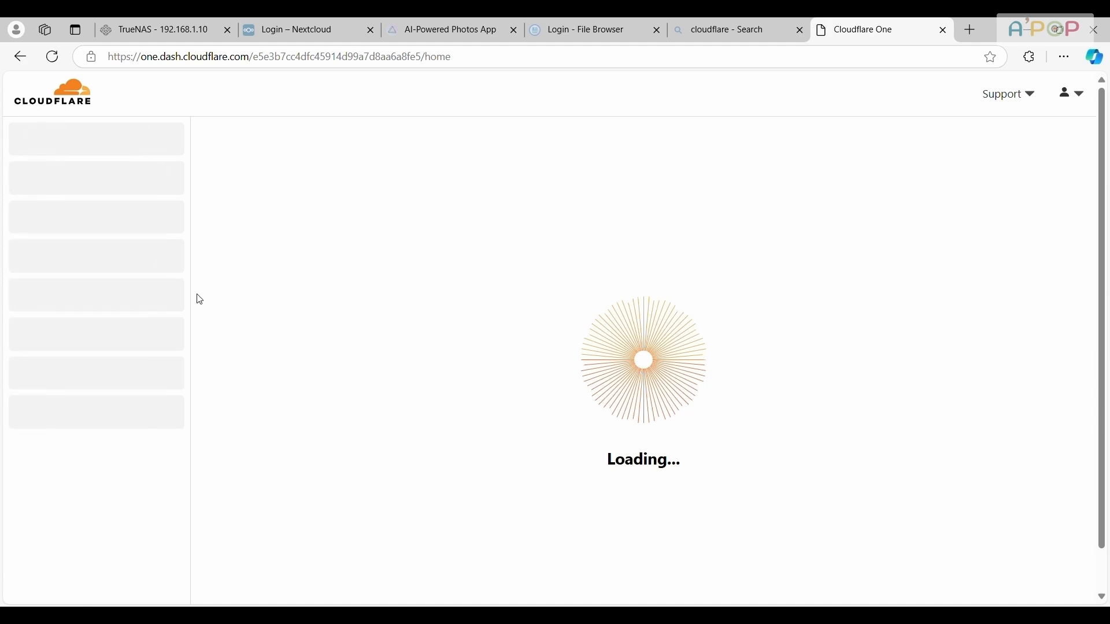
pyautogui.write('apopserv')
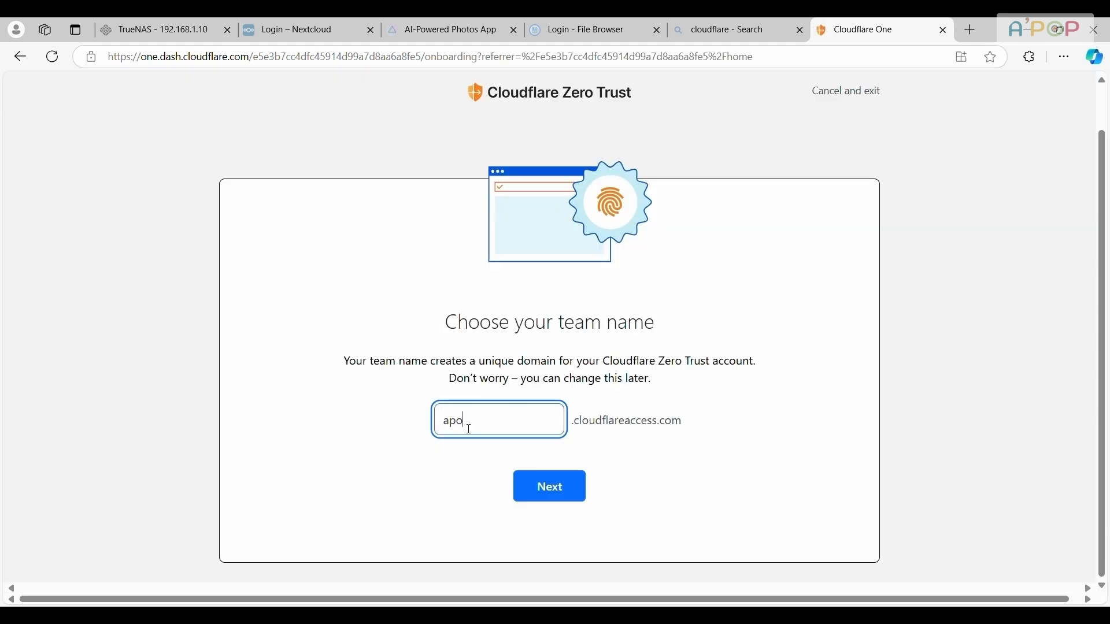
pyautogui.write('er')
pyautogui.click(552, 500)
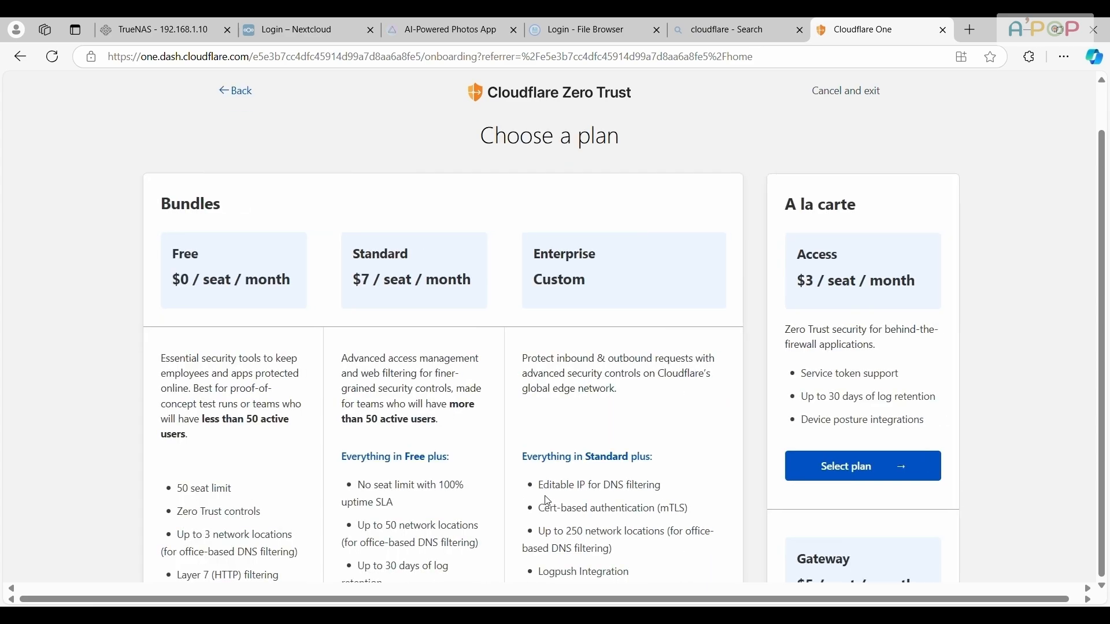
# Compare the Zero Trust bundles, select the Free plan at $0 per seat, and proceed to payment
pyautogui.scroll(-1, 532, 335)
pyautogui.scroll(-2, 532, 336)
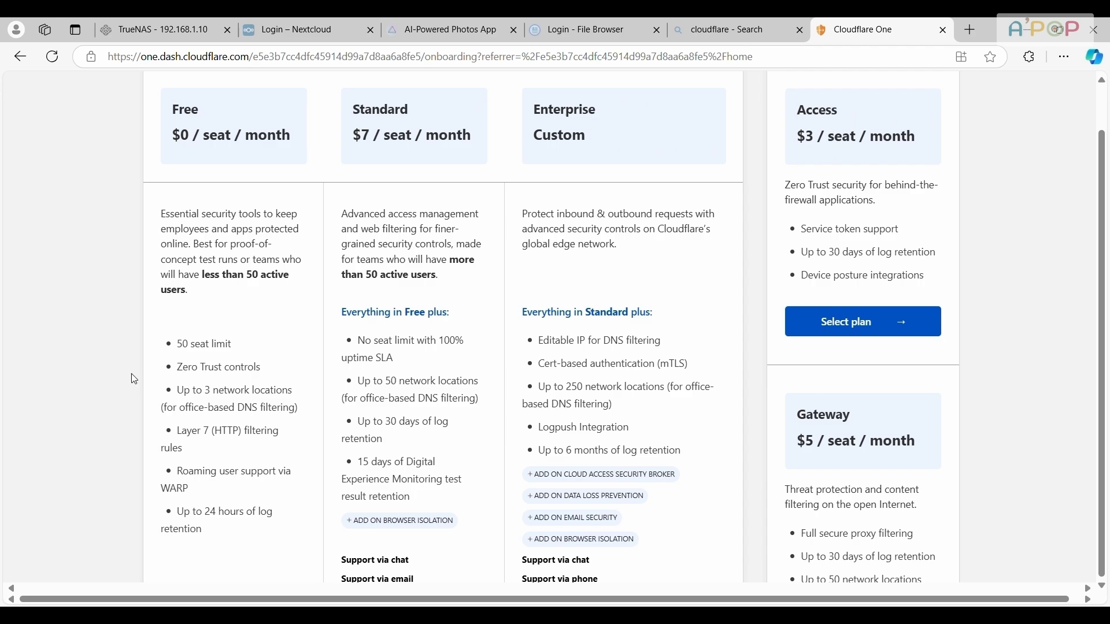
pyautogui.scroll(3, 253, 334)
pyautogui.scroll(-4, 236, 318)
pyautogui.scroll(-2, 237, 321)
pyautogui.click(206, 511)
pyautogui.scroll(3, 266, 442)
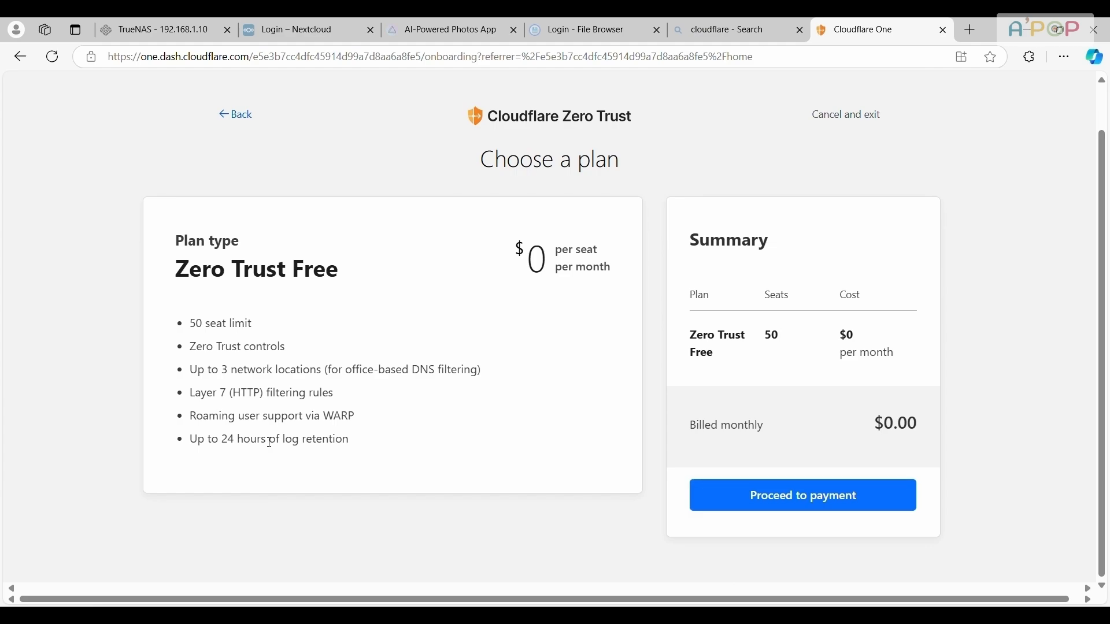
pyautogui.click(755, 495)
# Try to submit the payment method form without filling in card or billing details
pyautogui.click(530, 362)
pyautogui.scroll(-4, 590, 399)
pyautogui.scroll(3, 591, 401)
pyautogui.click(745, 486)
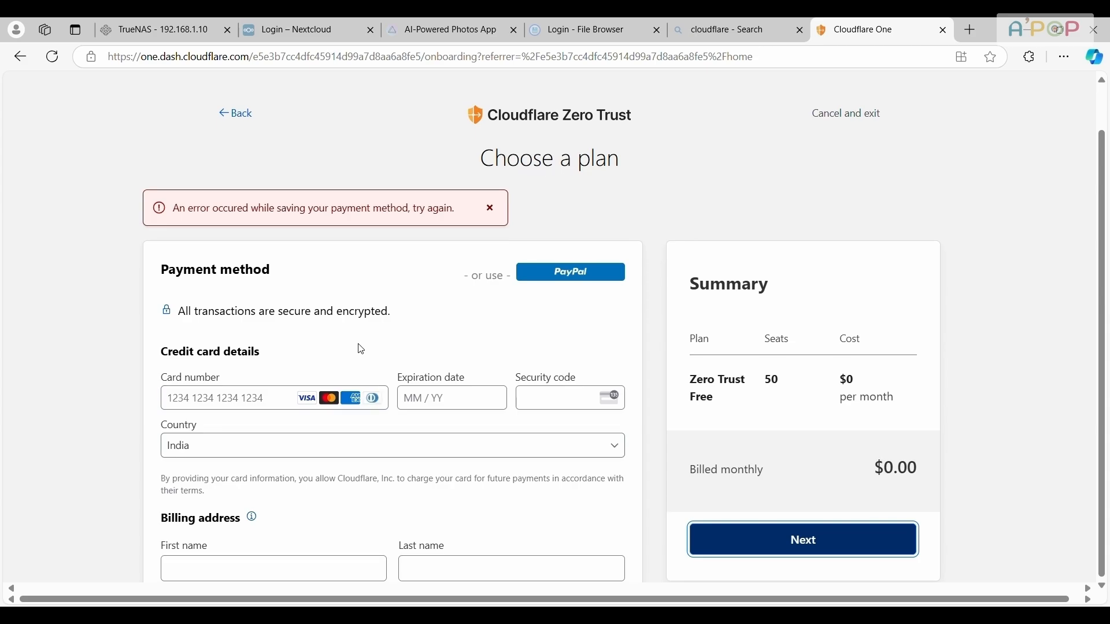
# Review the card and billing address fields and the Zero Trust Free order summary down to the purchase terms
pyautogui.scroll(-1, 359, 348)
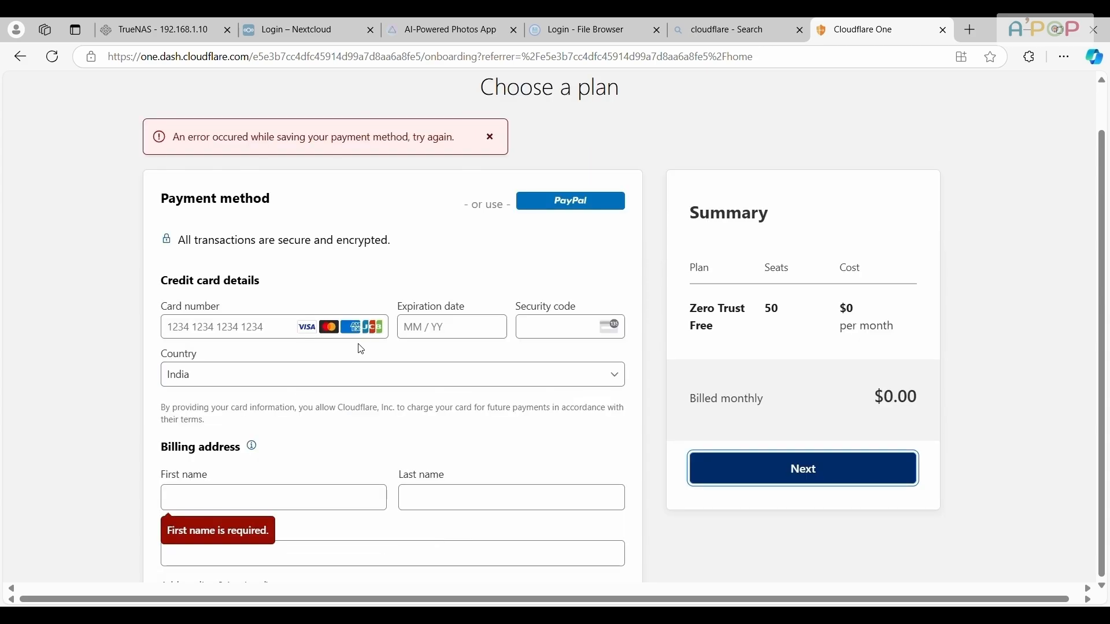
pyautogui.scroll(-3, 361, 349)
pyautogui.scroll(4, 361, 349)
pyautogui.scroll(-4, 361, 350)
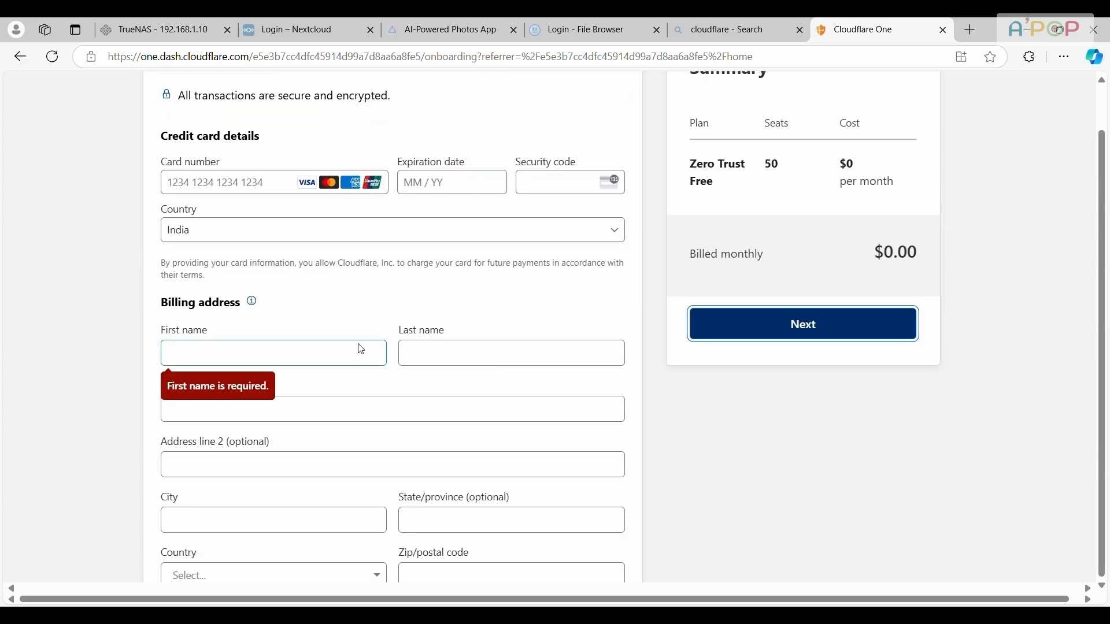
pyautogui.scroll(4, 361, 349)
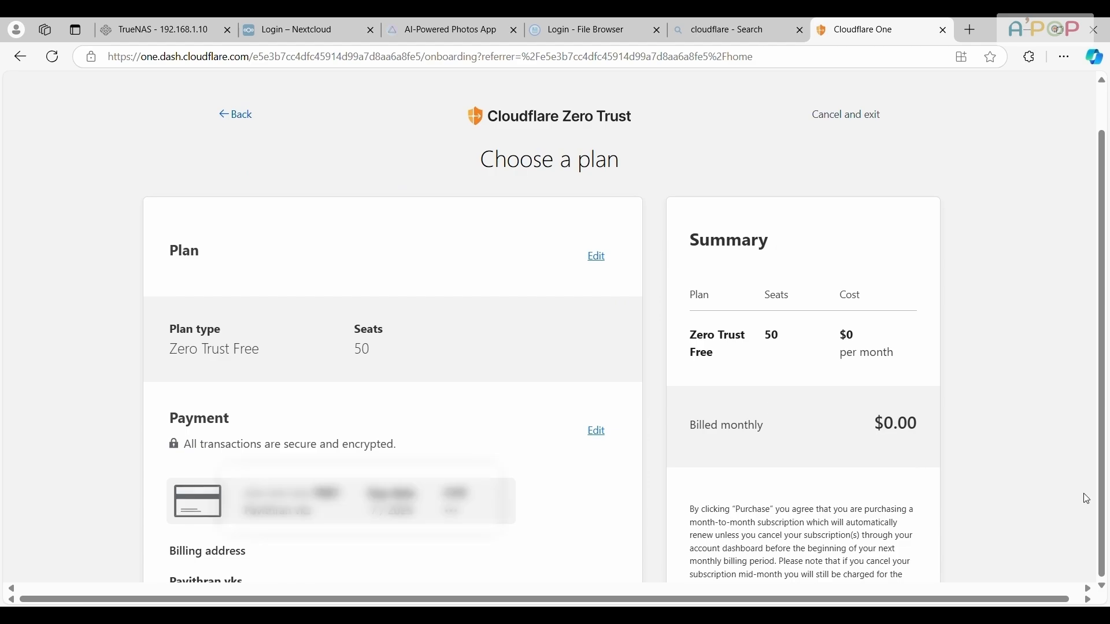
pyautogui.scroll(-3, 553, 399)
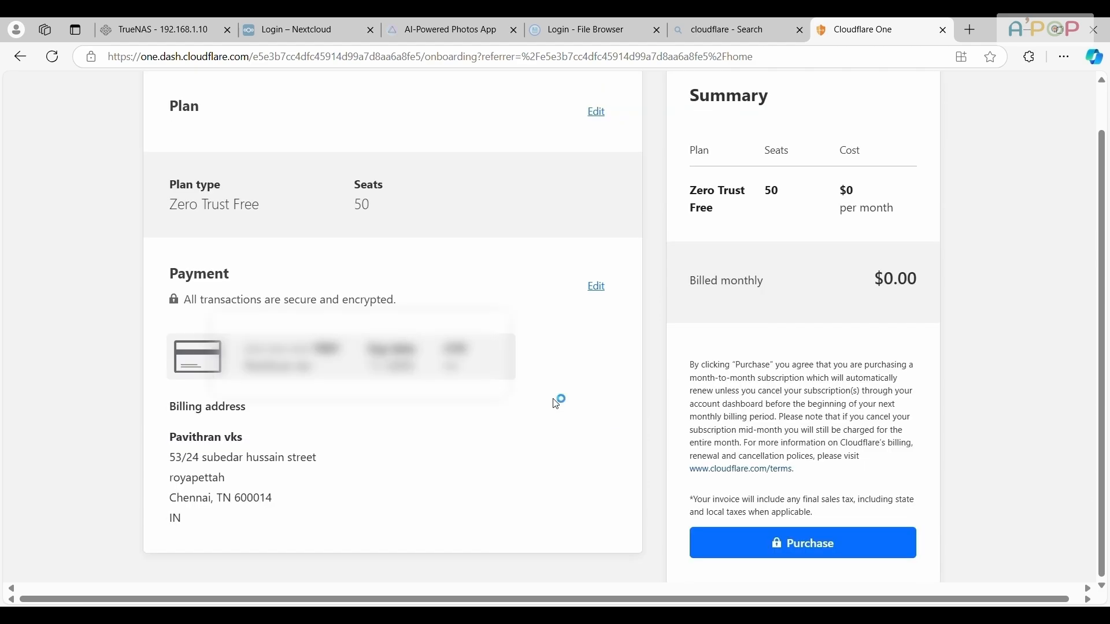
# Complete the purchase of the Zero Trust Free plan with 50 seats at $0 per month
pyautogui.click(824, 546)
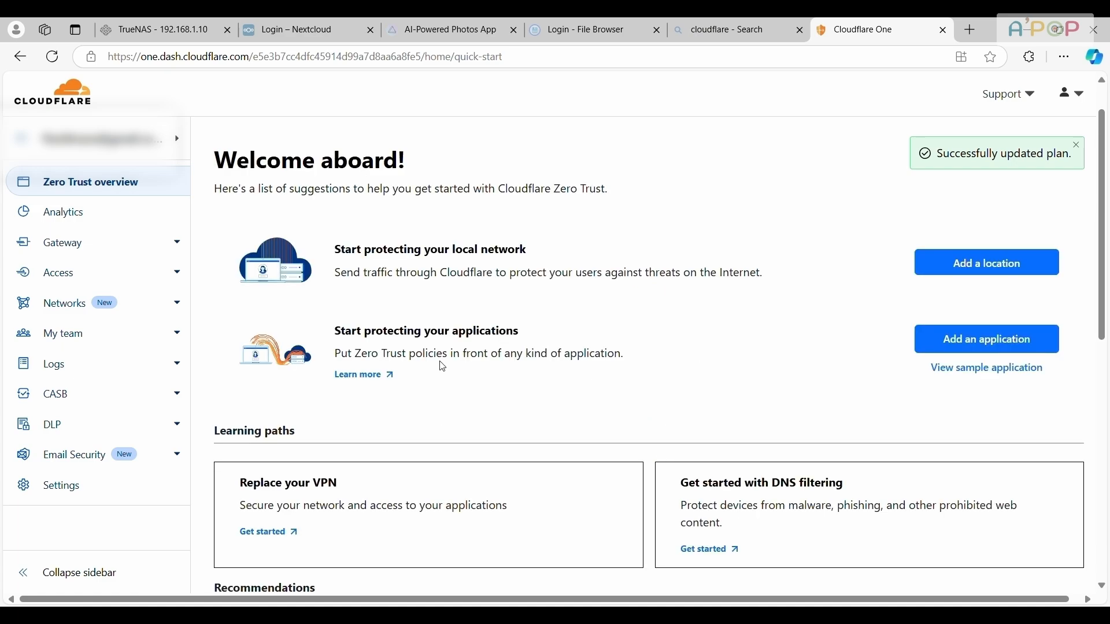
pyautogui.scroll(-3, 587, 277)
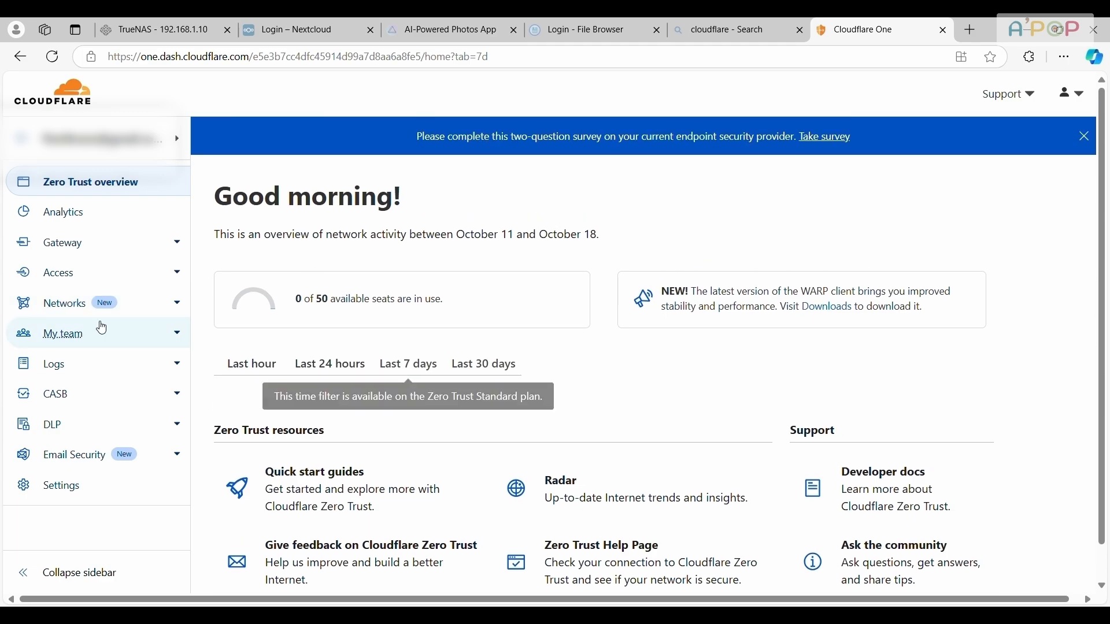
# Create a Cloudflared tunnel named APOP and copy its connector install command
pyautogui.click(158, 318)
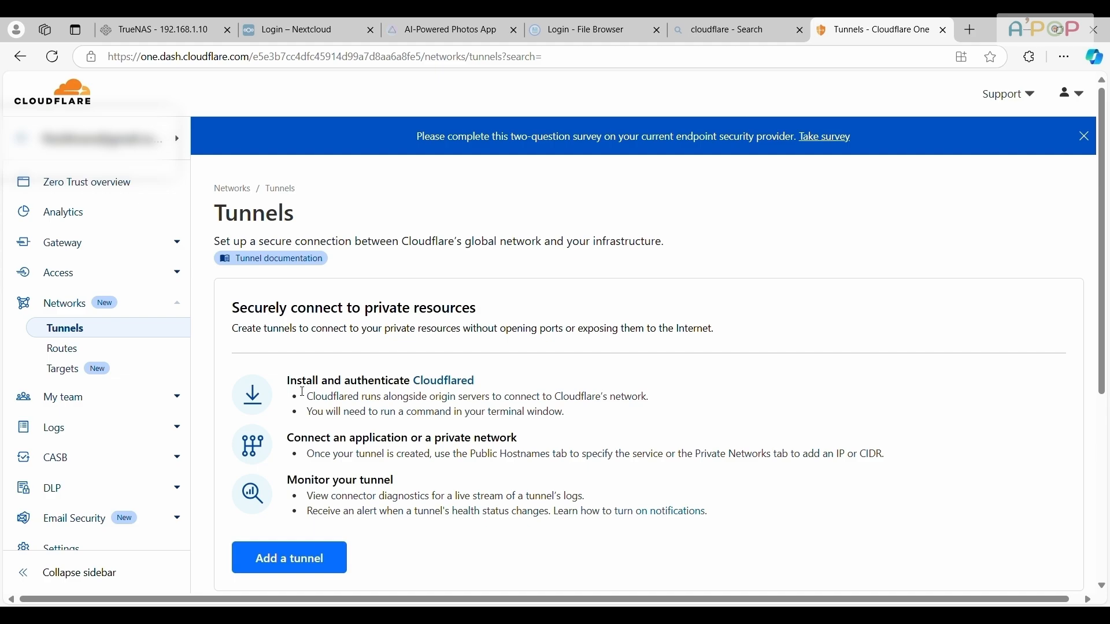
pyautogui.scroll(-2, 367, 412)
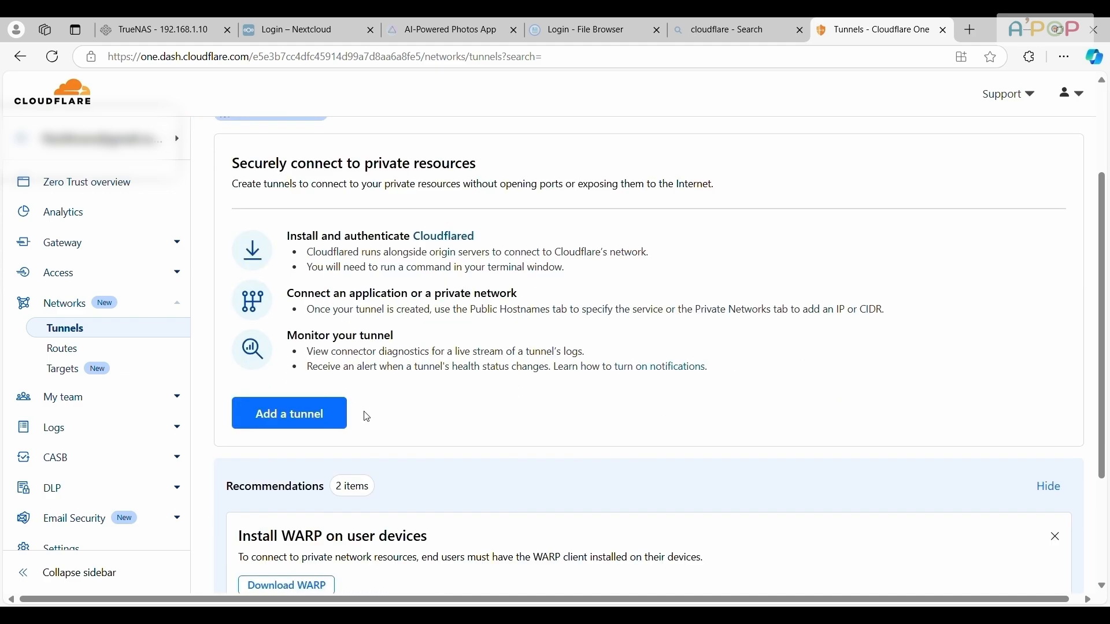
pyautogui.click(290, 422)
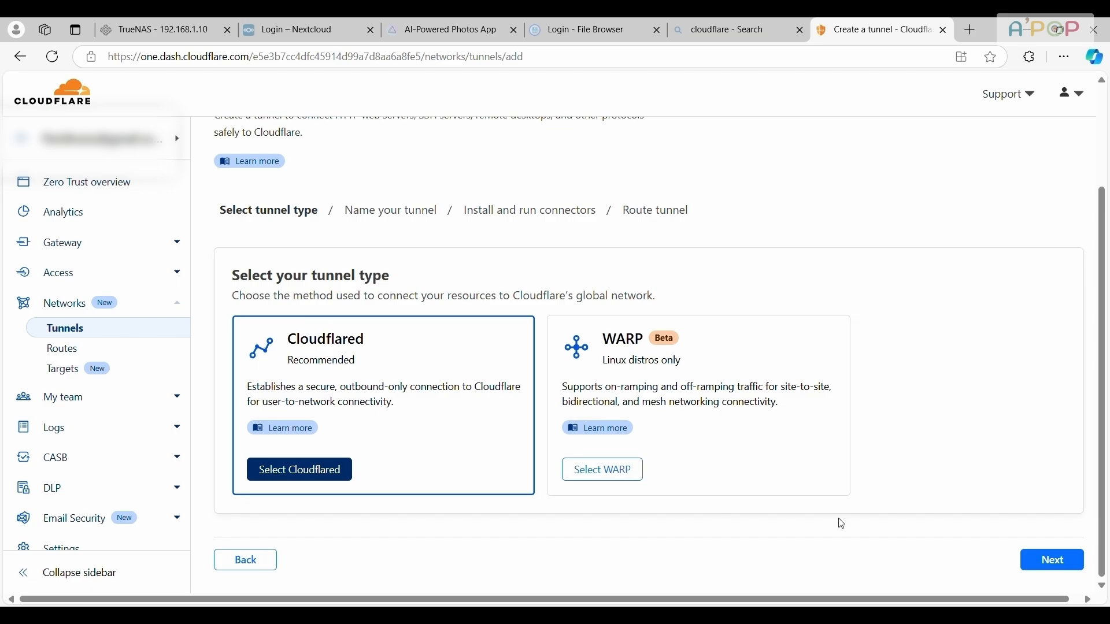
pyautogui.click(1029, 565)
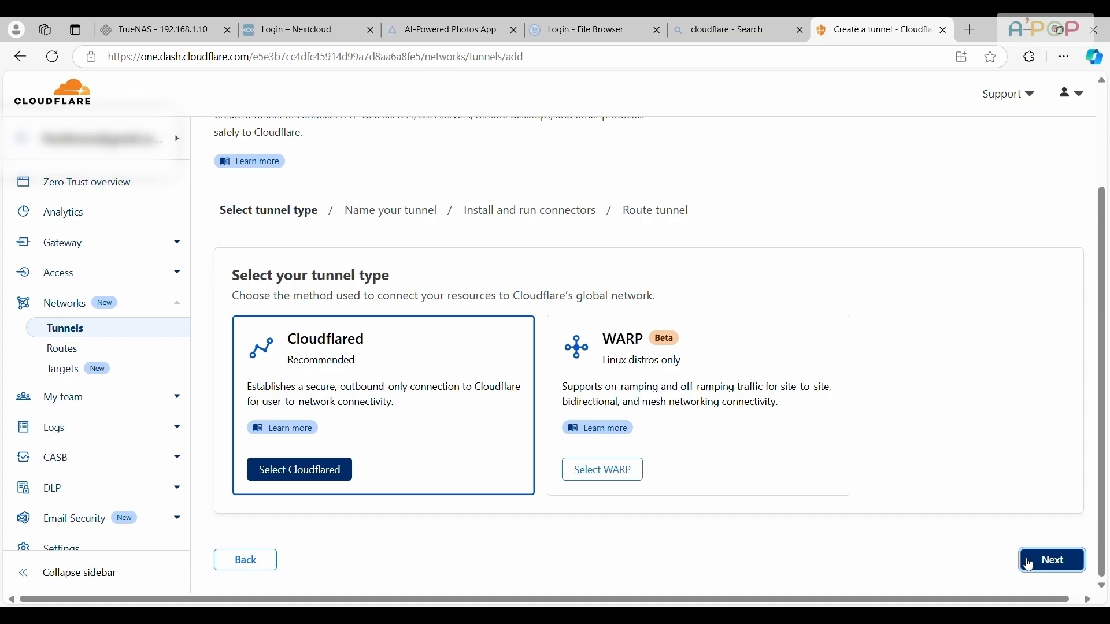
pyautogui.write('APOP')
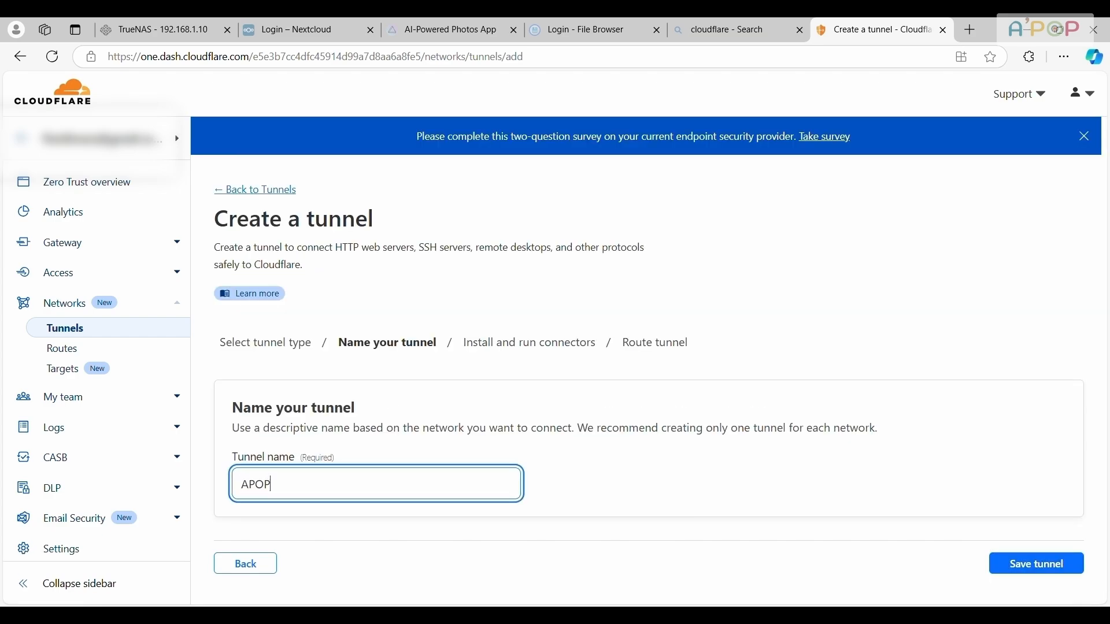
pyautogui.click(1048, 567)
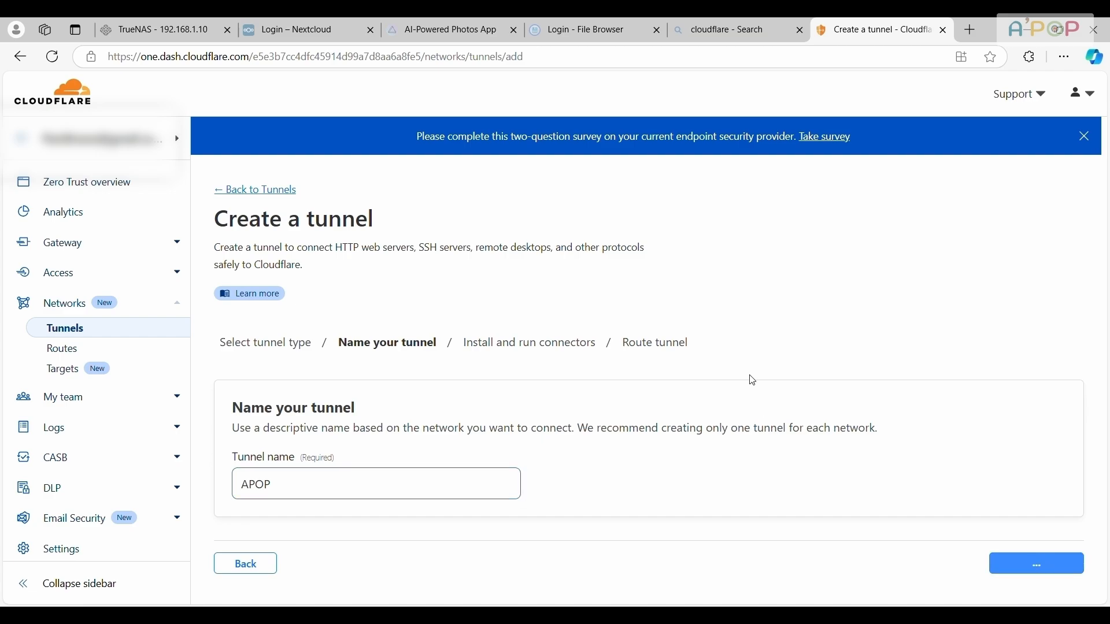
pyautogui.scroll(-5, 762, 383)
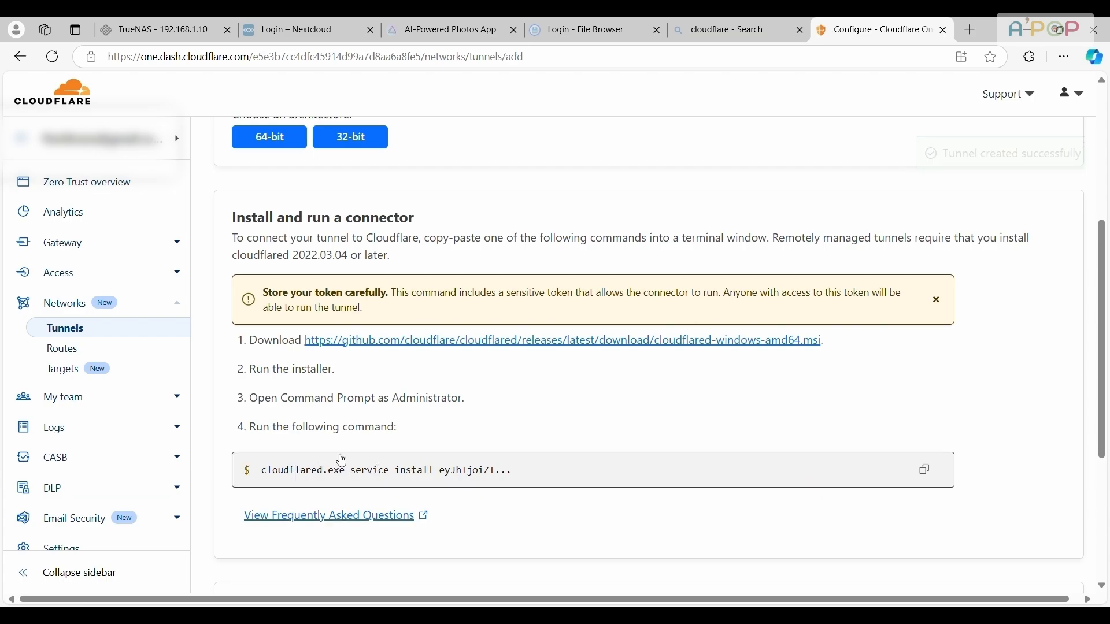
pyautogui.click(927, 471)
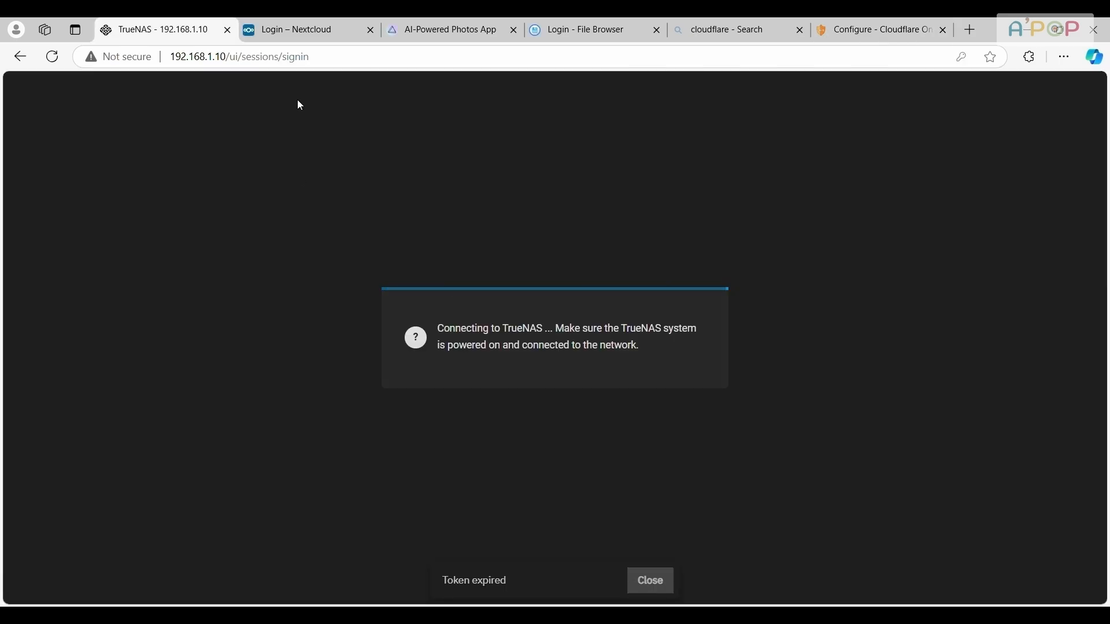
# Switch to TrueNAS at 192.168.1.10 and log in as admin with the account password
pyautogui.click(322, 64)
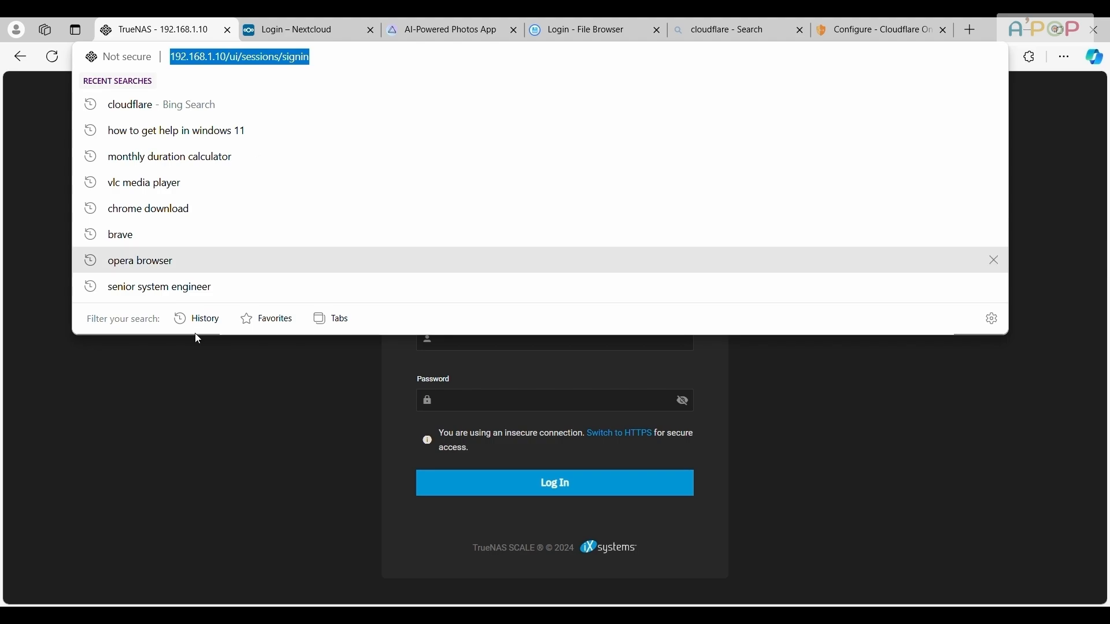
pyautogui.click(545, 347)
pyautogui.write('admin')
pyautogui.press('Tab')
pyautogui.write('••')
pyautogui.press('Return')
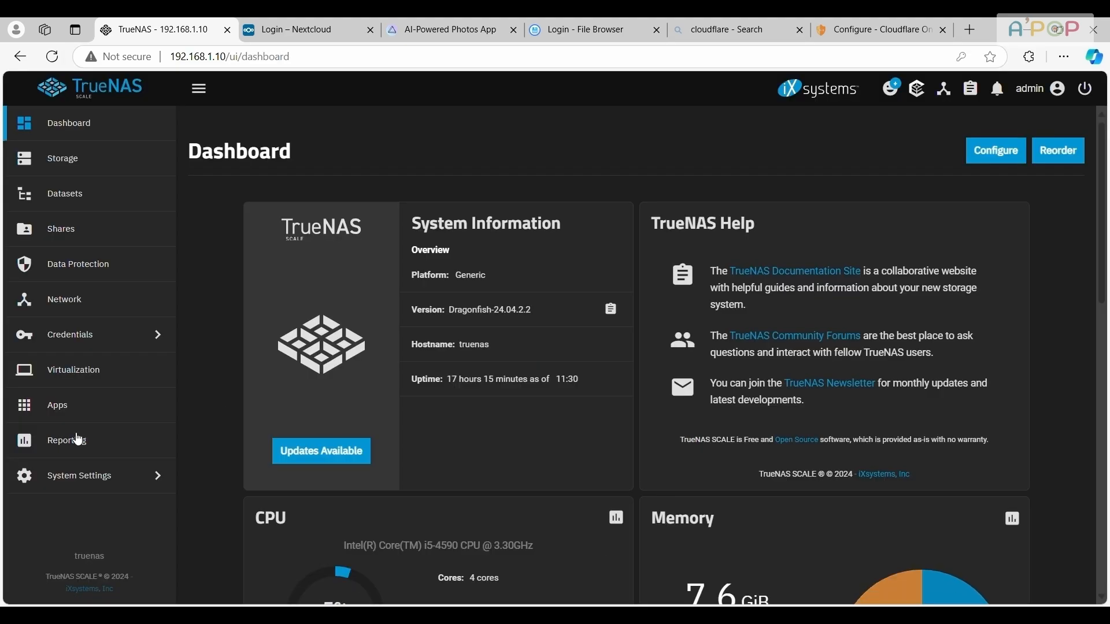
# Find the Cloudflared app in the TrueNAS app catalog and open its installation form
pyautogui.click(81, 403)
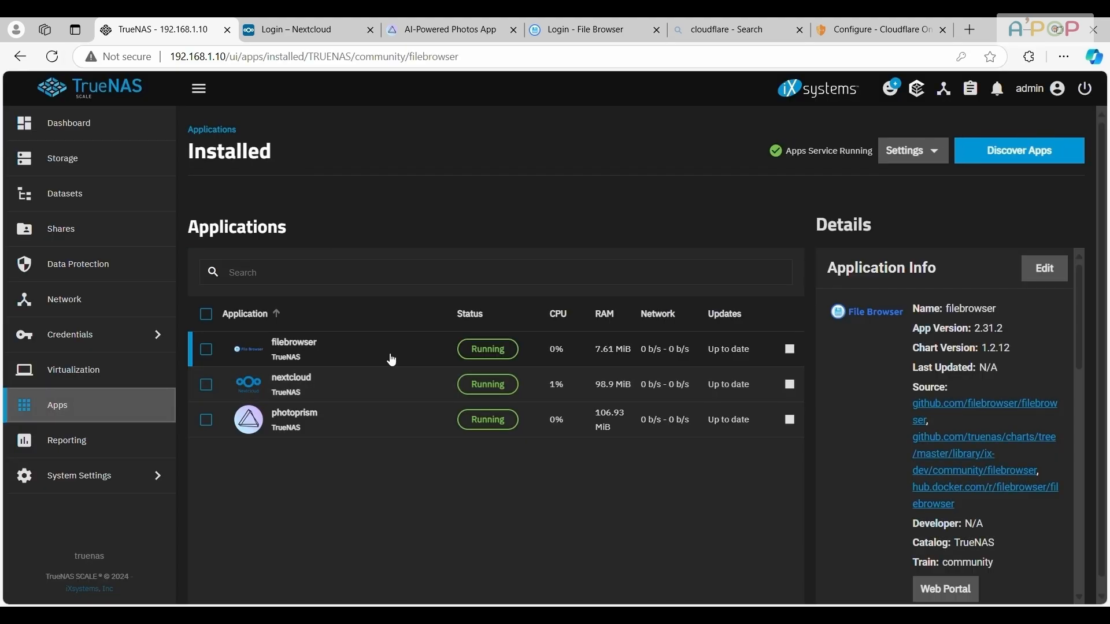
pyautogui.click(1002, 155)
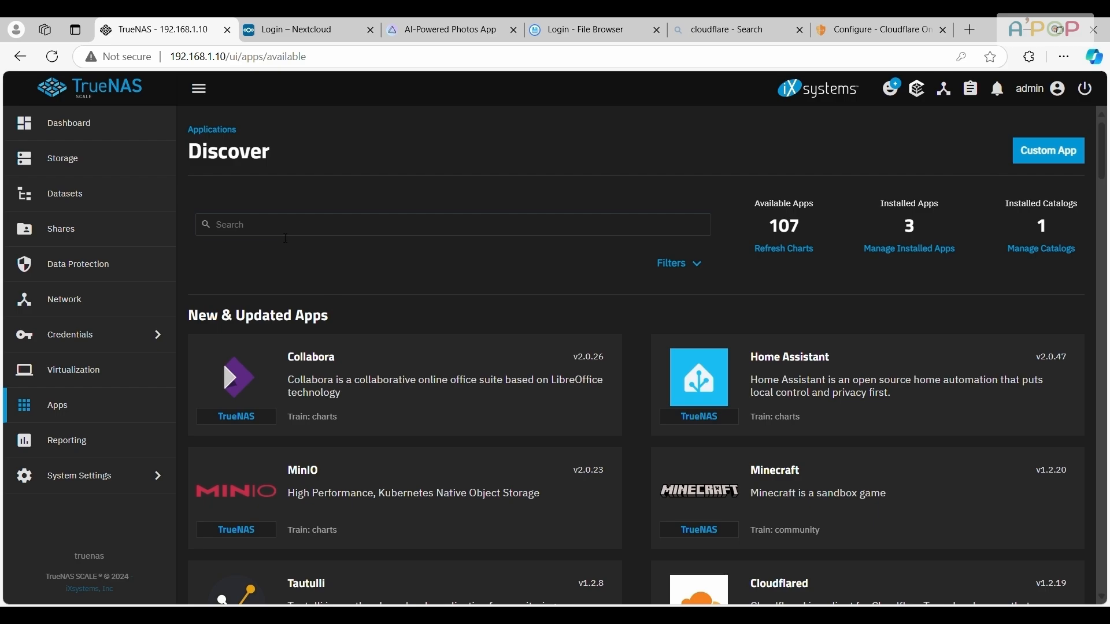
pyautogui.click(286, 232)
pyautogui.write('cloudf')
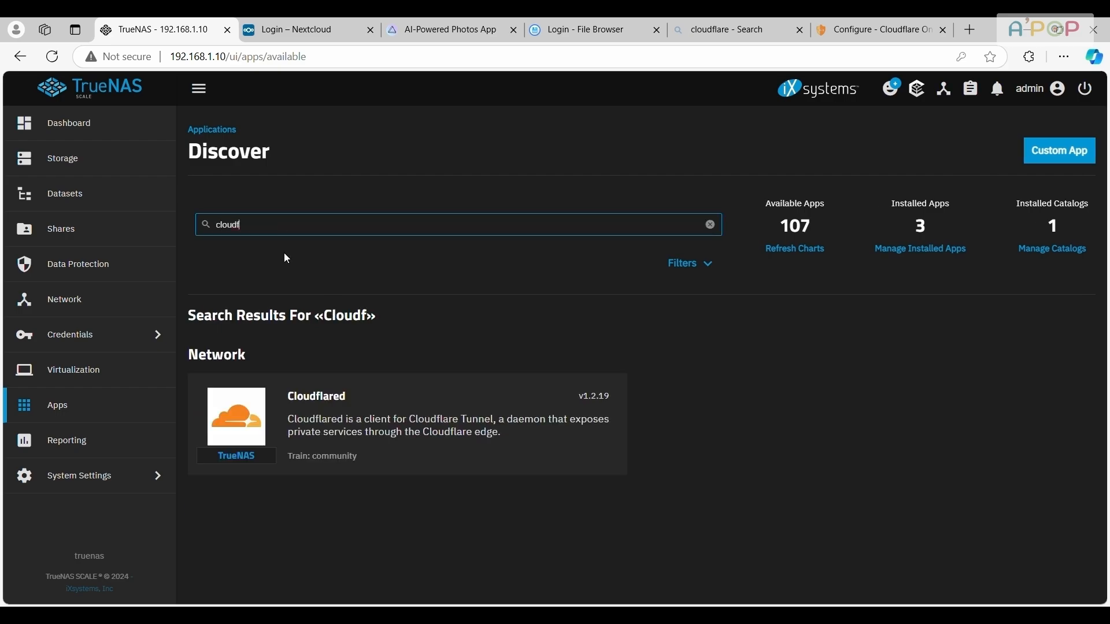
pyautogui.click(386, 413)
pyautogui.click(261, 332)
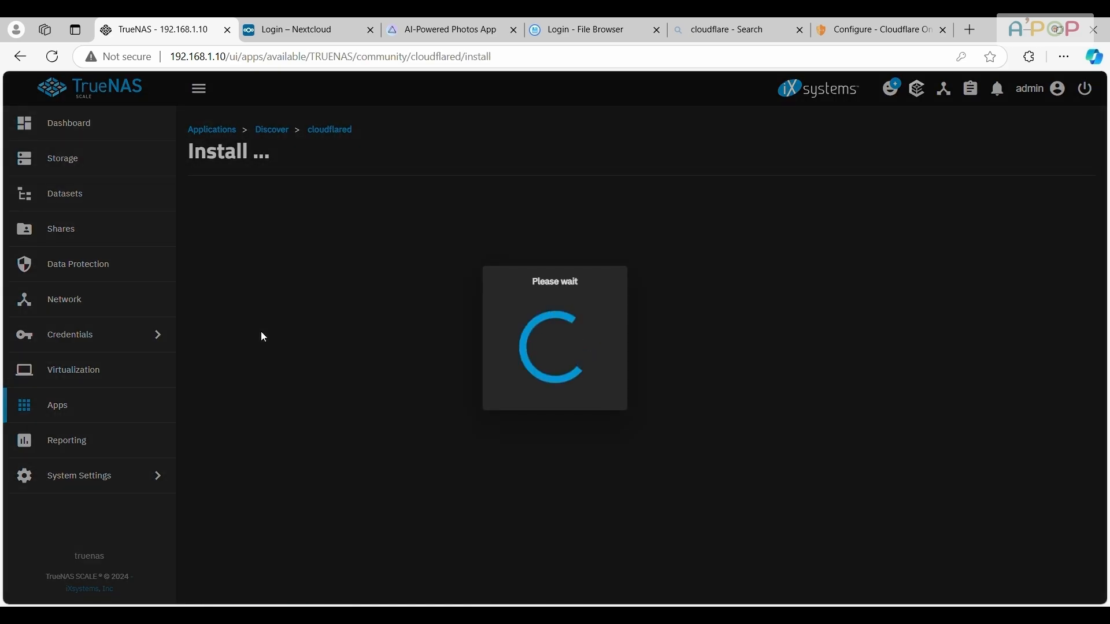
# Paste the tunnel token into the Cloudflared configuration and install the app with the other settings at their defaults
pyautogui.scroll(-1, 436, 331)
pyautogui.click(323, 421)
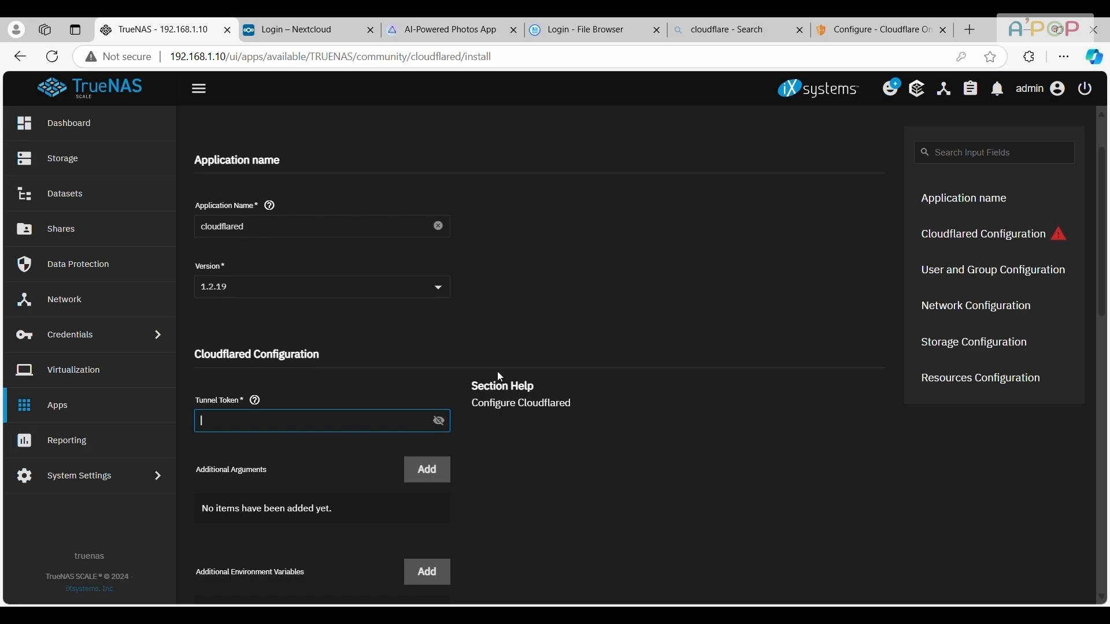
pyautogui.hotkey('ctrl', 'v')
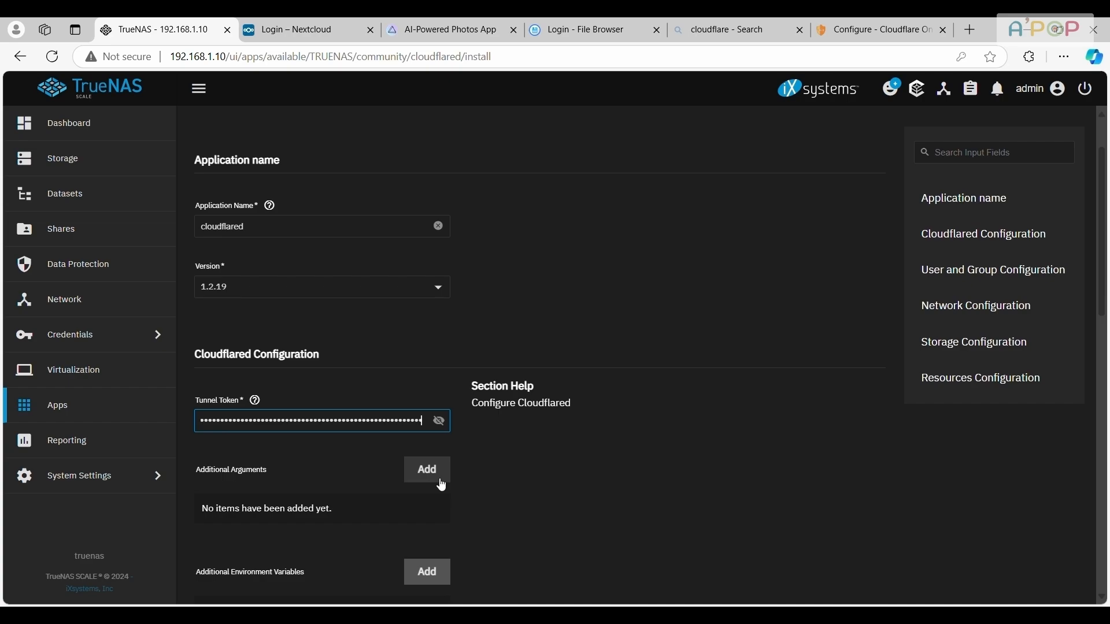
pyautogui.scroll(-11, 501, 366)
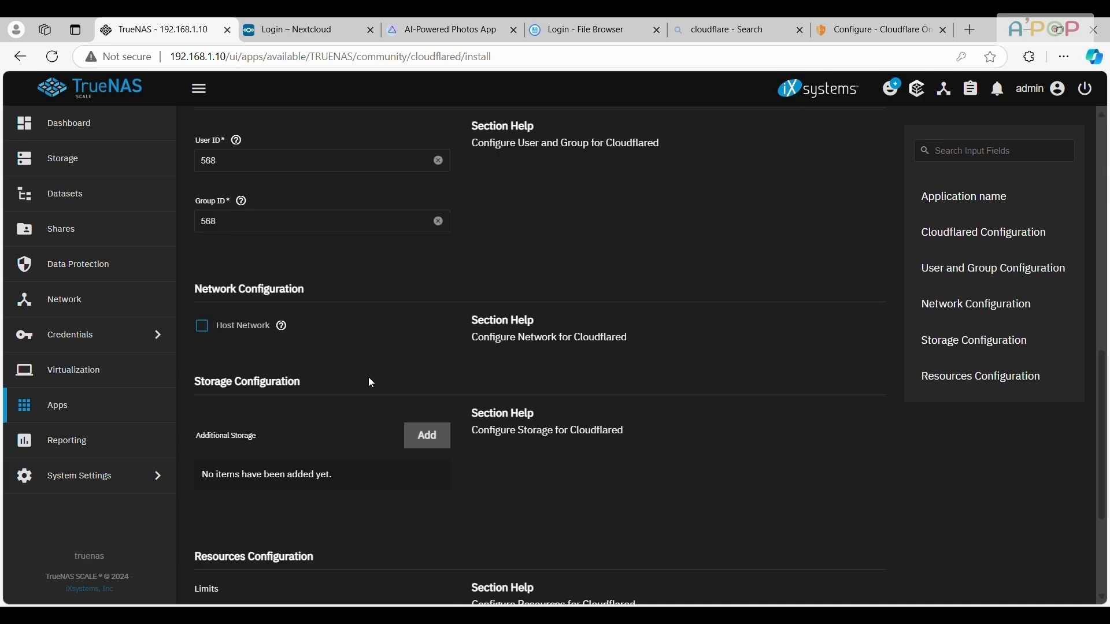
pyautogui.scroll(-2, 341, 393)
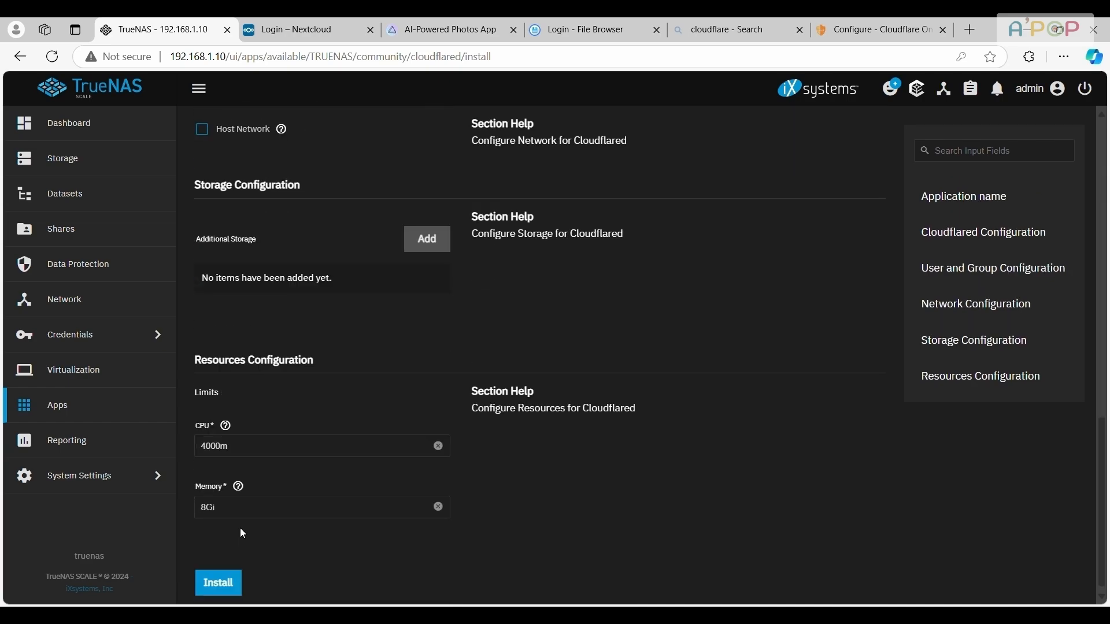
pyautogui.click(230, 585)
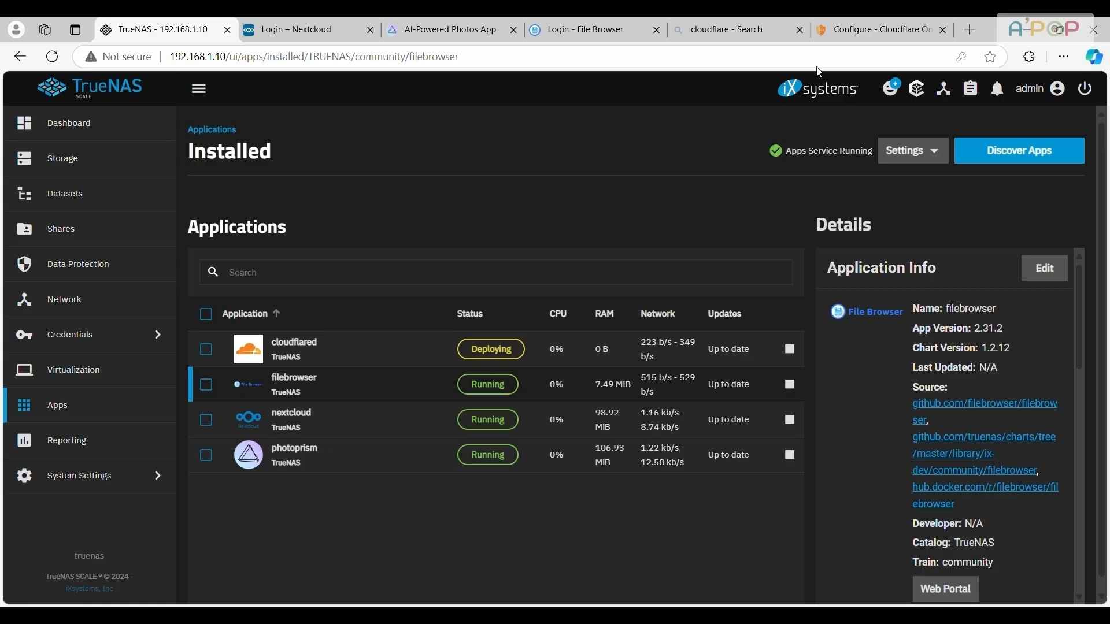
# Back in Cloudflare, add public hostname nextcloud.outfitkhazana.com to tunnel APOP, pointing to HTTP 192.168.1.10:9001, and save the tunnel
pyautogui.click(846, 23)
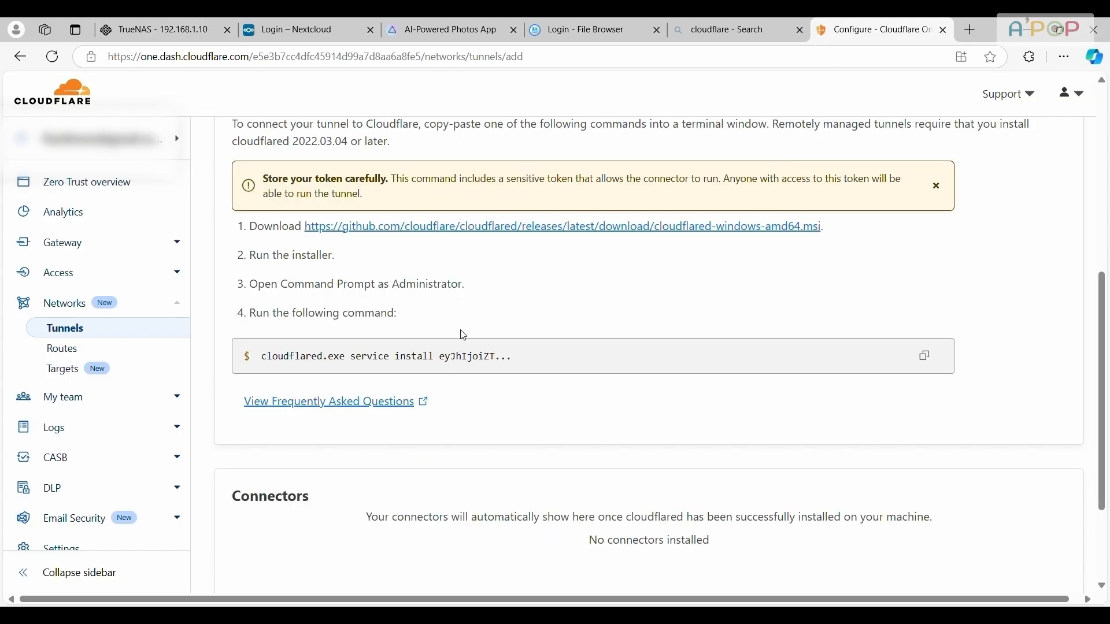
pyautogui.scroll(-3, 460, 361)
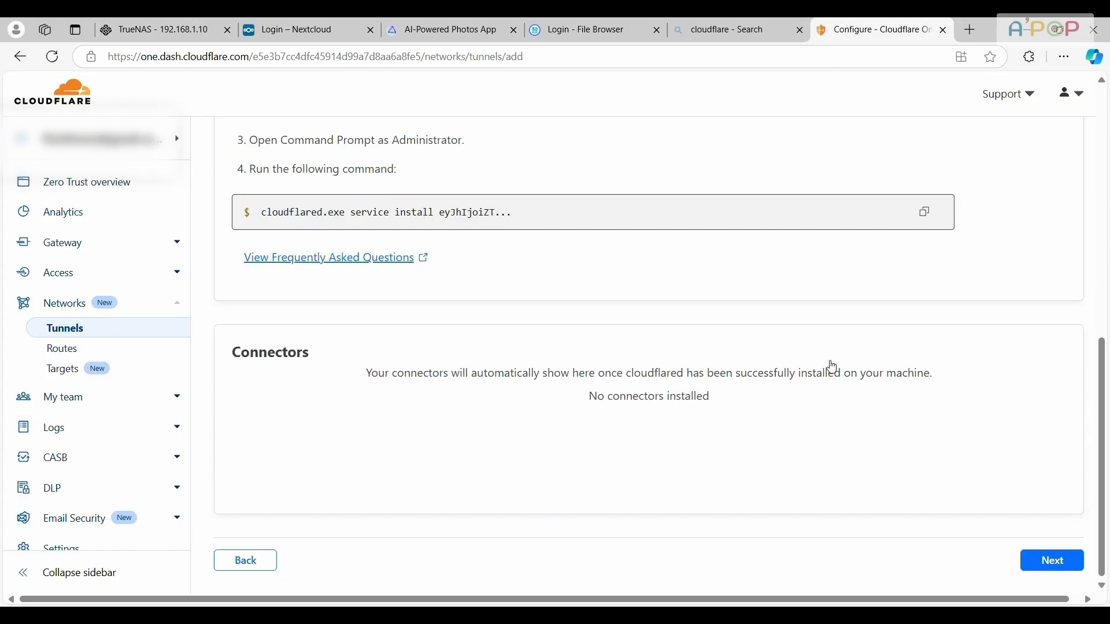
pyautogui.click(1045, 560)
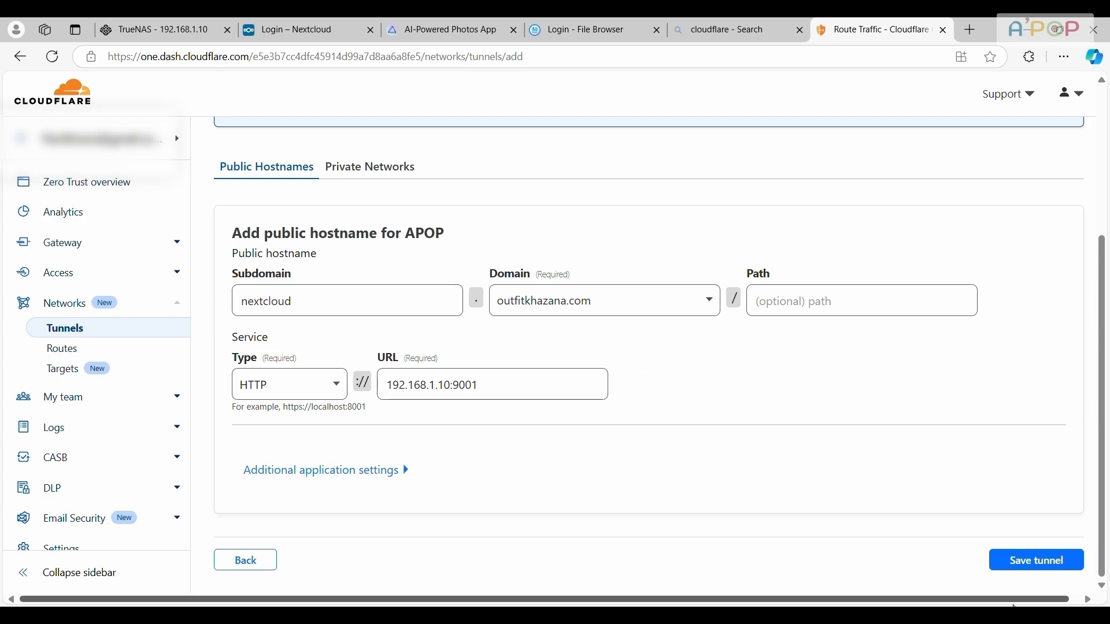
pyautogui.click(1022, 559)
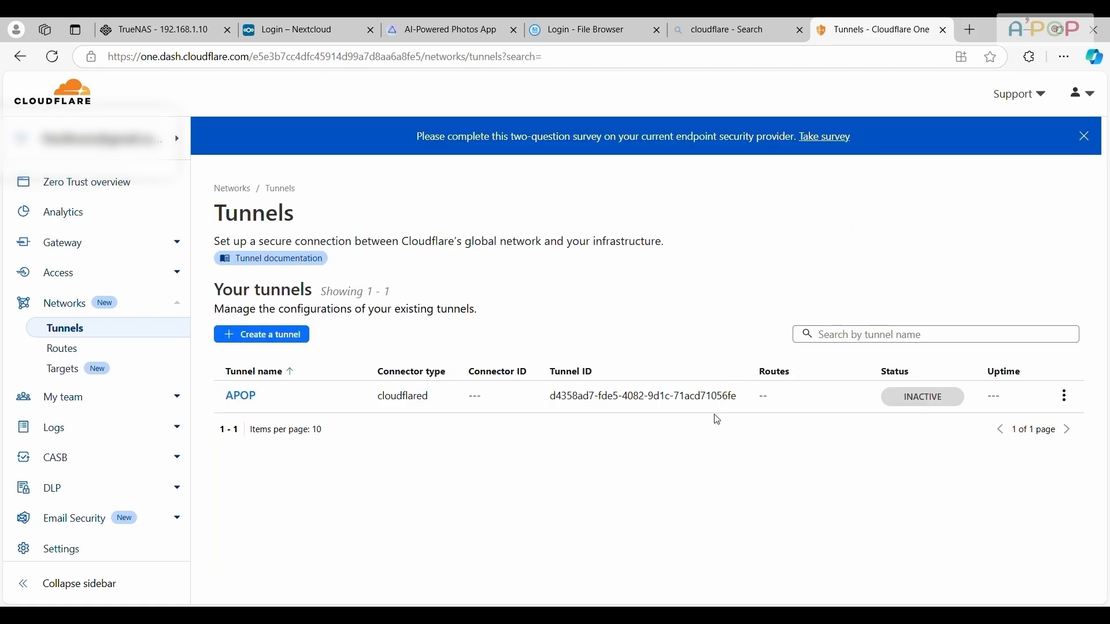
pyautogui.moveTo(904, 400)
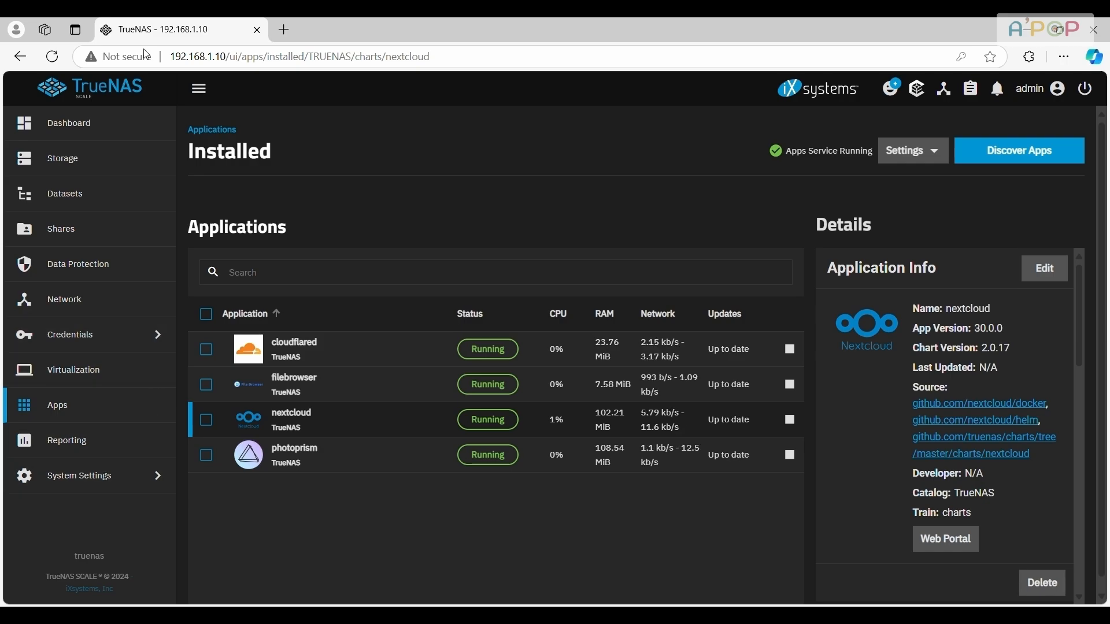
# Load nextcloud.outfitkhazana.com in a new browser tab to test remote access, and read the page that opens
pyautogui.click(284, 29)
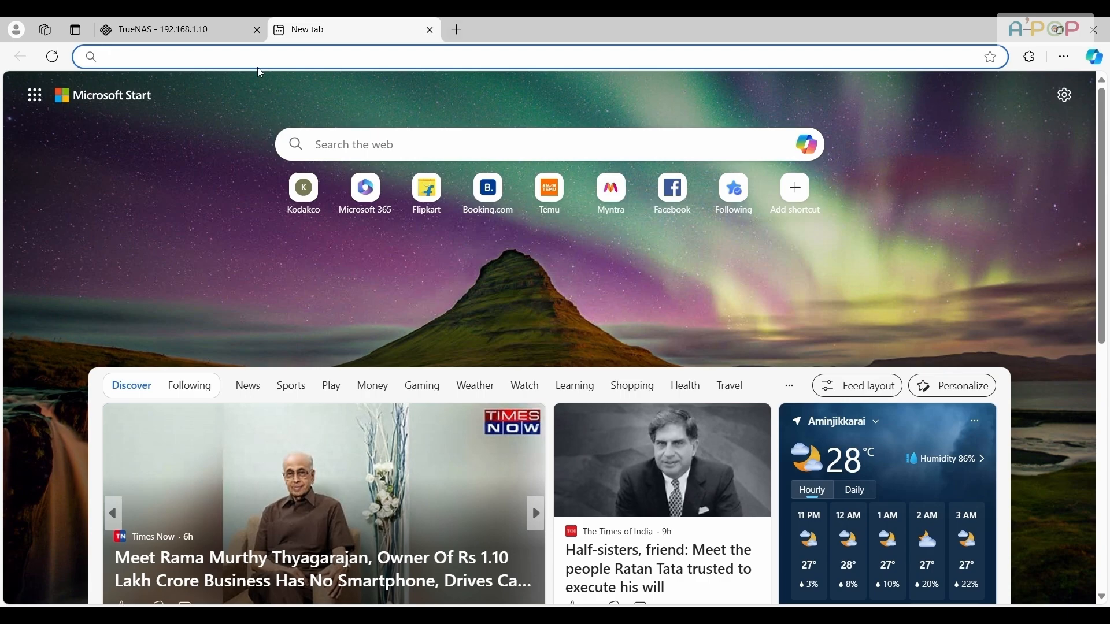
pyautogui.write('nextcloud.outfitkha')
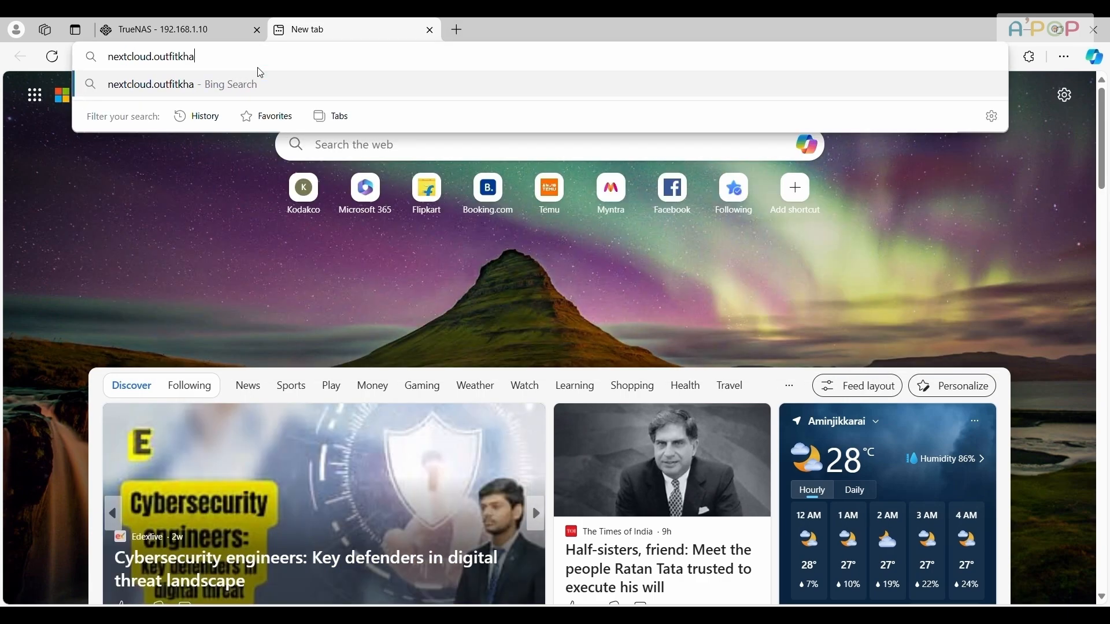
pyautogui.write('zana.com')
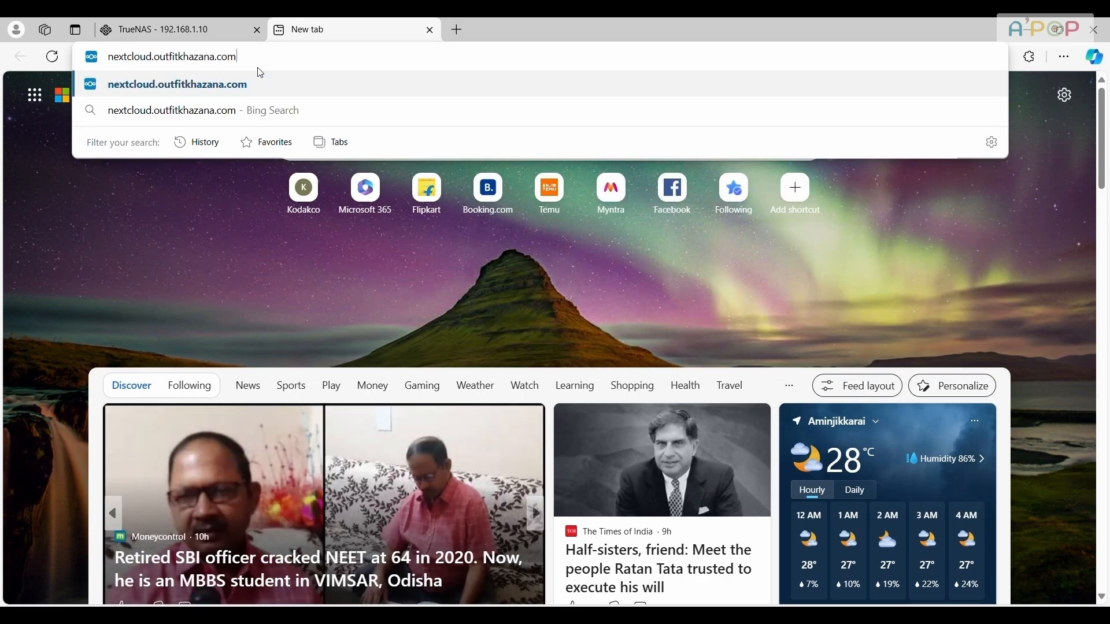
pyautogui.press('Return')
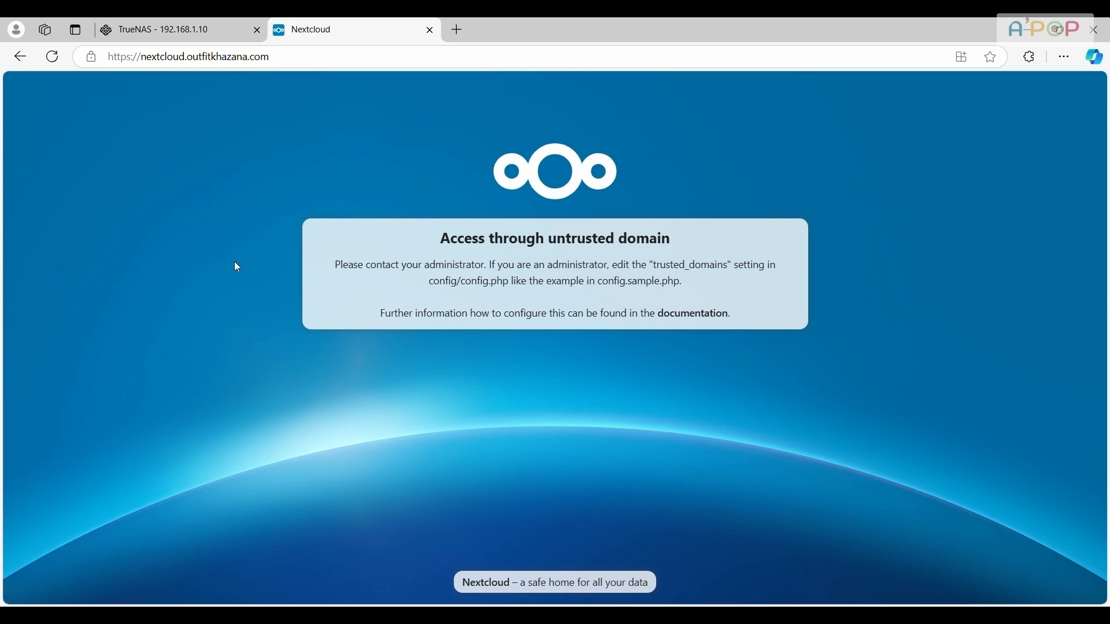
pyautogui.moveTo(346, 245); pyautogui.dragTo(673, 238)
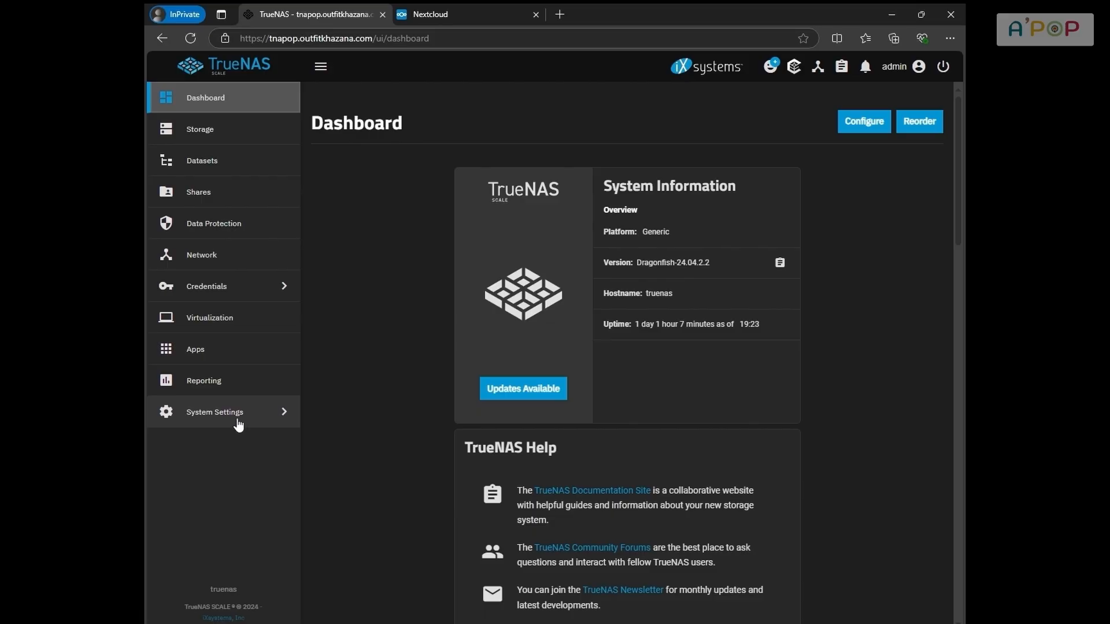
# In TrueNAS, open the system shell and switch to root with sudo su, entering the admin password
pyautogui.click(237, 421)
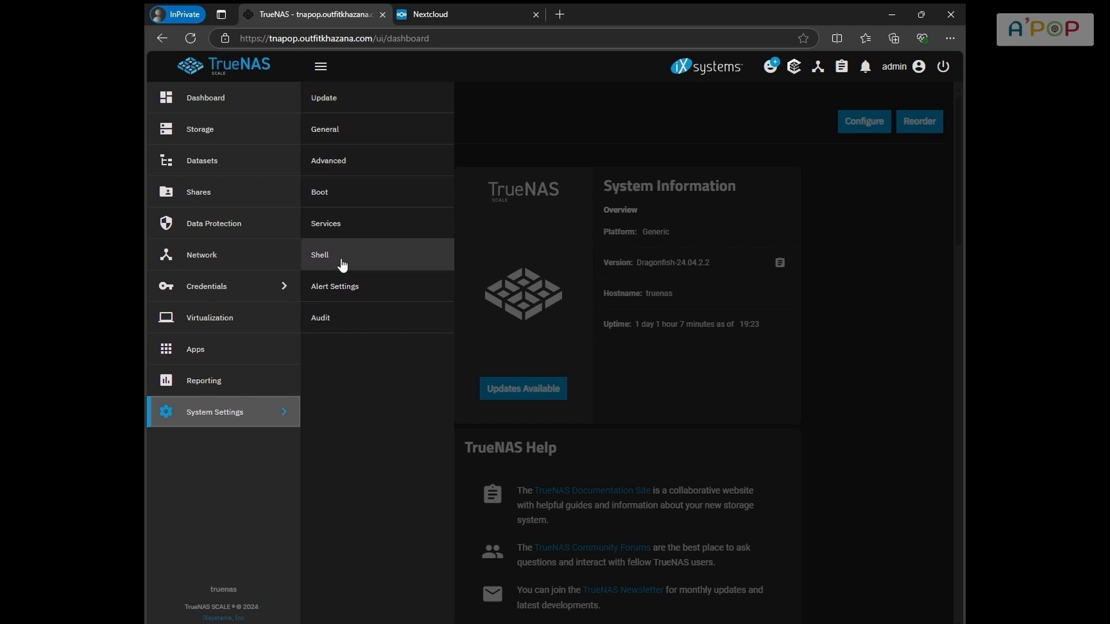
pyautogui.click(343, 264)
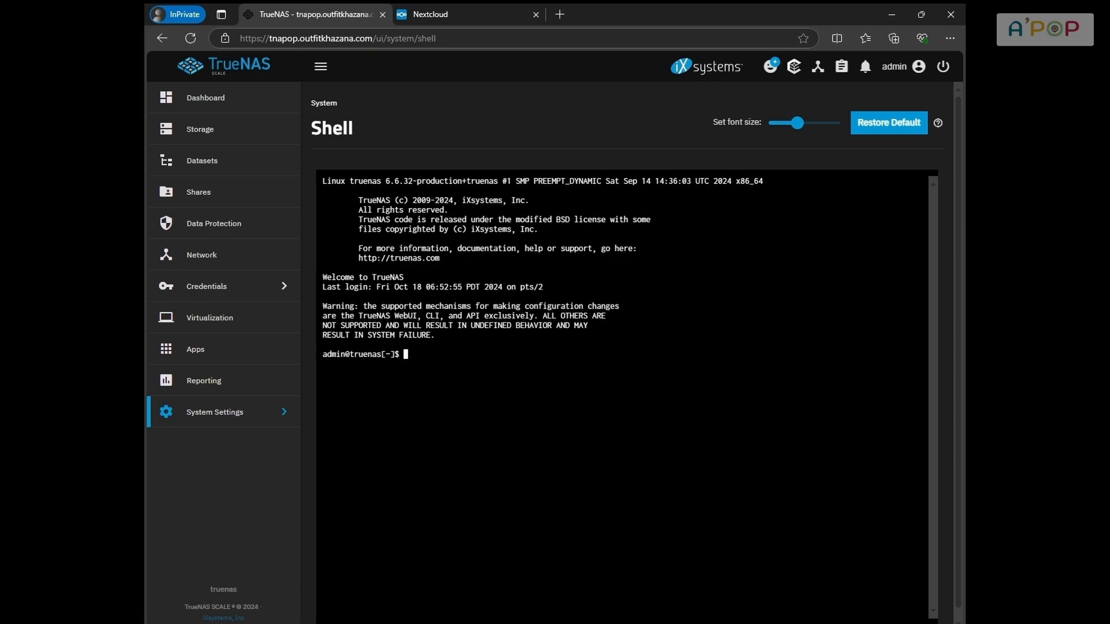
pyautogui.write('sudo su')
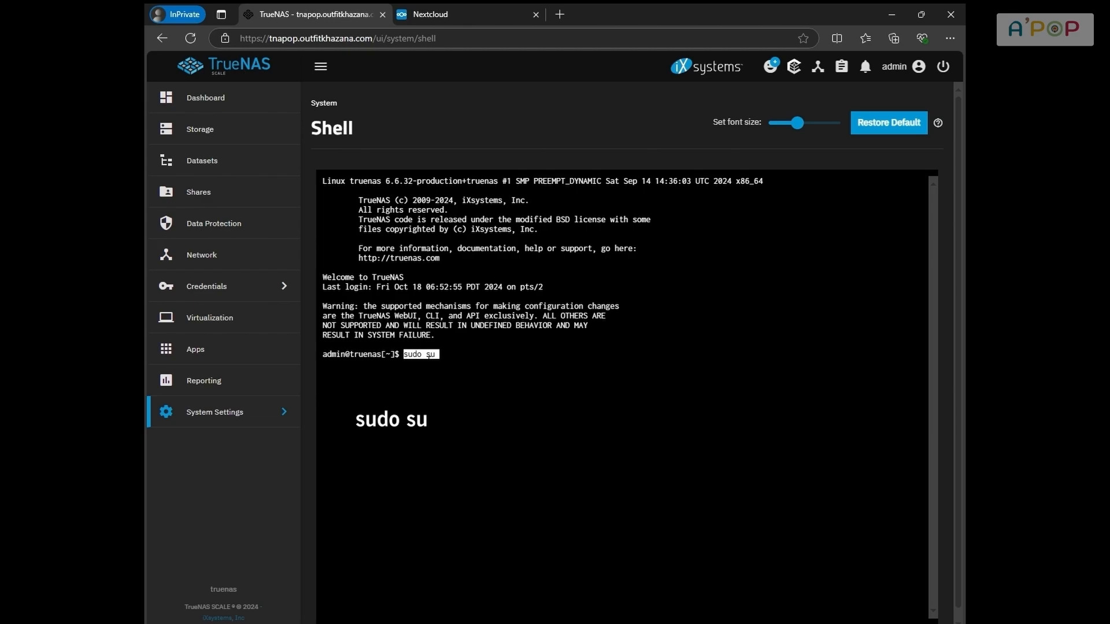
pyautogui.press('Return')
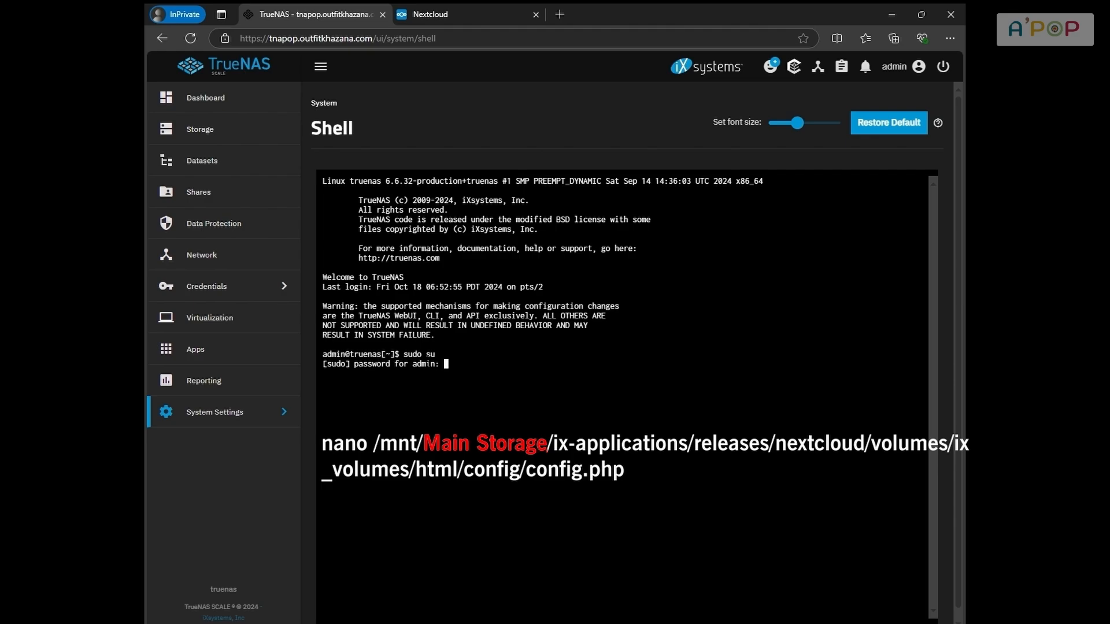
pyautogui.press('Return')
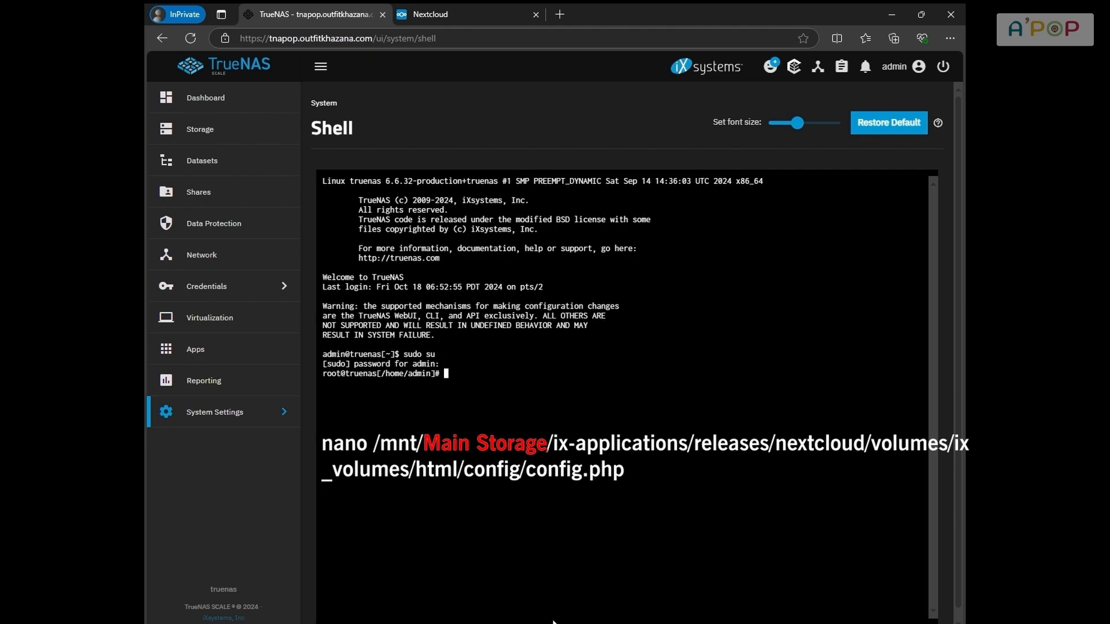
# Paste the command nano /mnt/main storage/ix-applications/releases/nextcloud/volumes/ix_volumes/html/config/config.php, remove the stray characters before it, and run it
pyautogui.click(554, 623)
pyautogui.hotkey('alt', 'Tab')
pyautogui.write('nano /mnt/main storage/ix-applications/releases/nextcloud/volumes/ix_volumes/html/config/config.php')
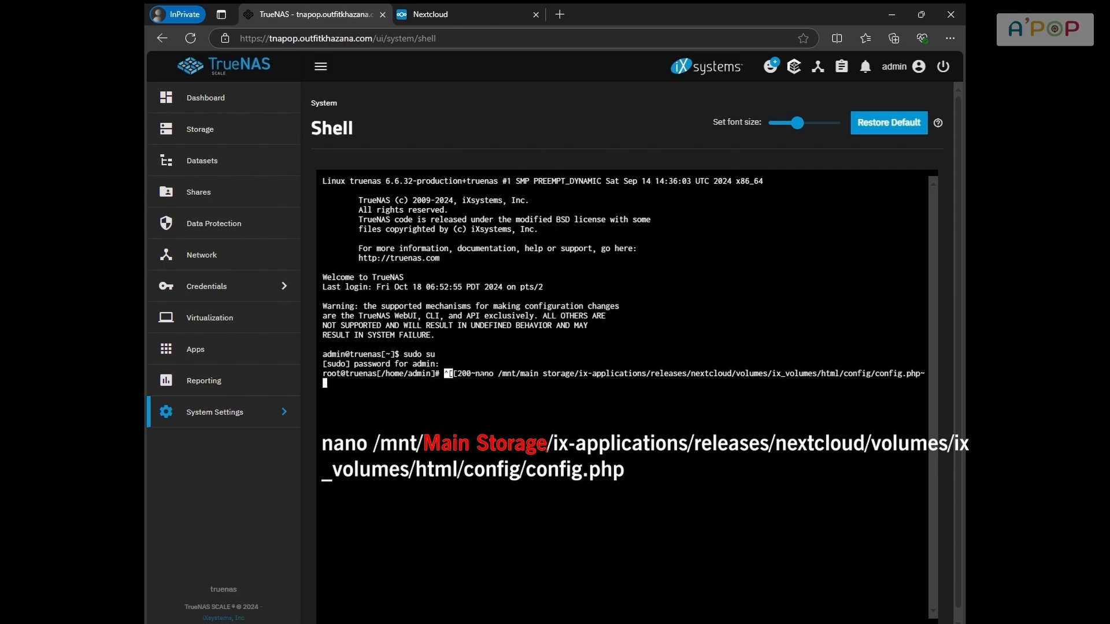
pyautogui.press('Left')
pyautogui.press('Left')
pyautogui.press('Left')
pyautogui.press('Left')
pyautogui.press('Left')
pyautogui.press('Left')
pyautogui.press('Left')
pyautogui.press('Left')
pyautogui.press('Left')
pyautogui.press('Left')
pyautogui.press('Left')
pyautogui.press('Left')
pyautogui.press('Left')
pyautogui.press('Left')
pyautogui.press('Left')
pyautogui.press('Left')
pyautogui.press('Left')
pyautogui.press('Left')
pyautogui.press('Left')
pyautogui.press('Left')
pyautogui.press('Left')
pyautogui.press('Left')
pyautogui.press('Left')
pyautogui.press('Left')
pyautogui.press('Left')
pyautogui.press('Left')
pyautogui.press('Left')
pyautogui.press('Left')
pyautogui.press('Left')
pyautogui.press('Left')
pyautogui.press('Left')
pyautogui.press('Left')
pyautogui.press('Left')
pyautogui.press('Left')
pyautogui.press('Left')
pyautogui.press('Left')
pyautogui.press('Left')
pyautogui.press('Left')
pyautogui.press('Left')
pyautogui.press('Left')
pyautogui.press('Left')
pyautogui.press('Left')
pyautogui.press('Left')
pyautogui.press('Left')
pyautogui.press('Left')
pyautogui.press('Left')
pyautogui.press('Left')
pyautogui.press('Left')
pyautogui.press('Left')
pyautogui.press('Left')
pyautogui.press('Left')
pyautogui.press('Left')
pyautogui.press('Left')
pyautogui.press('Left')
pyautogui.press('Left')
pyautogui.press('BackSpace')
pyautogui.press('BackSpace')
pyautogui.press('BackSpace')
pyautogui.press('BackSpace')
pyautogui.press('BackSpace')
pyautogui.press('BackSpace')
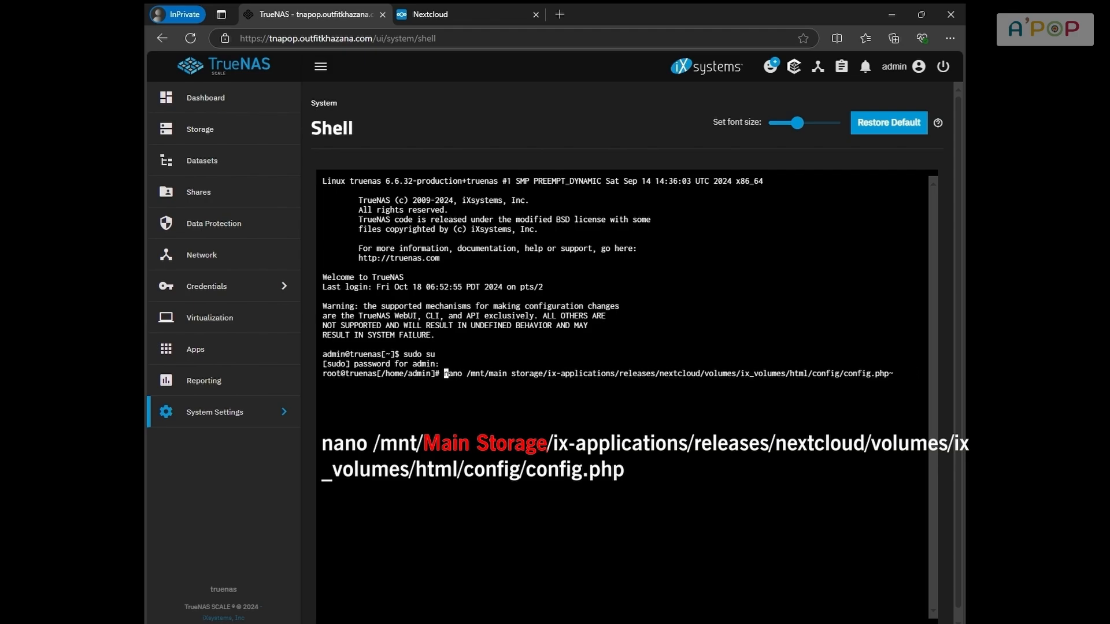
pyautogui.press('Return')
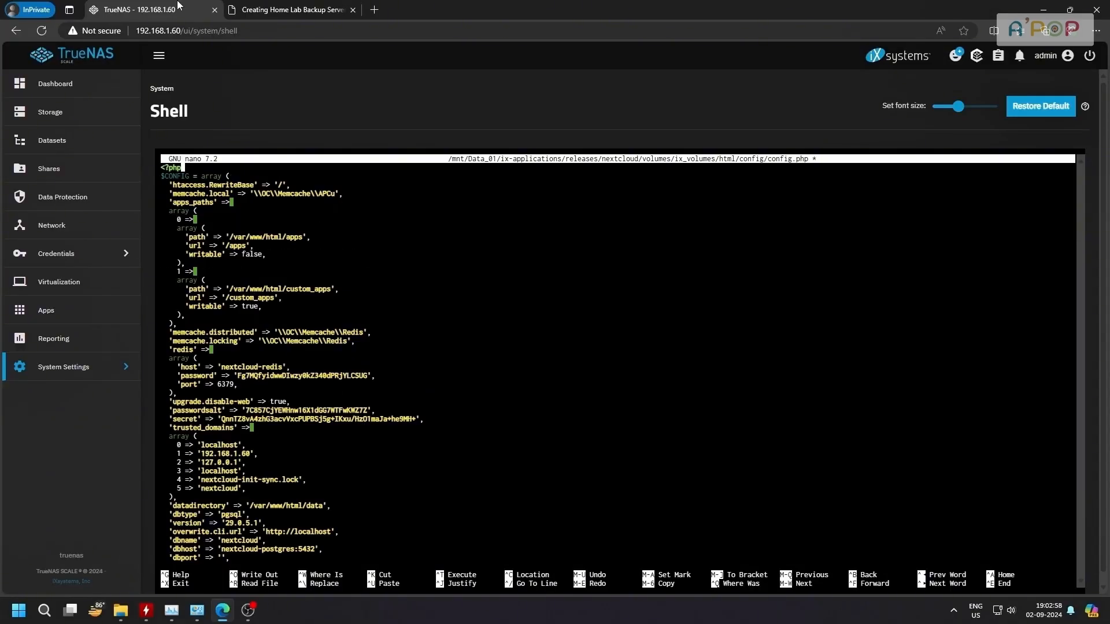
# In config.php's trusted_domains array, add a line below the 'nextcloud' entry and start entry 6 with => and an opening quote
pyautogui.press('Down')
pyautogui.press('Down')
pyautogui.press('Down')
pyautogui.press('Down')
pyautogui.press('Down')
pyautogui.press('Down')
pyautogui.press('Down')
pyautogui.press('Down')
pyautogui.press('Down')
pyautogui.press('Down')
pyautogui.press('Down')
pyautogui.press('Down')
pyautogui.press('Down')
pyautogui.press('Down')
pyautogui.press('Down')
pyautogui.press('Down')
pyautogui.press('Down')
pyautogui.press('Down')
pyautogui.press('Down')
pyautogui.press('Down')
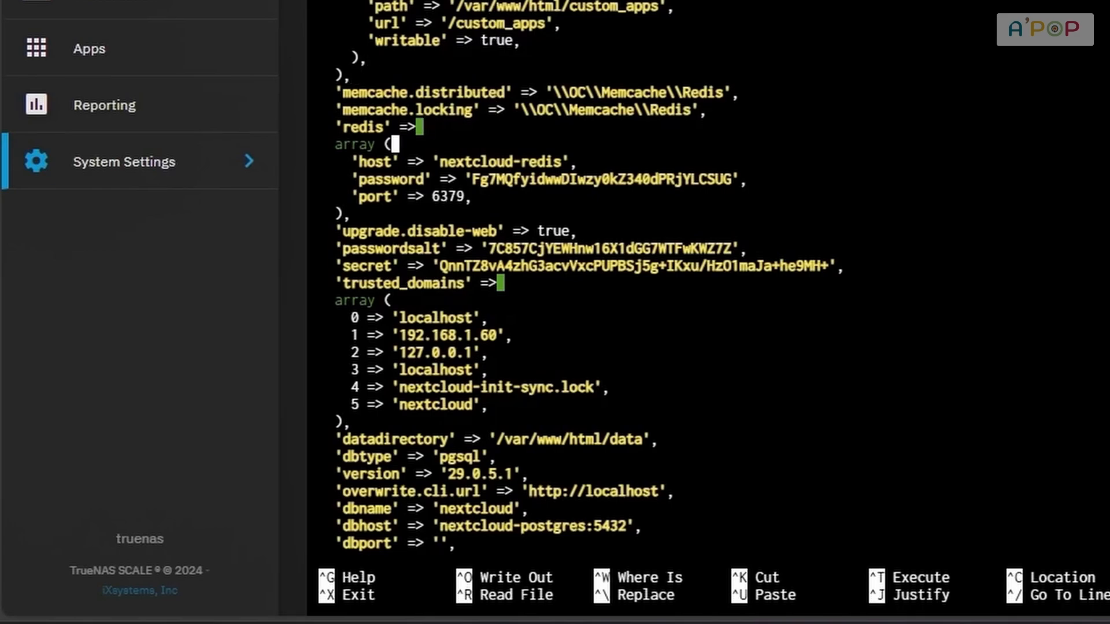
pyautogui.press('Down')
pyautogui.press('Down')
pyautogui.press('Down')
pyautogui.press('Down')
pyautogui.press('Down')
pyautogui.press('Down')
pyautogui.press('Down')
pyautogui.press('Down')
pyautogui.press('Left')
pyautogui.press('Left')
pyautogui.press('Left')
pyautogui.press('Left')
pyautogui.press('Left')
pyautogui.press('Left')
pyautogui.press('Left')
pyautogui.press('Left')
pyautogui.press('Left')
pyautogui.press('Left')
pyautogui.press('Left')
pyautogui.press('Left')
pyautogui.press('Left')
pyautogui.press('Left')
pyautogui.press('Left')
pyautogui.press('Left')
pyautogui.press('Left')
pyautogui.press('Left')
pyautogui.hotkey('shift', 'Right')
pyautogui.hotkey('shift', 'Right')
pyautogui.hotkey('shift', 'Right')
pyautogui.hotkey('shift', 'Right')
pyautogui.hotkey('shift', 'Right')
pyautogui.hotkey('shift', 'Right')
pyautogui.hotkey('shift', 'Right')
pyautogui.hotkey('shift', 'Right')
pyautogui.hotkey('shift', 'Right')
pyautogui.hotkey('shift', 'Right')
pyautogui.hotkey('shift', 'Right')
pyautogui.hotkey('shift', 'Right')
pyautogui.hotkey('shift', 'Right')
pyautogui.hotkey('shift', 'Right')
pyautogui.hotkey('shift', 'Right')
pyautogui.press('Down')
pyautogui.press('Down')
pyautogui.press('Down')
pyautogui.press('Down')
pyautogui.press('Down')
pyautogui.press('Down')
pyautogui.press('Down')
pyautogui.press('End')
pyautogui.press('Return')
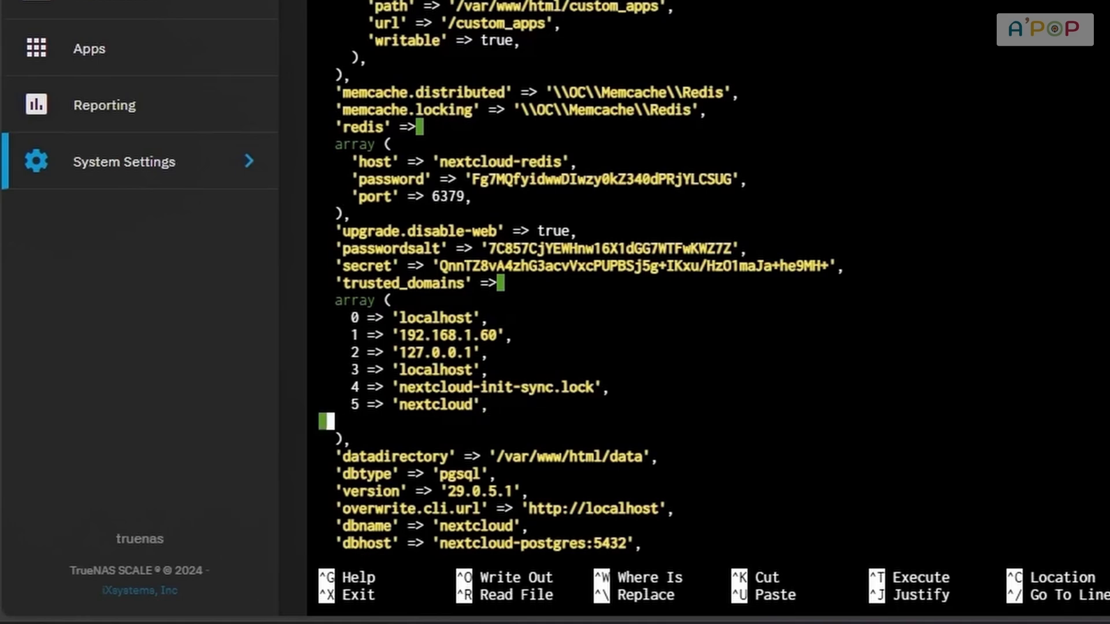
pyautogui.write('6 ')
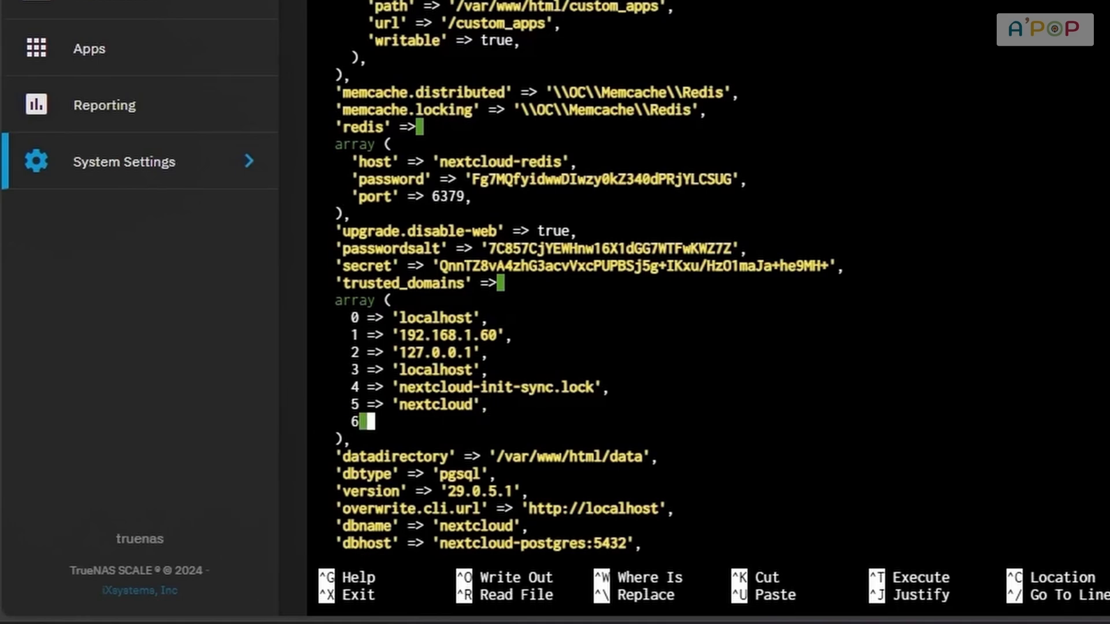
pyautogui.write("=> '")
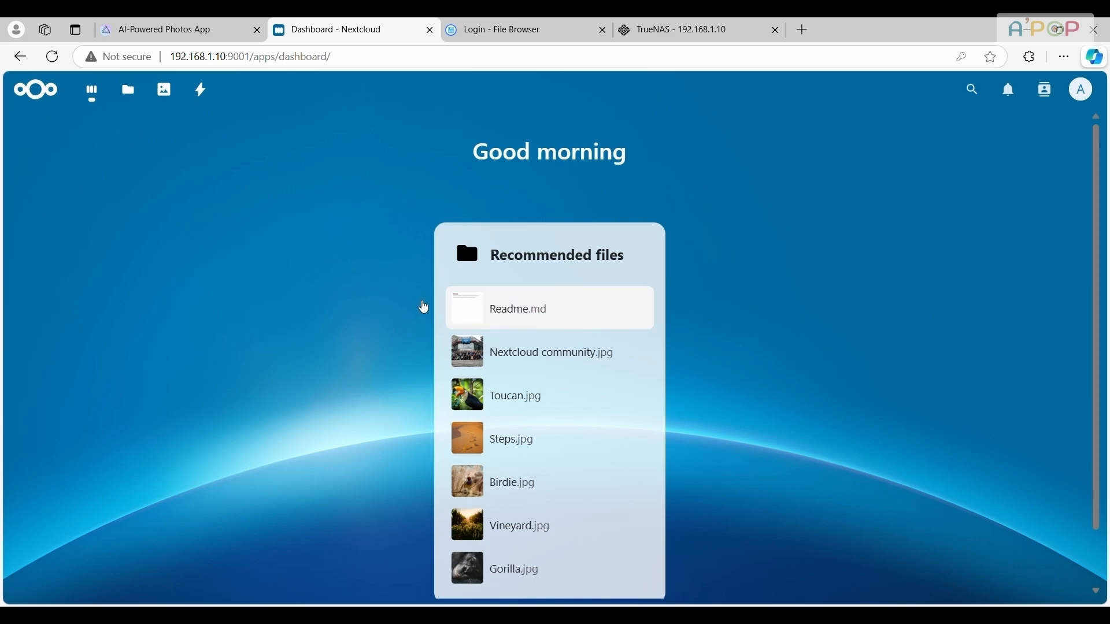
# On the Nextcloud dashboard, examine the widgets offered for customization and close the dialog without changing the selection
pyautogui.scroll(-1, 372, 277)
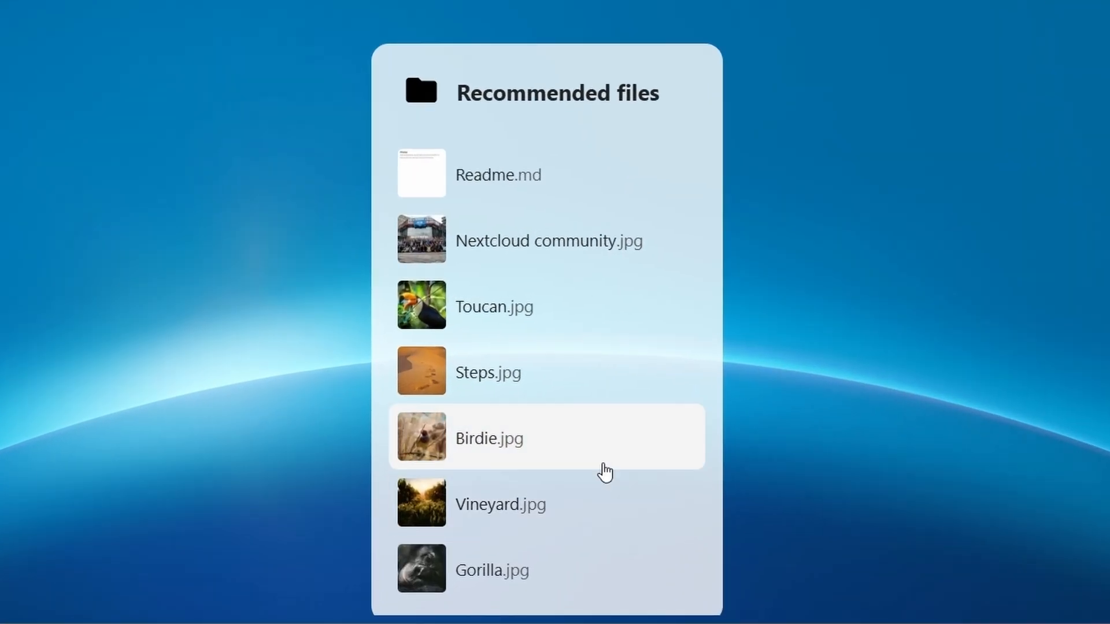
pyautogui.click(525, 576)
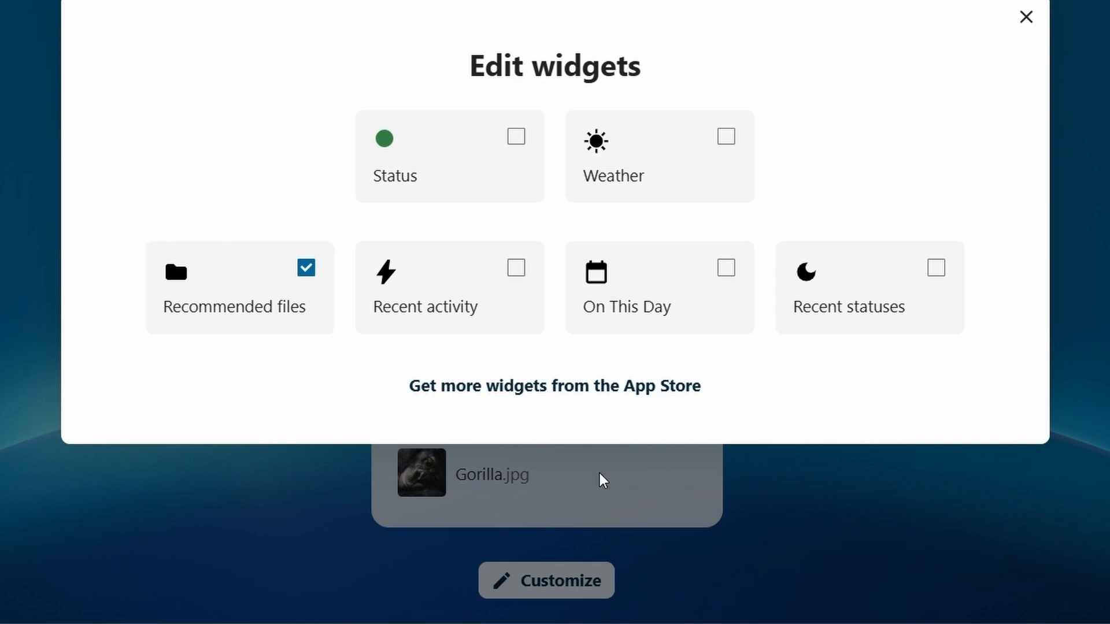
pyautogui.click(1026, 17)
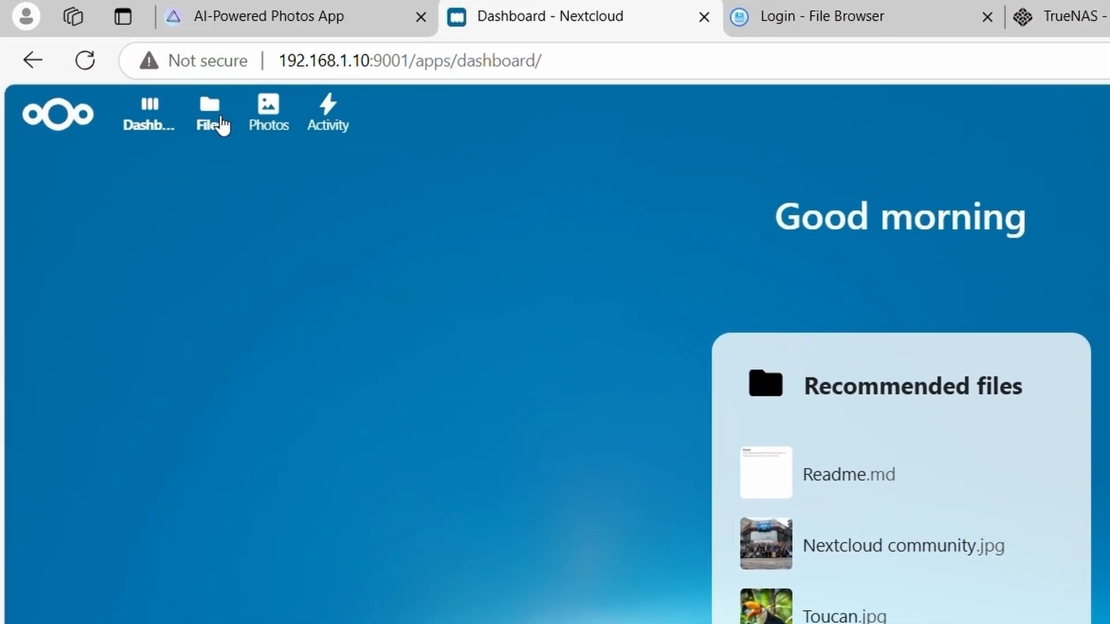
# Create a folder named Mobiles at the top level of Nextcloud Files
pyautogui.click(220, 122)
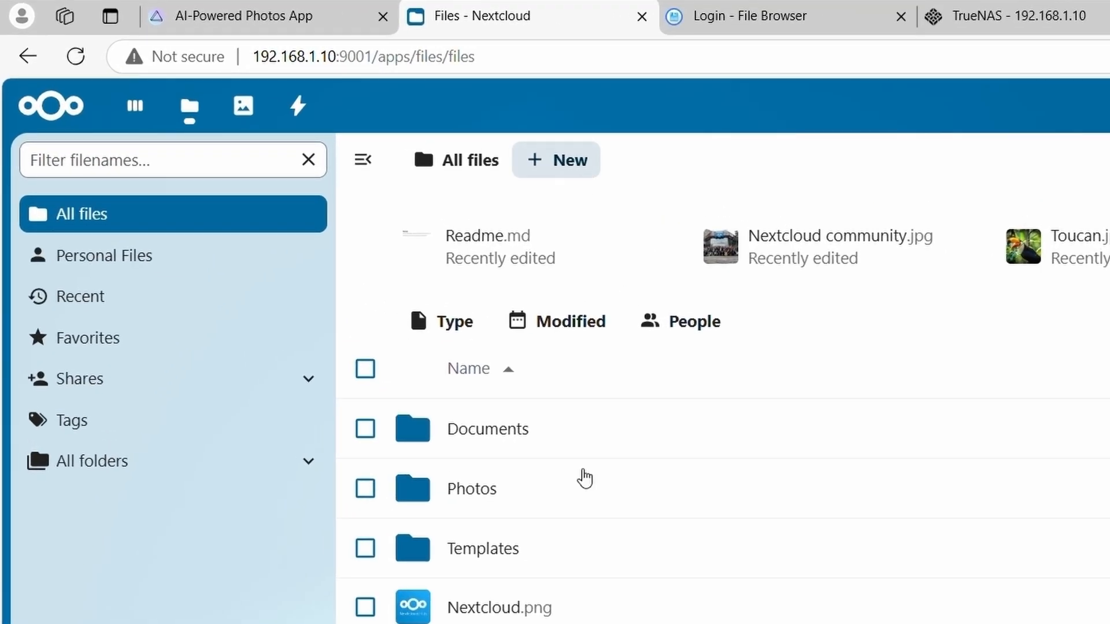
pyautogui.click(555, 161)
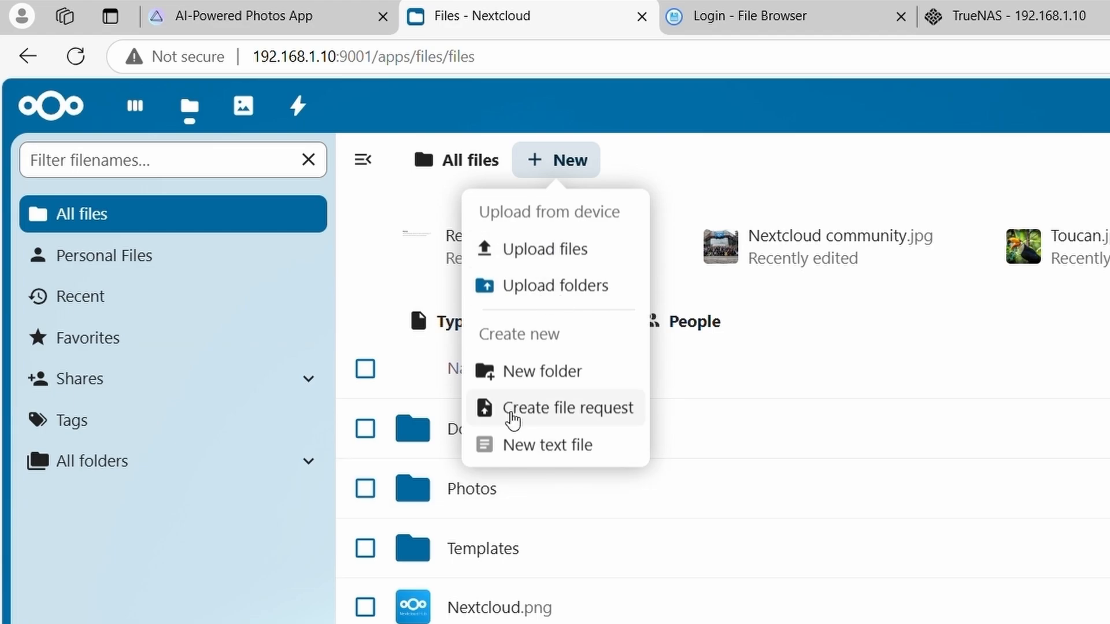
pyautogui.click(537, 371)
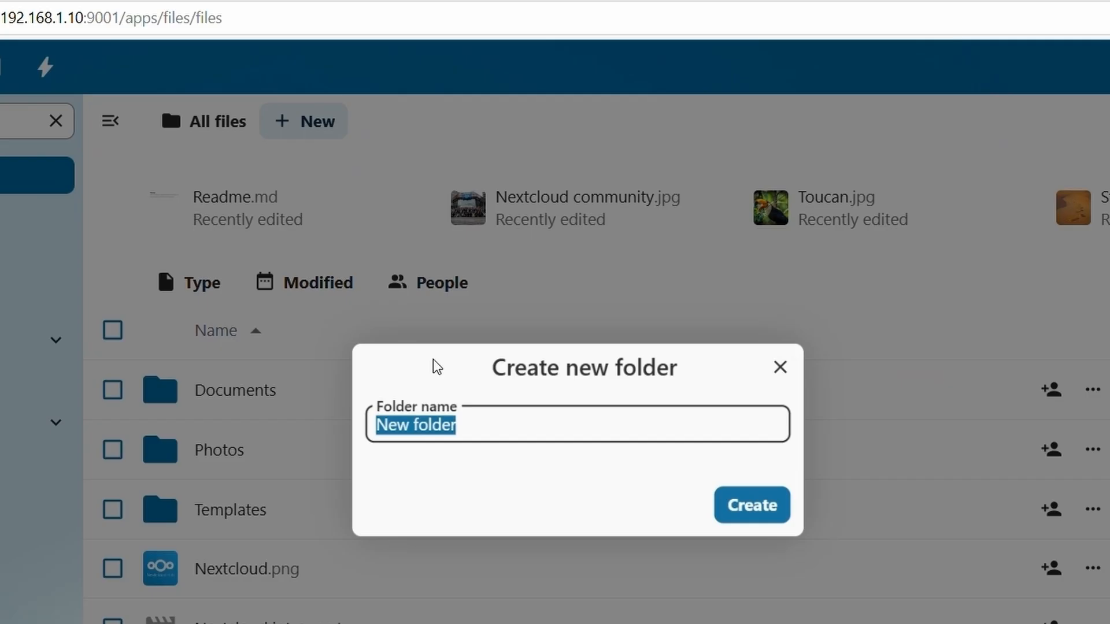
pyautogui.write('Mobiles')
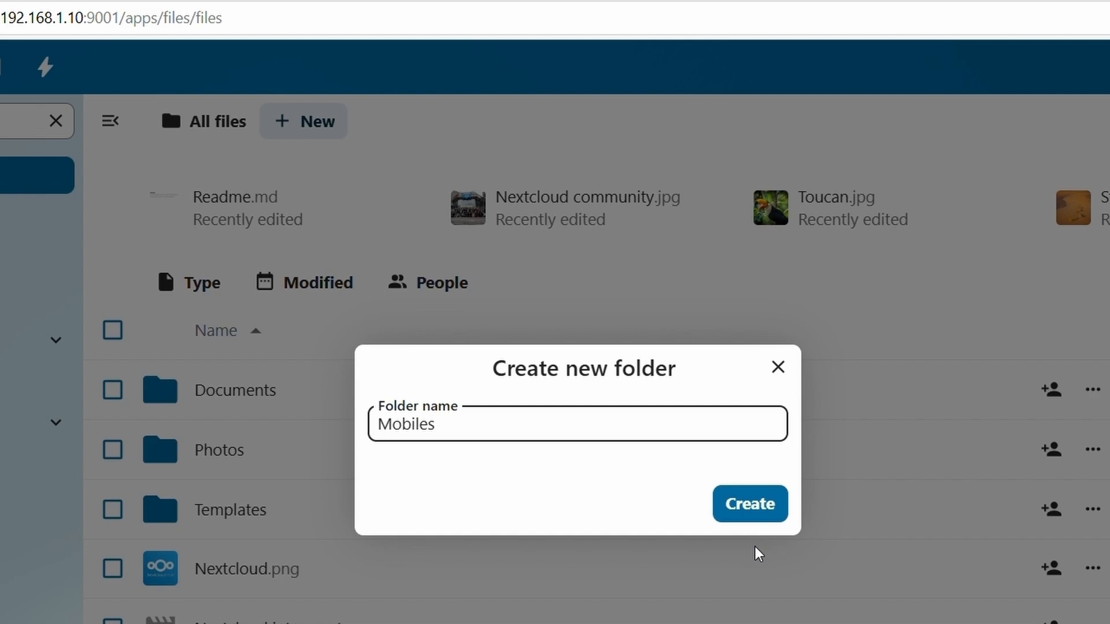
pyautogui.click(750, 504)
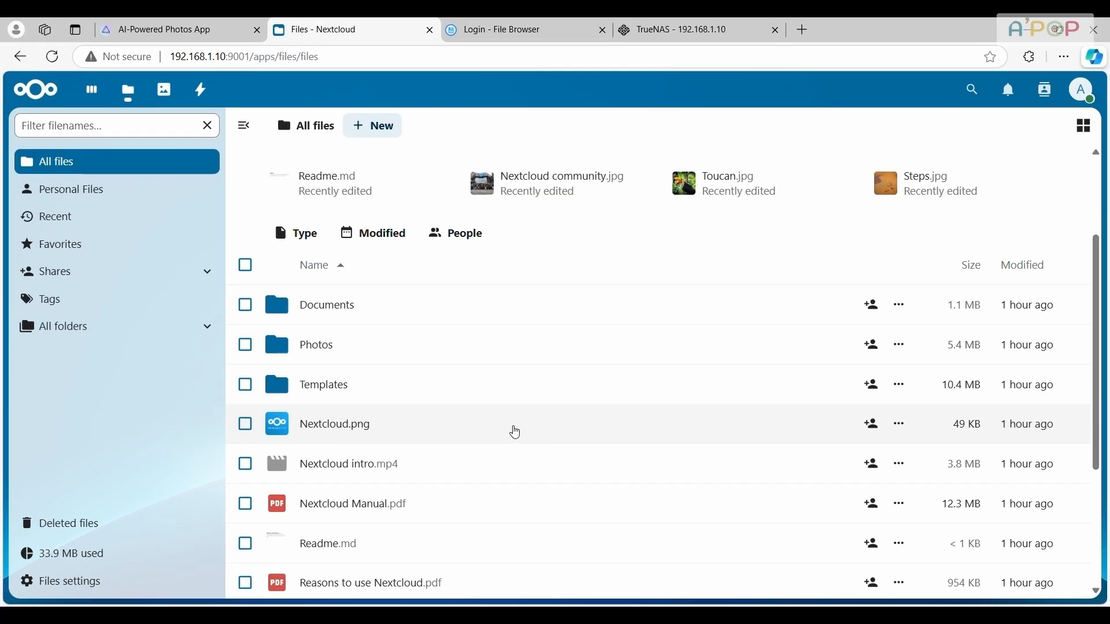
# Create a subfolder named My_file inside the Mobiles folder
pyautogui.click(314, 347)
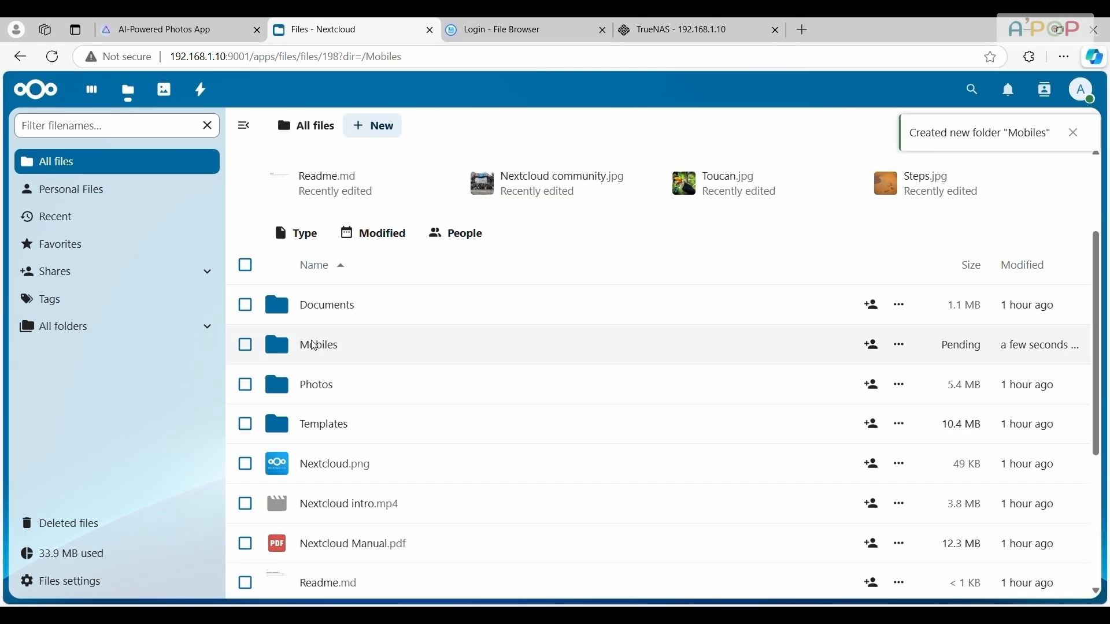
pyautogui.click(479, 126)
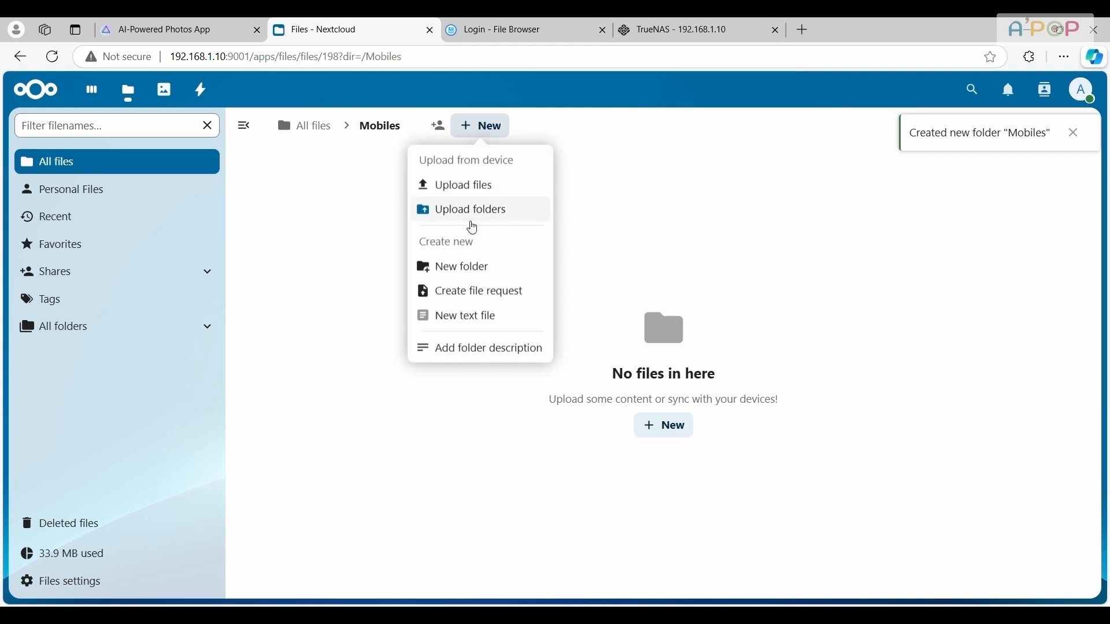
pyautogui.click(439, 268)
pyautogui.write('My_file')
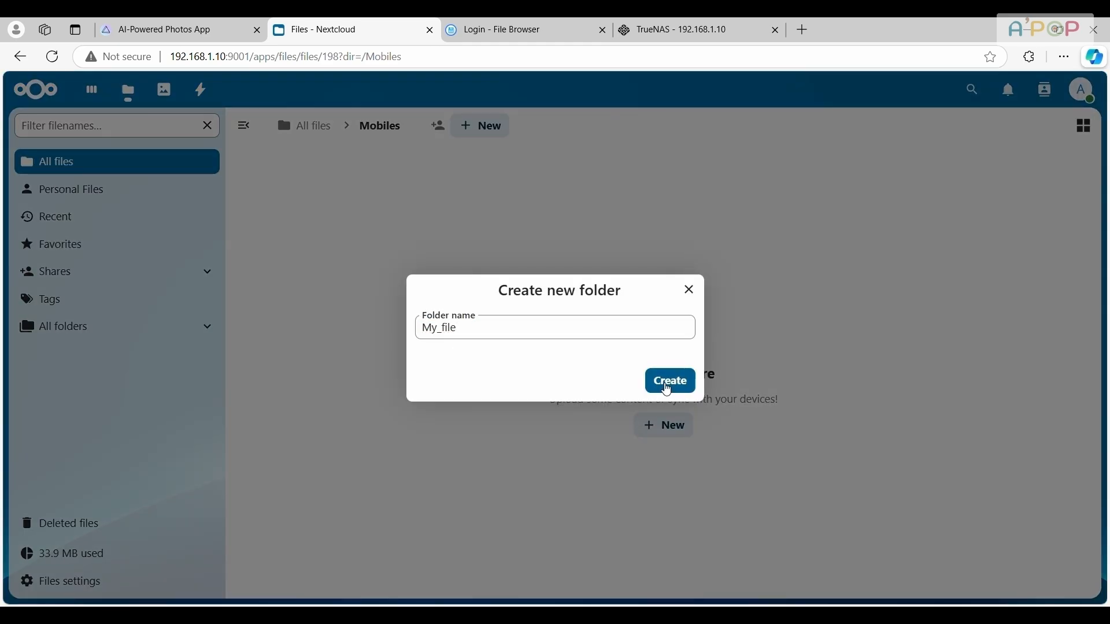
pyautogui.click(663, 386)
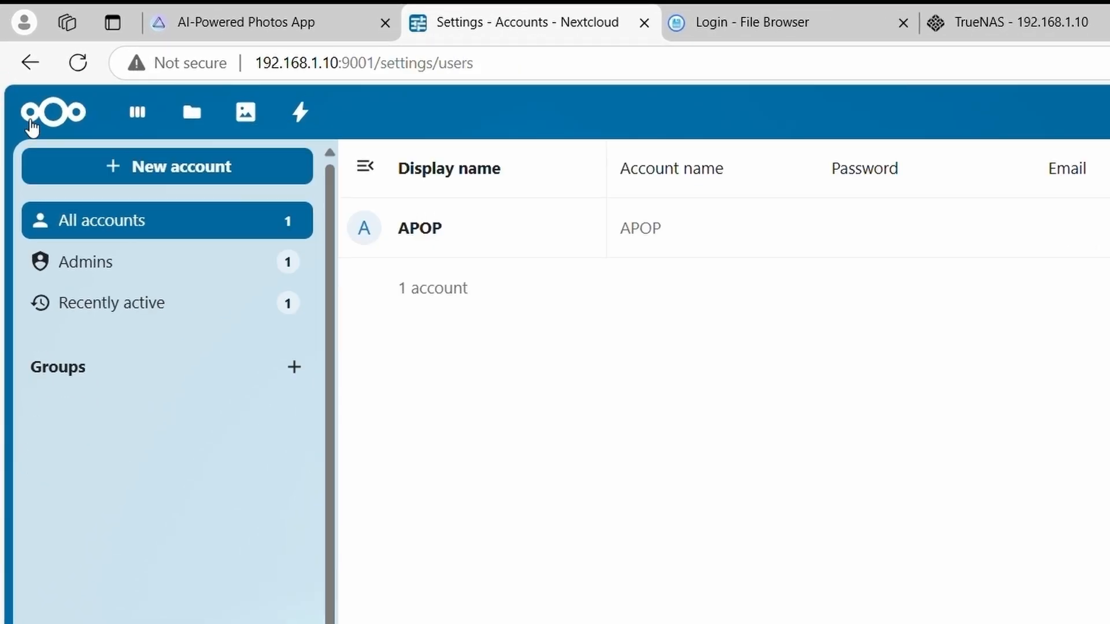
pyautogui.click(31, 123)
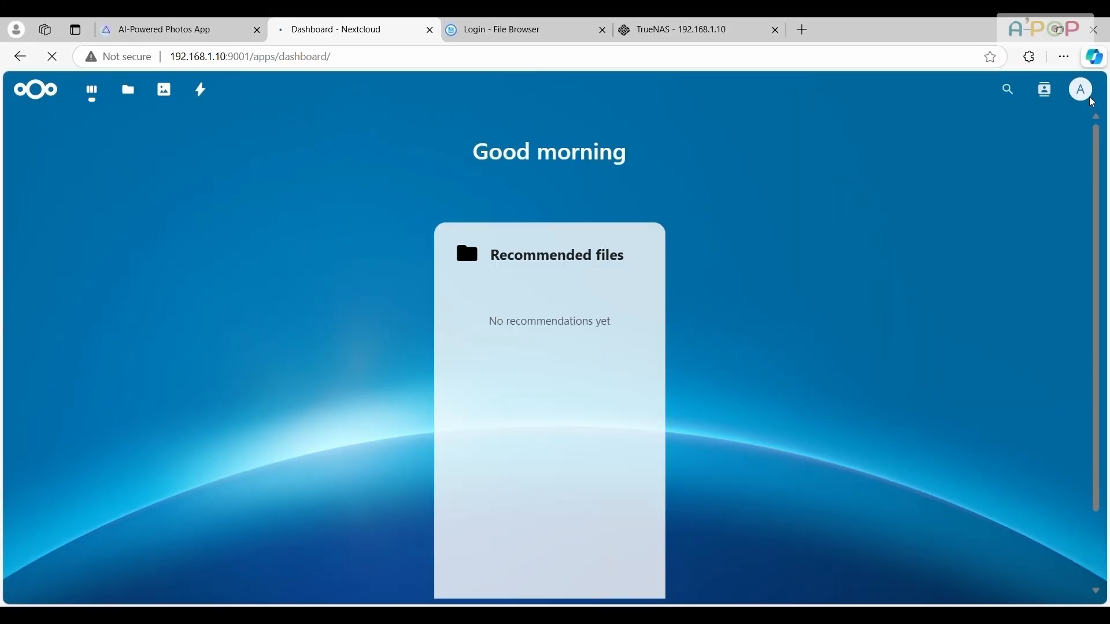
pyautogui.click(1082, 90)
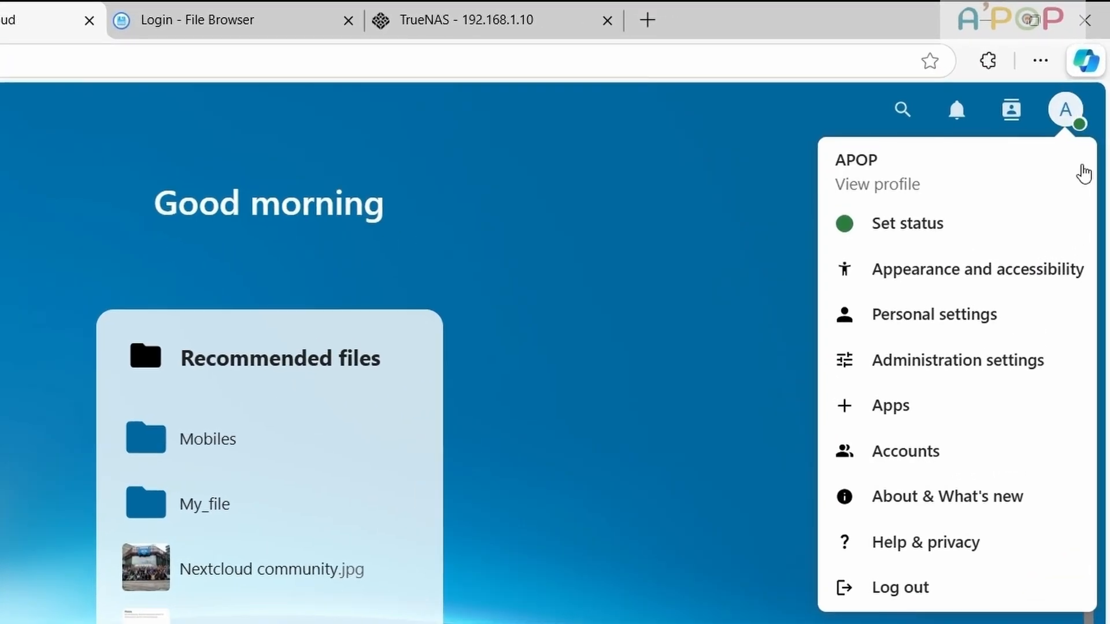
pyautogui.click(905, 453)
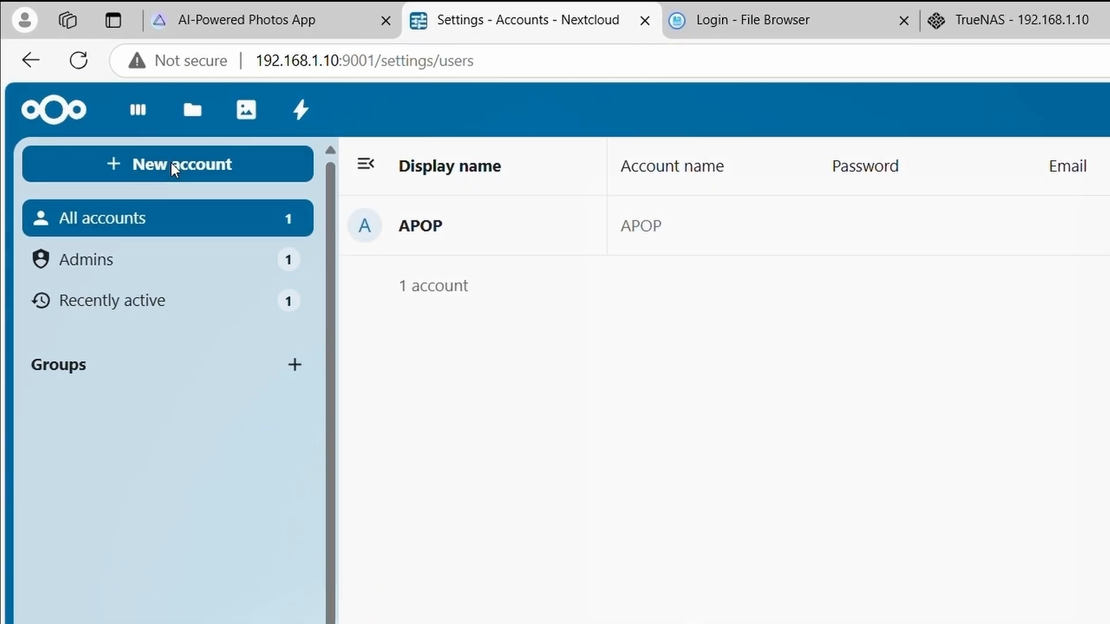
pyautogui.click(176, 165)
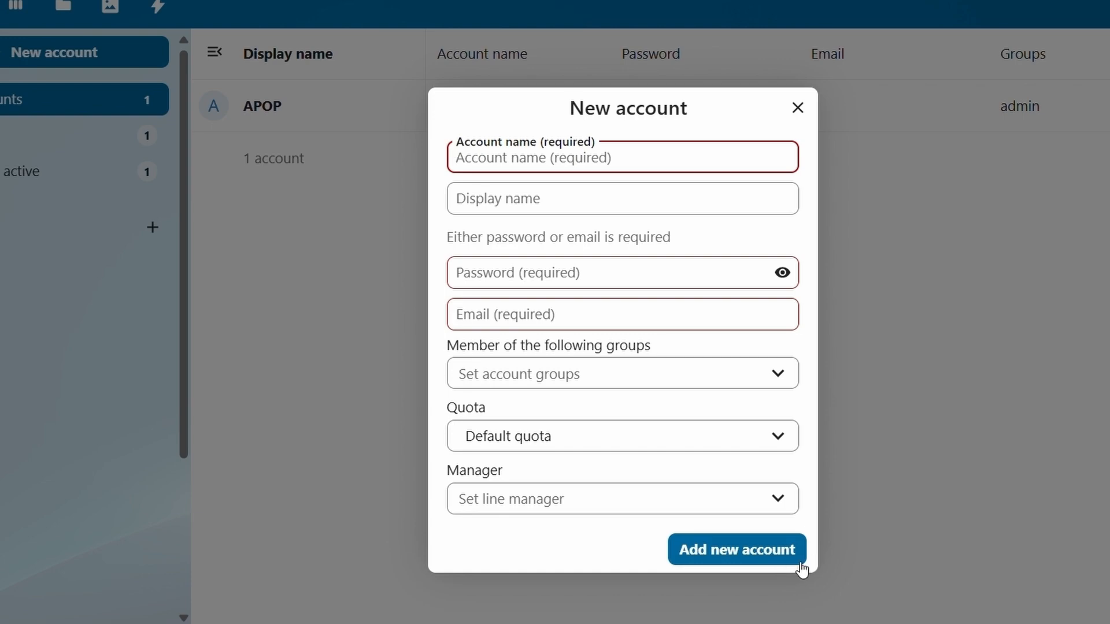
pyautogui.click(719, 555)
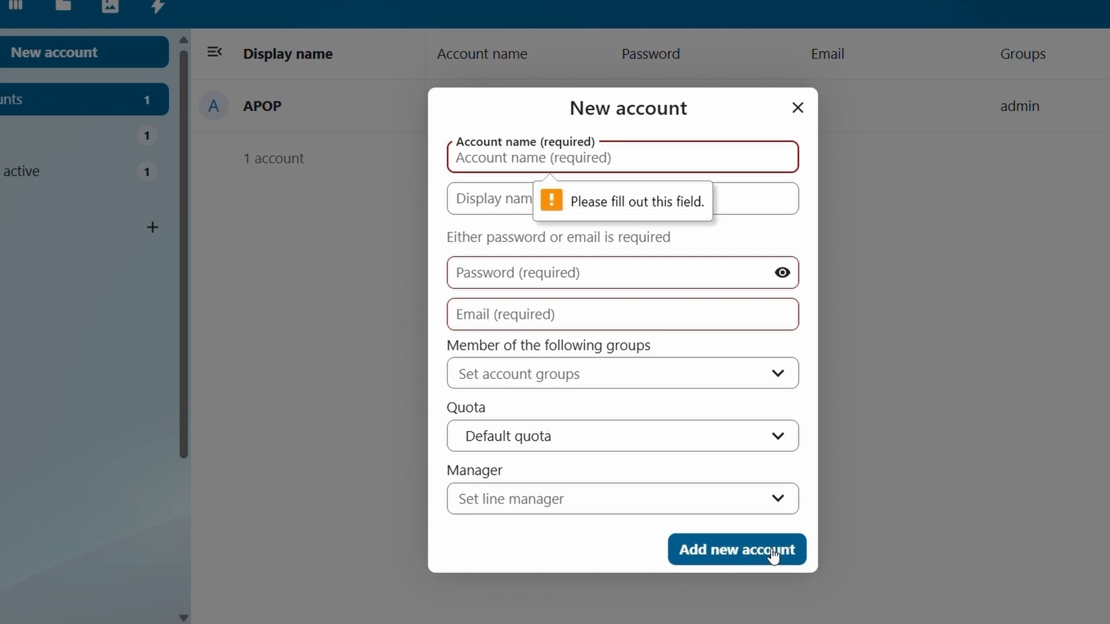
pyautogui.click(798, 107)
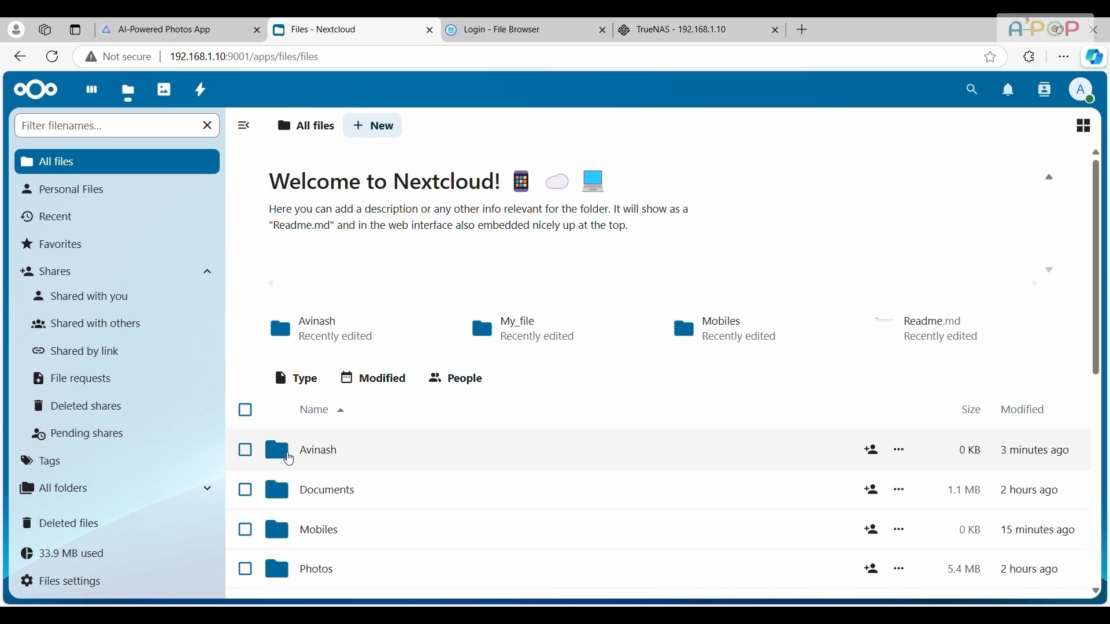
# Create a share link for the first folder in All files, with custom permissions to read, create, edit and delete
pyautogui.click(289, 459)
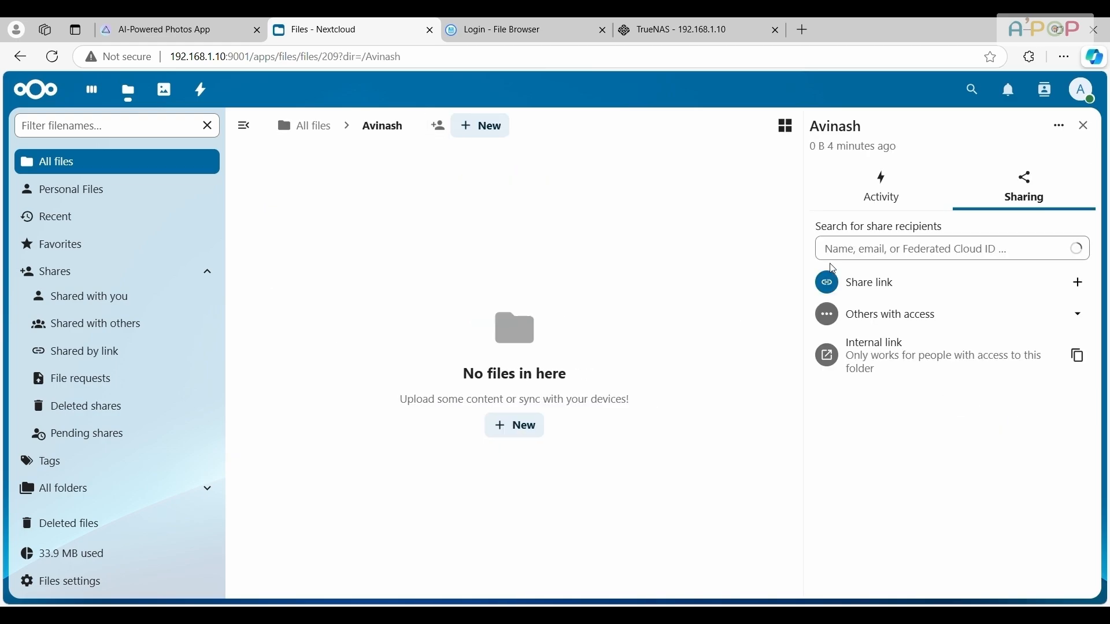
pyautogui.click(1082, 283)
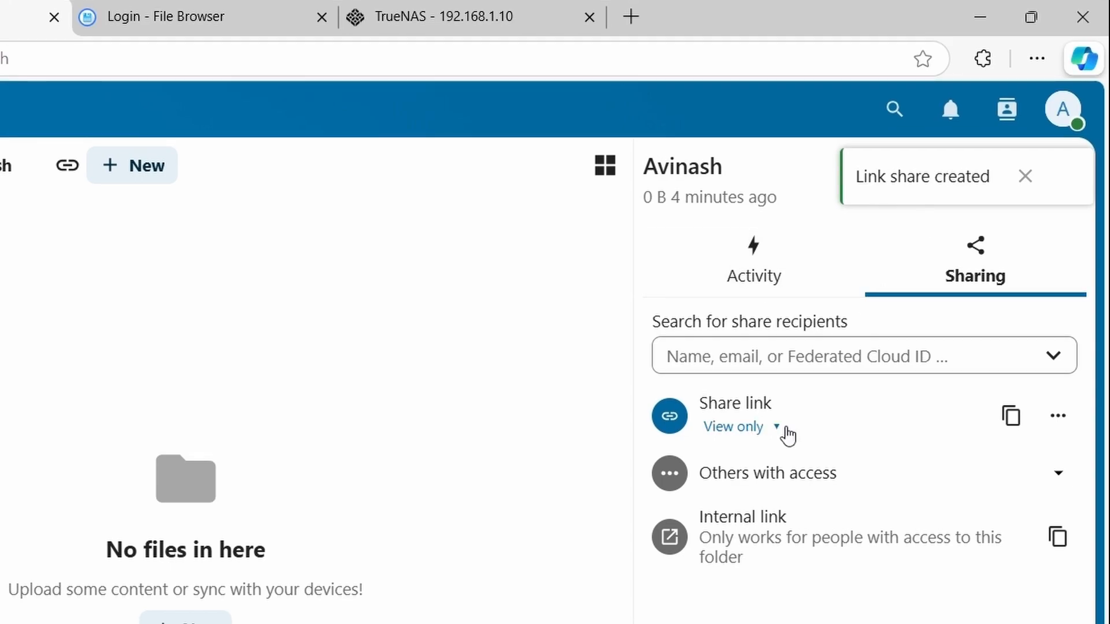
pyautogui.click(786, 428)
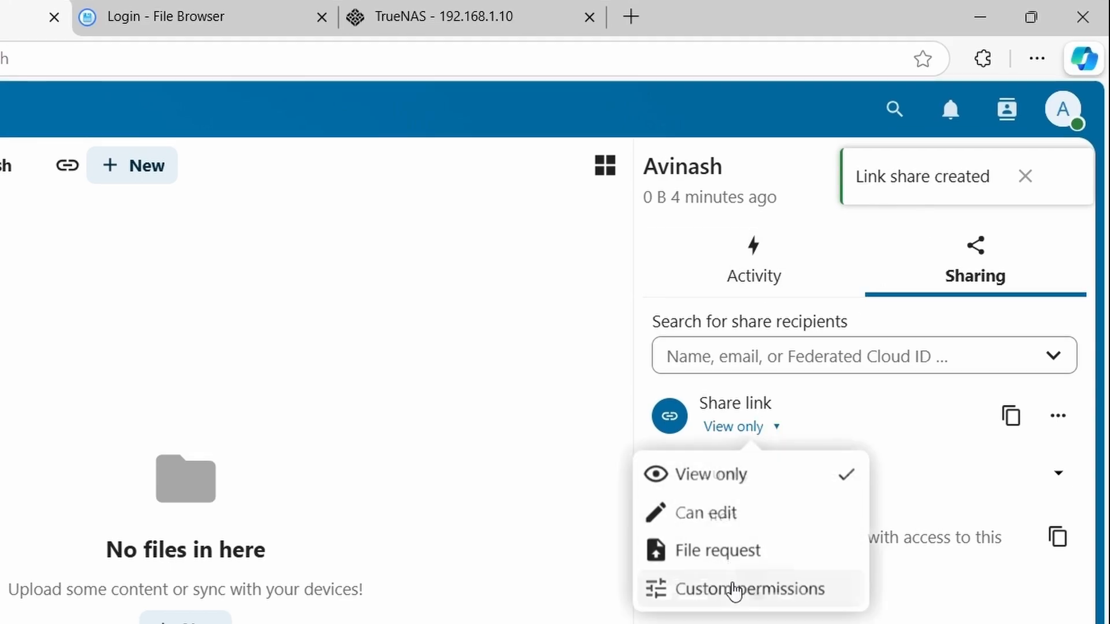
pyautogui.click(735, 315)
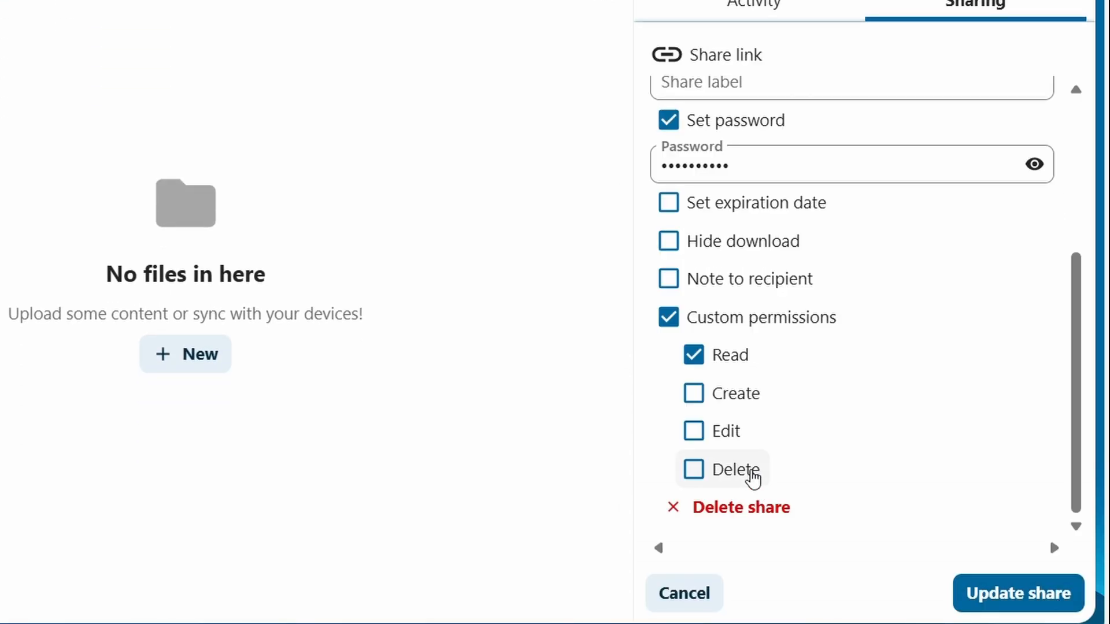
pyautogui.click(711, 409)
pyautogui.click(696, 438)
pyautogui.click(696, 465)
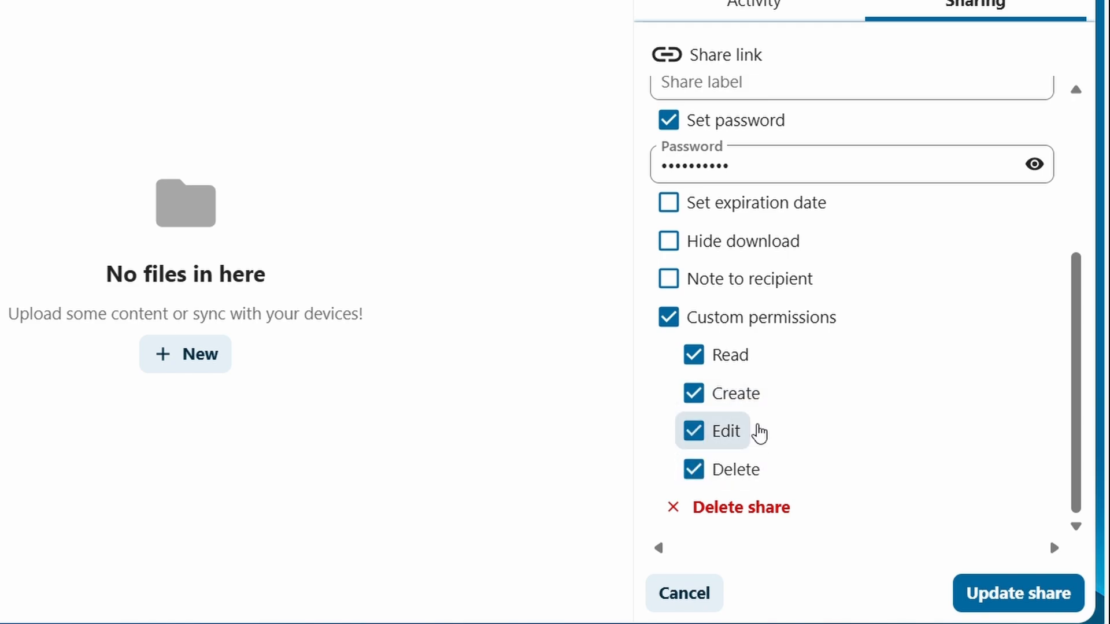
# Review the share link's advanced settings, including label, password protection and custom permissions, and save the updated share
pyautogui.scroll(4, 808, 389)
pyautogui.scroll(-5, 719, 389)
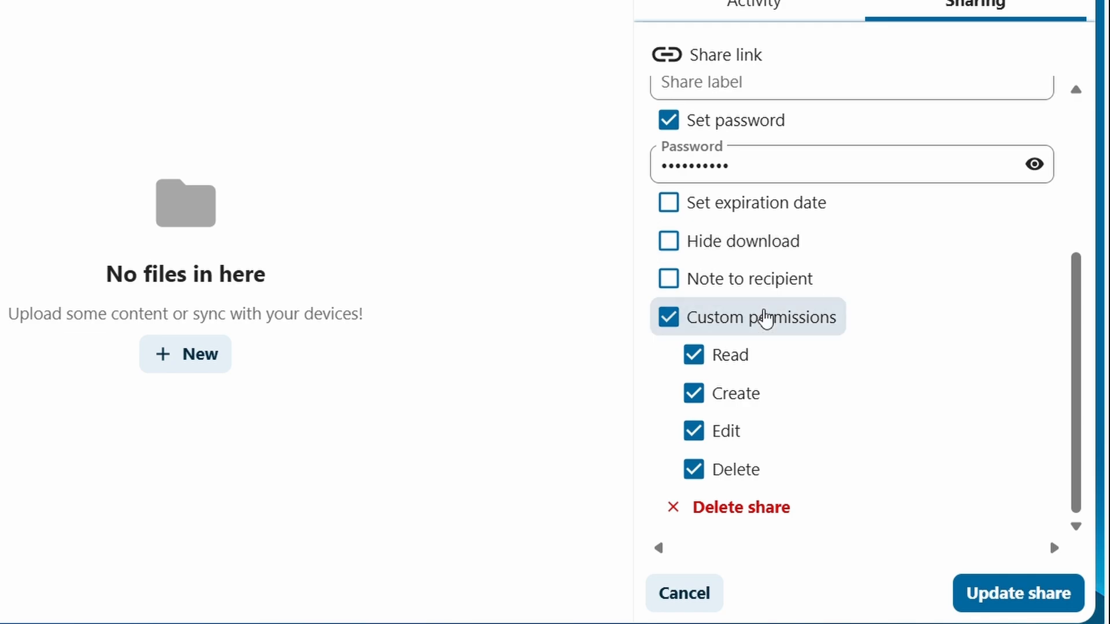
pyautogui.scroll(4, 865, 334)
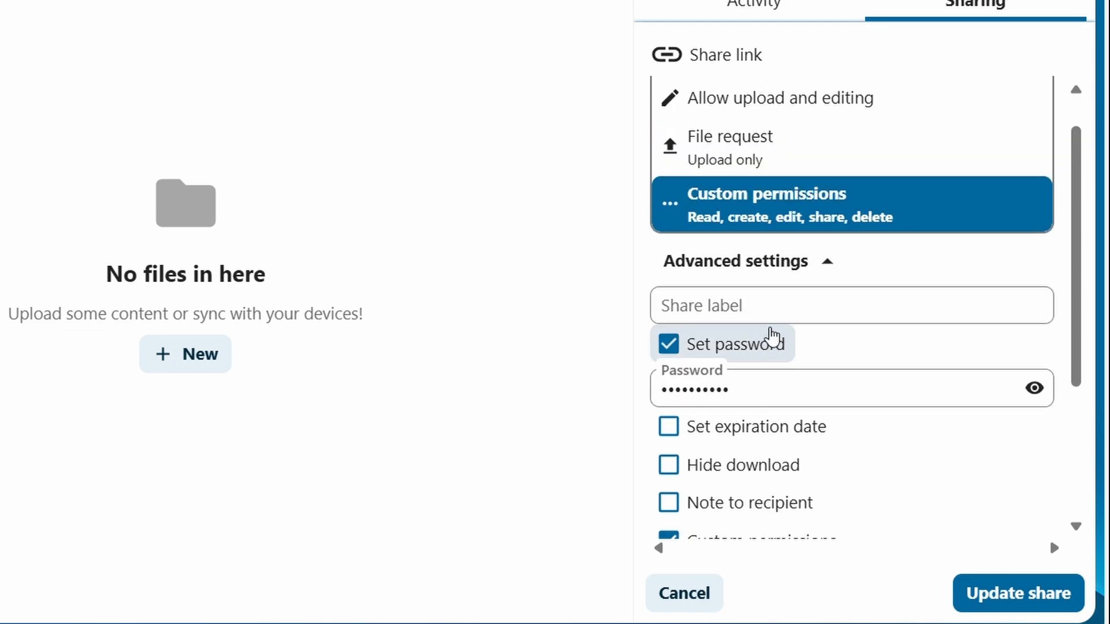
pyautogui.click(769, 314)
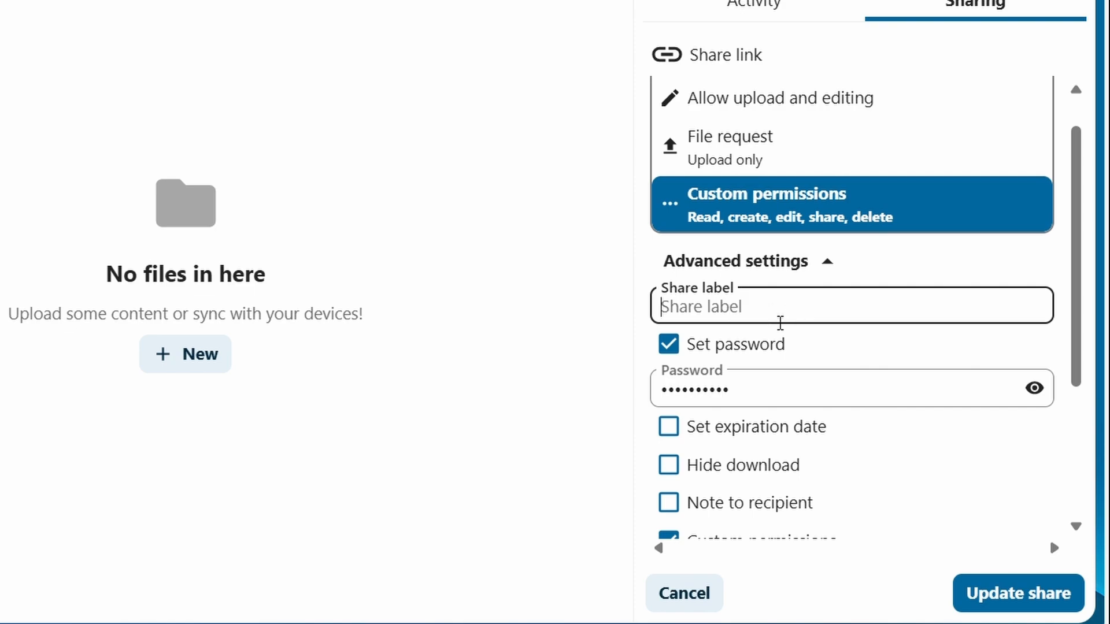
pyautogui.scroll(-3, 783, 354)
pyautogui.scroll(-1, 783, 353)
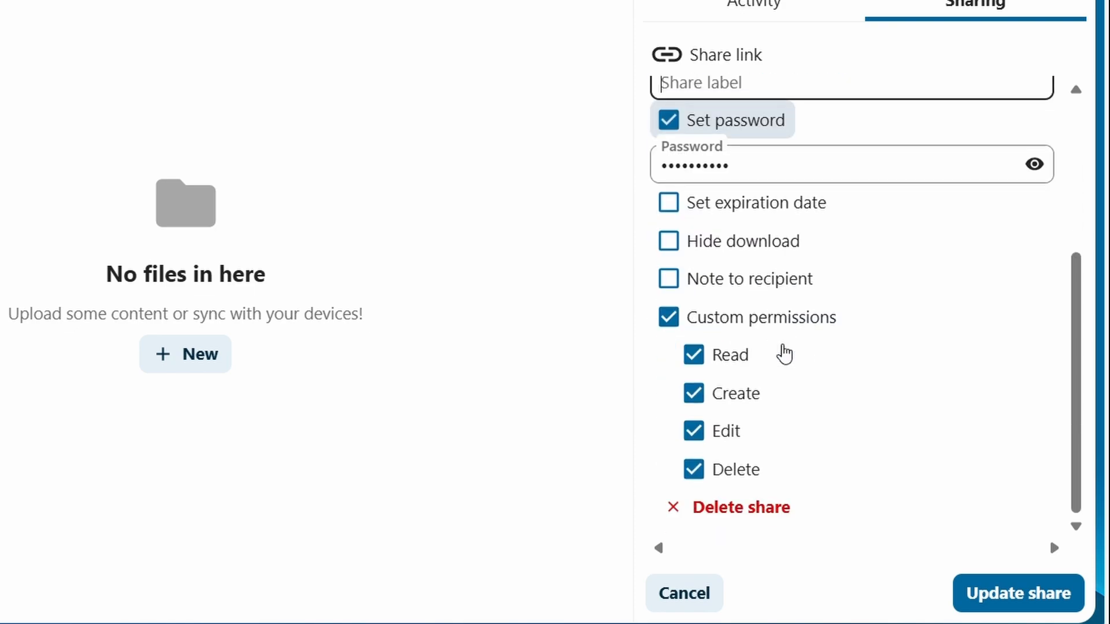
pyautogui.click(976, 601)
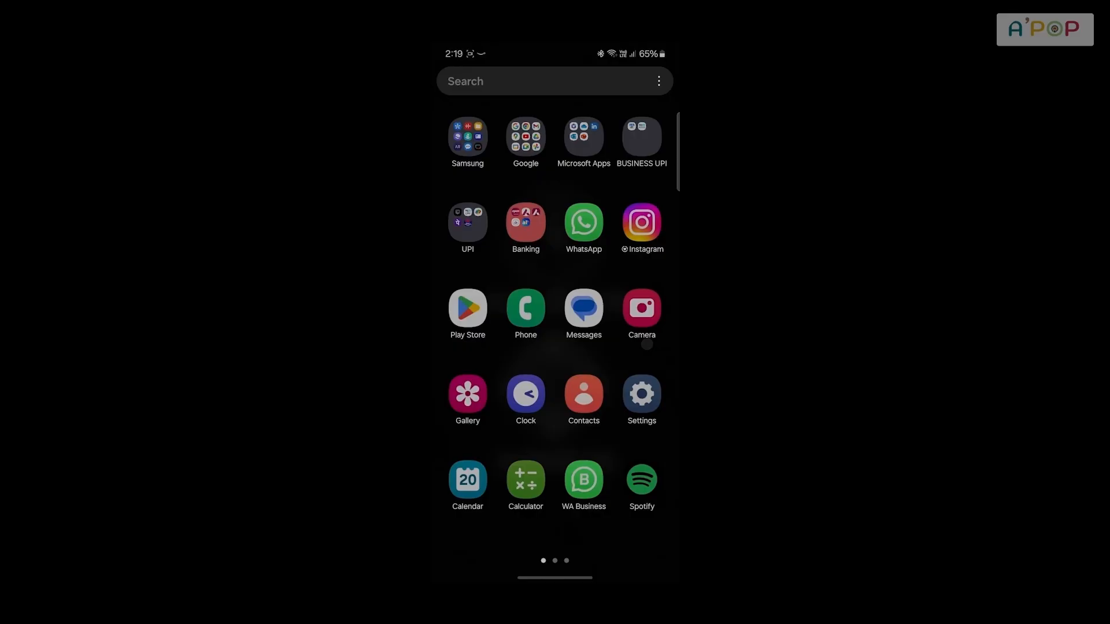
# Switch to the phone, search its apps for the Play Store and open it
pyautogui.click(512, 81)
pyautogui.write('pl')
pyautogui.click(466, 144)
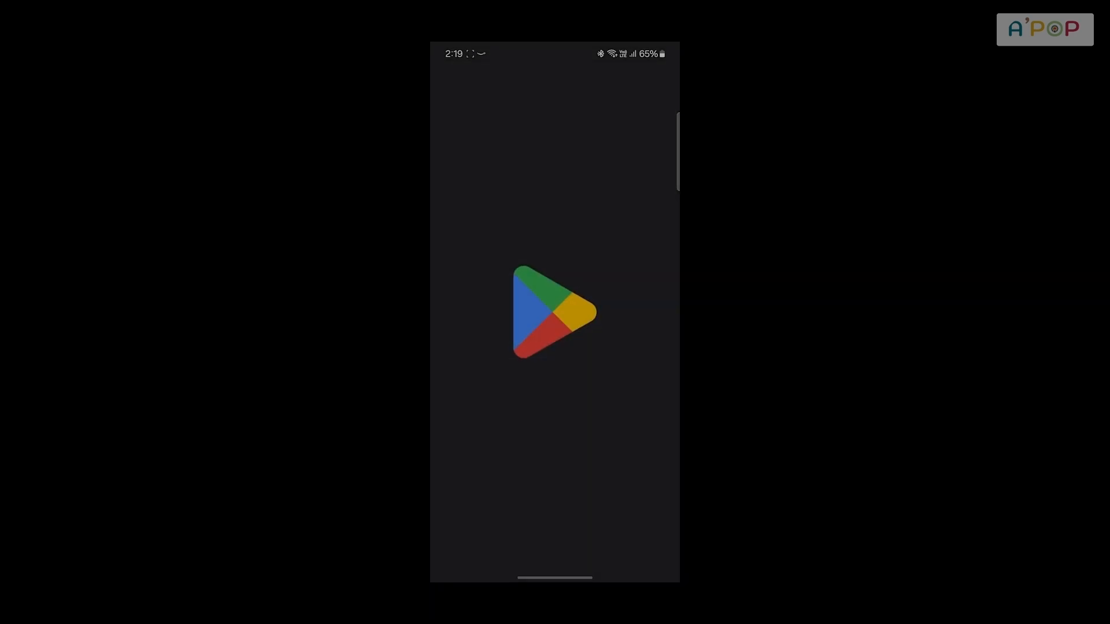
# Open the Nextcloud mobile app and connect it to the server address apop1nc.outfitkhazana.com
pyautogui.click(642, 391)
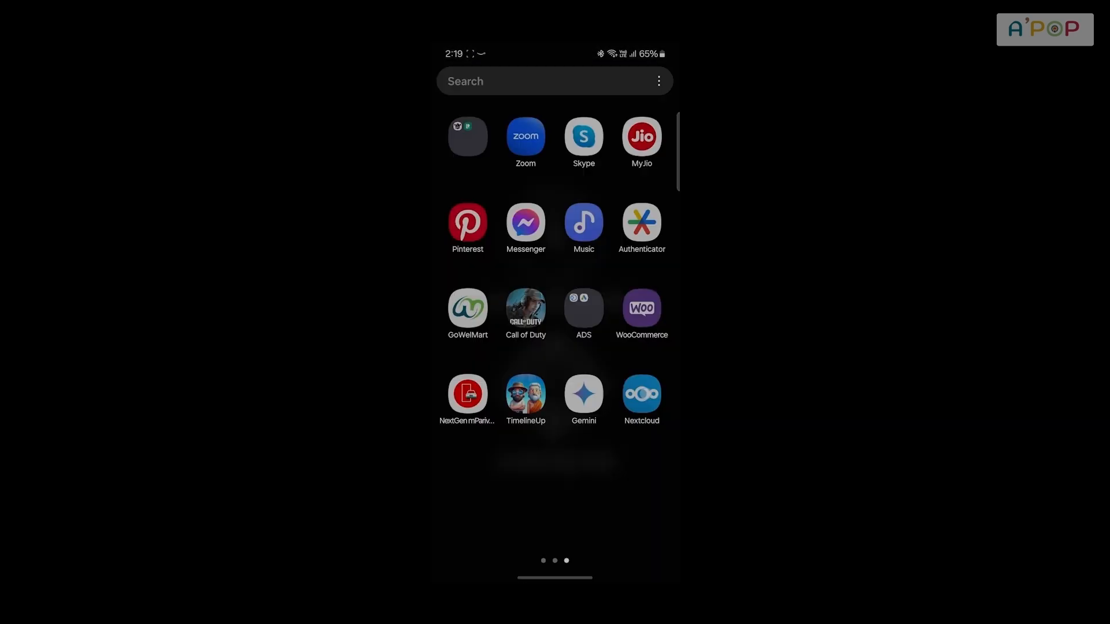
pyautogui.click(592, 216)
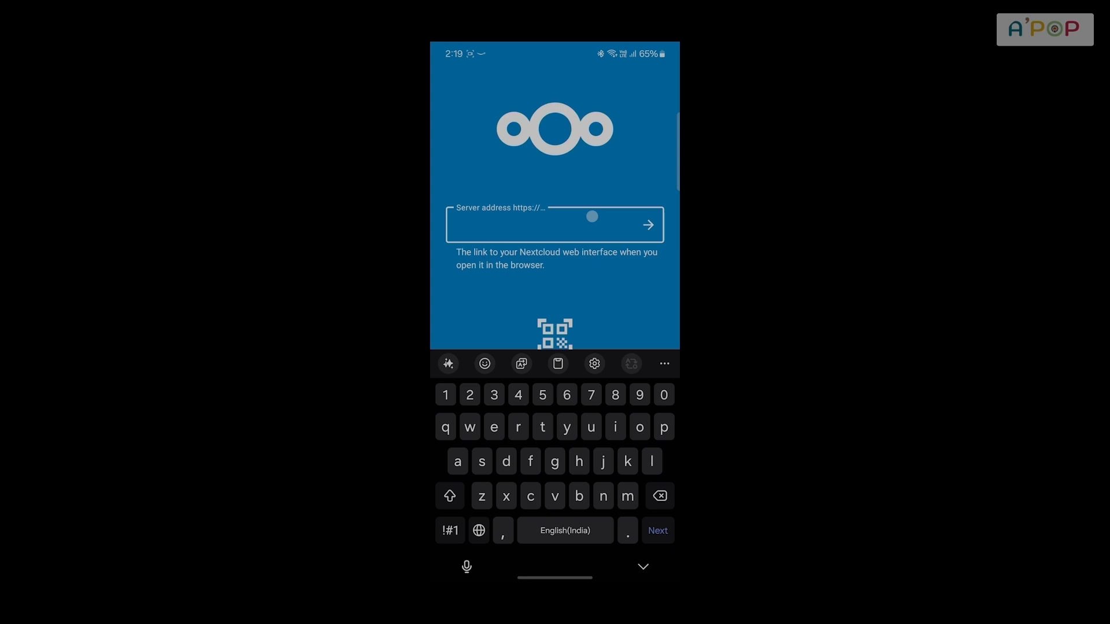
pyautogui.write('apop')
pyautogui.click(451, 530)
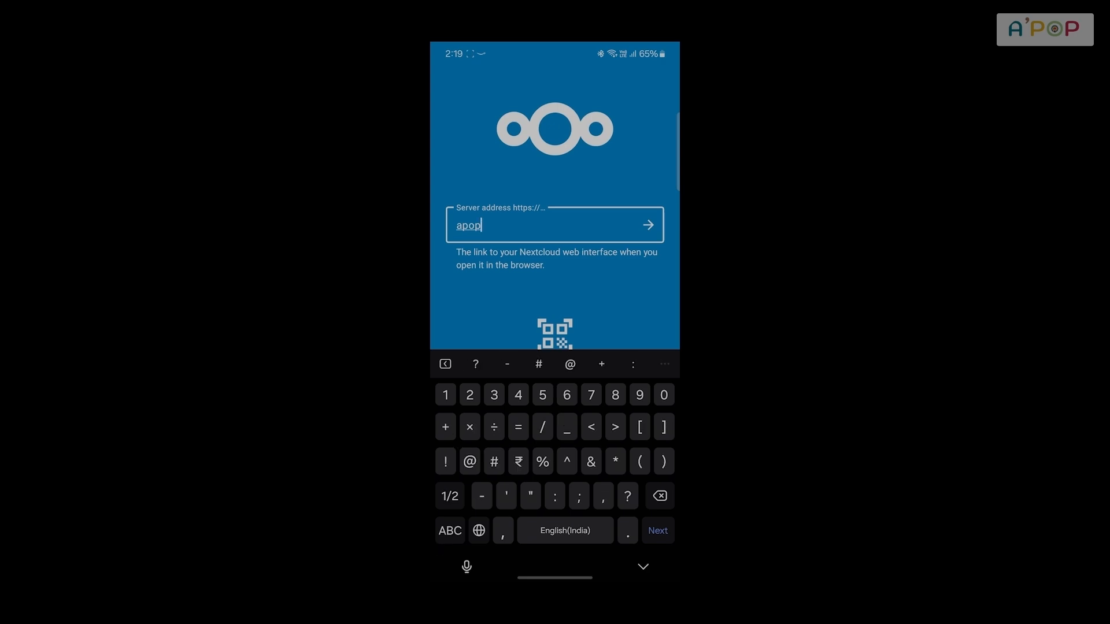
pyautogui.write('1')
pyautogui.click(451, 531)
pyautogui.write('n')
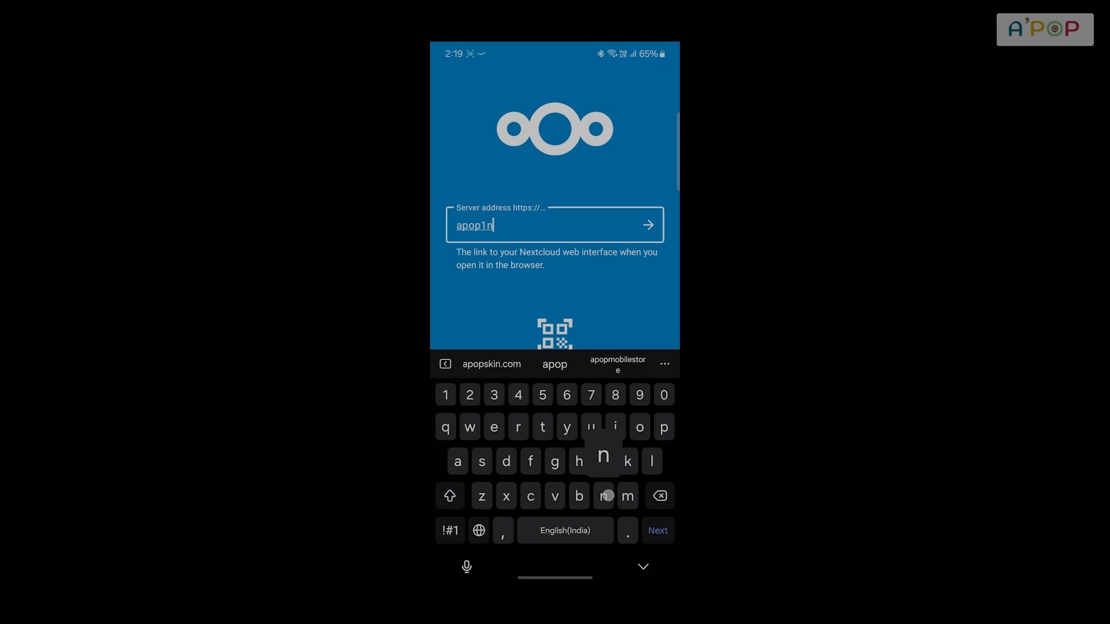
pyautogui.write('c.out')
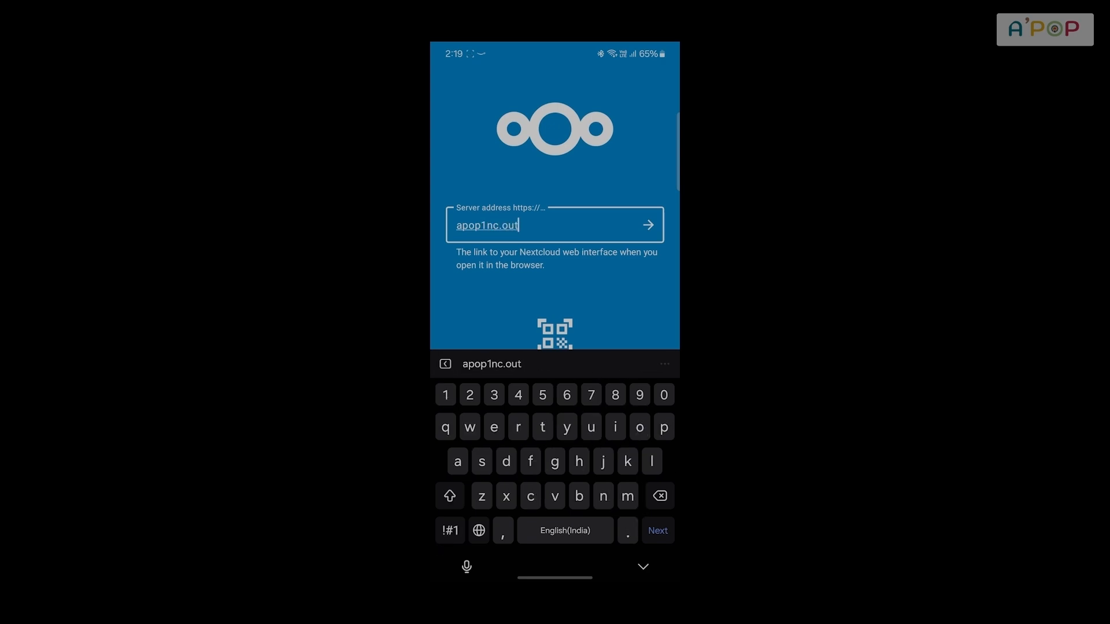
pyautogui.write('fitkha')
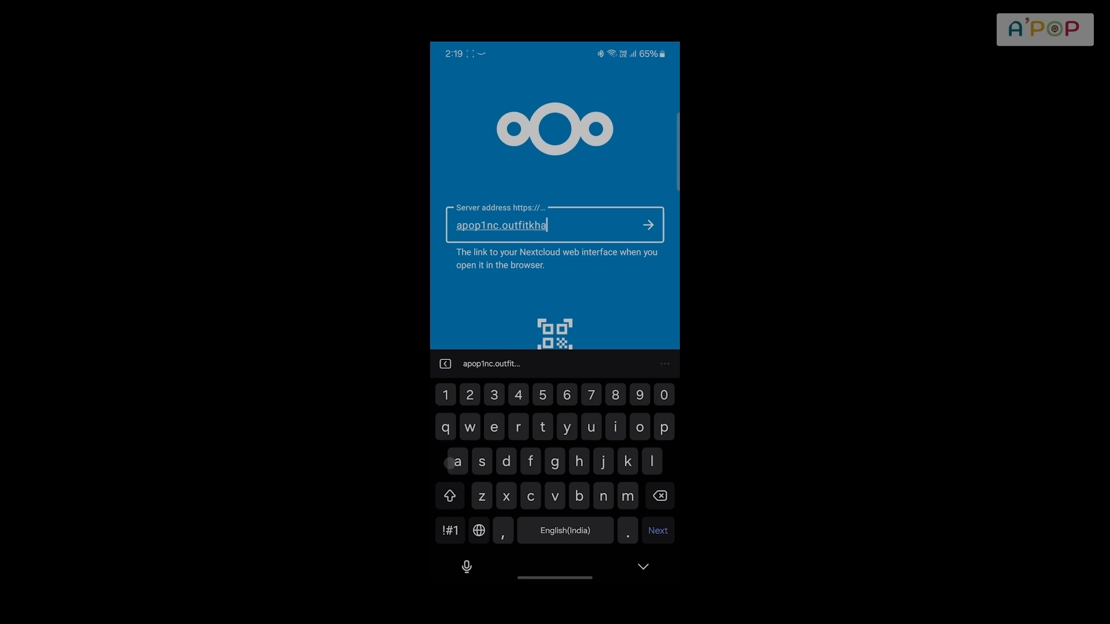
pyautogui.write('zana.com')
pyautogui.click(647, 225)
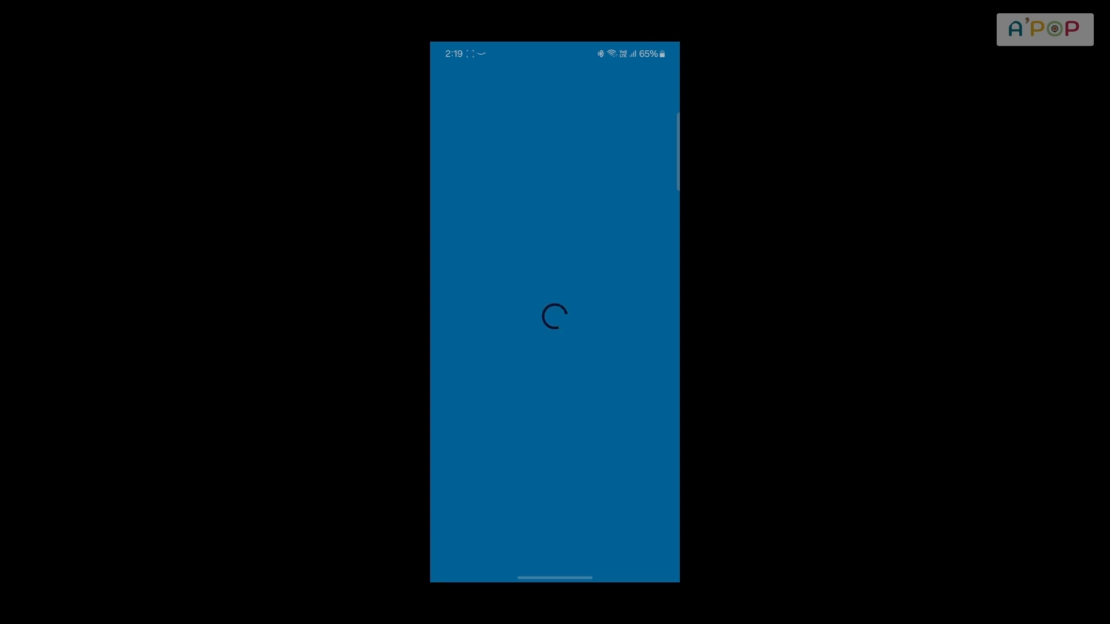
# Log in to Nextcloud on the phone with the account's e-mail and password
pyautogui.click(554, 417)
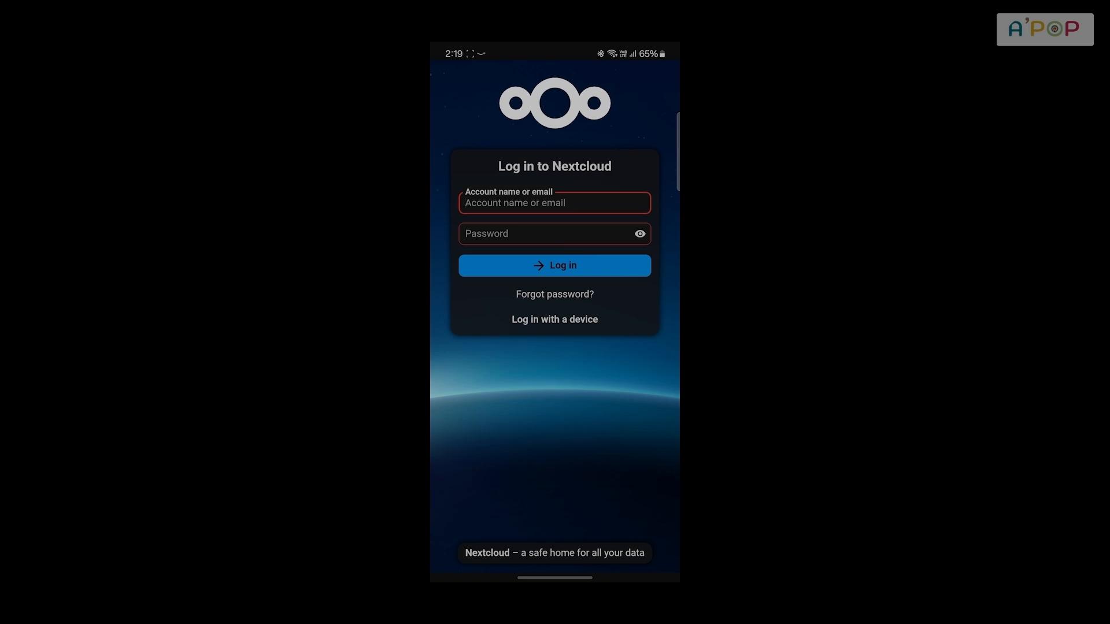
pyautogui.click(489, 193)
pyautogui.write('rk')
pyautogui.press('BackSpace')
pyautogui.press('BackSpace')
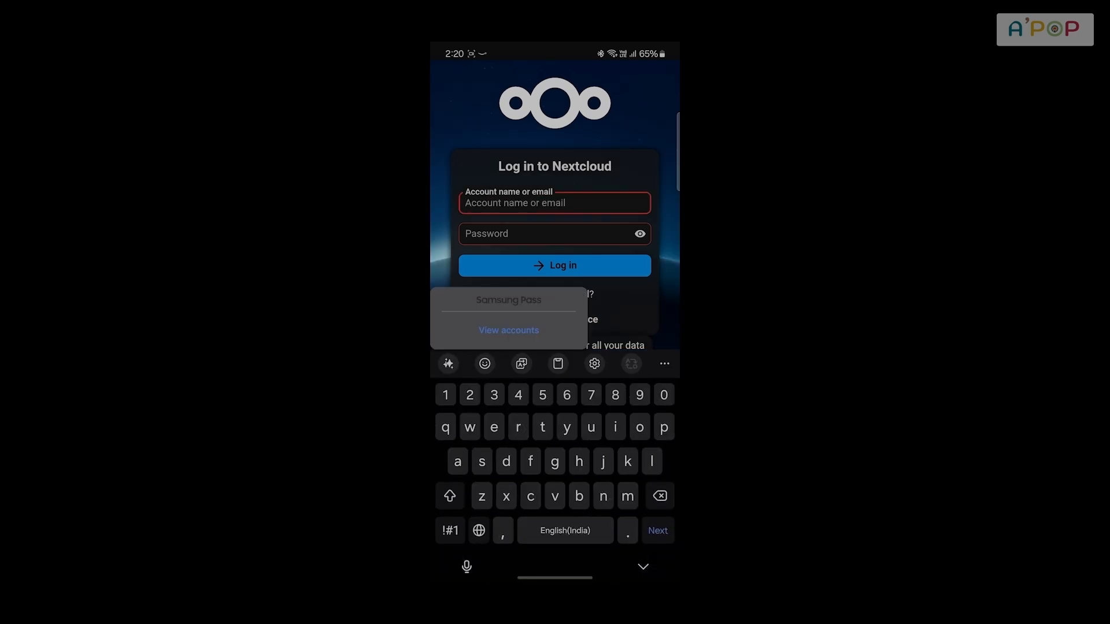
pyautogui.write('rk')
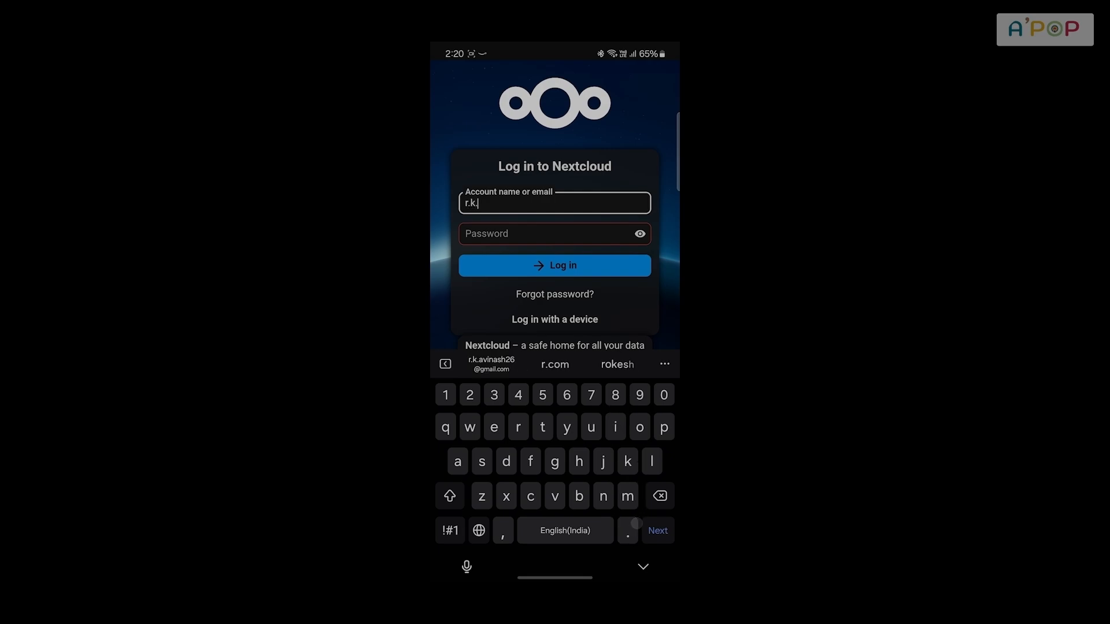
pyautogui.click(555, 265)
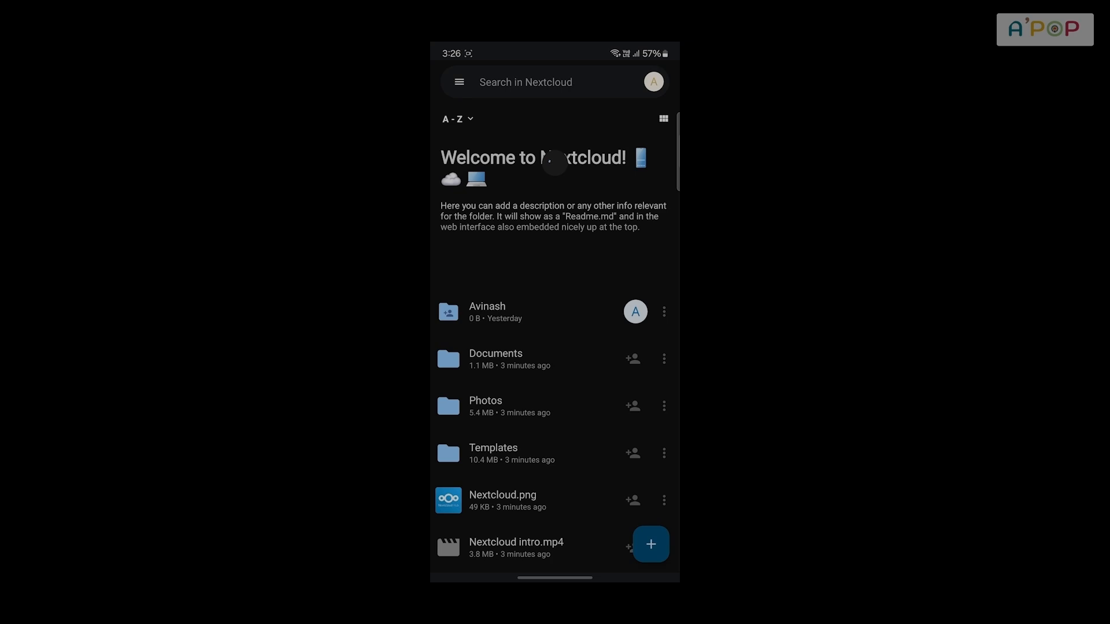
# Create a subfolder named CAMERA inside the shared folder in the mobile app and return to the parent folder
pyautogui.click(526, 310)
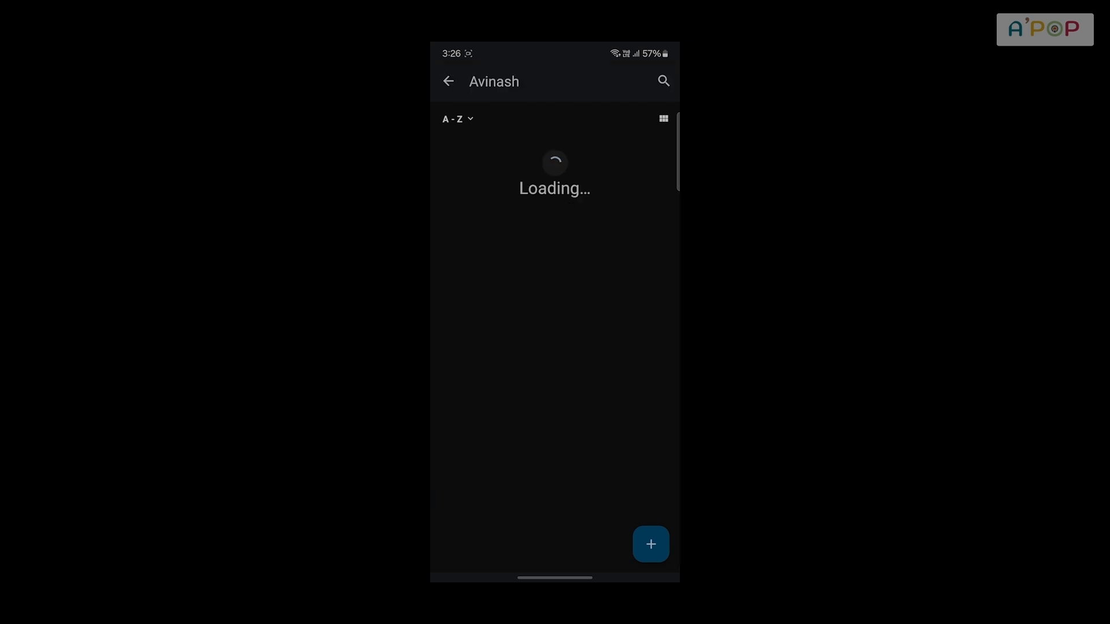
pyautogui.click(653, 536)
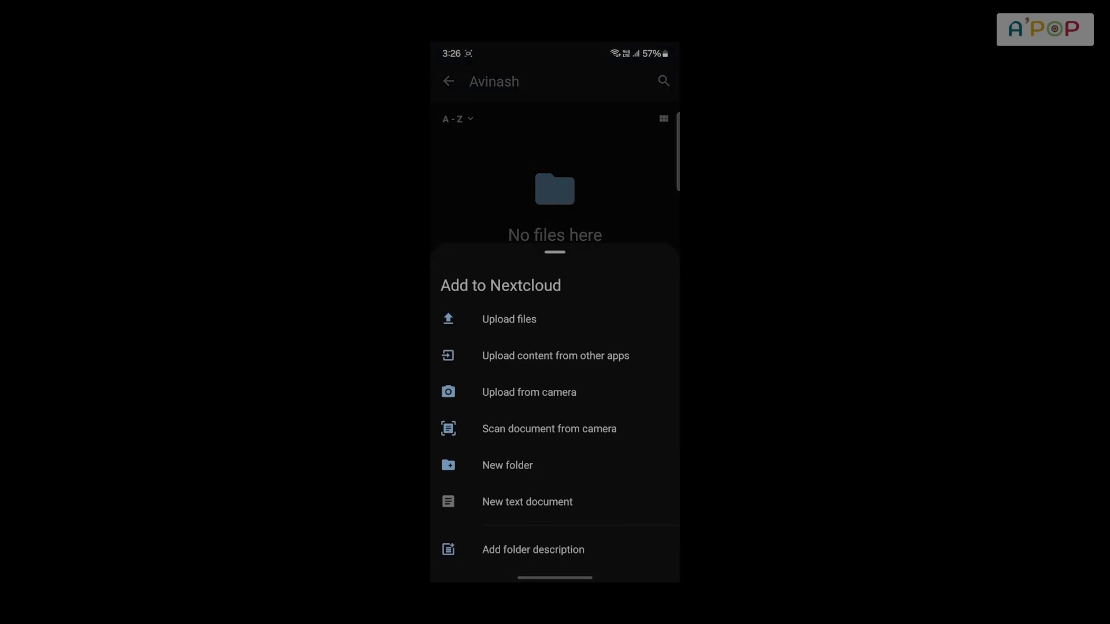
pyautogui.click(555, 470)
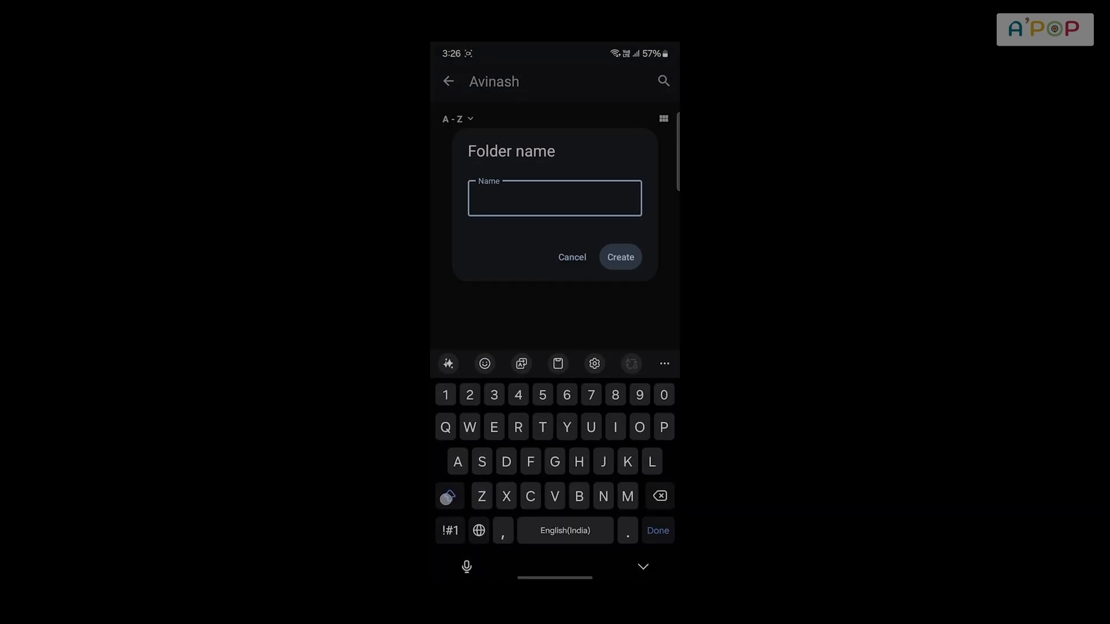
pyautogui.write('CAMERA')
pyautogui.click(624, 258)
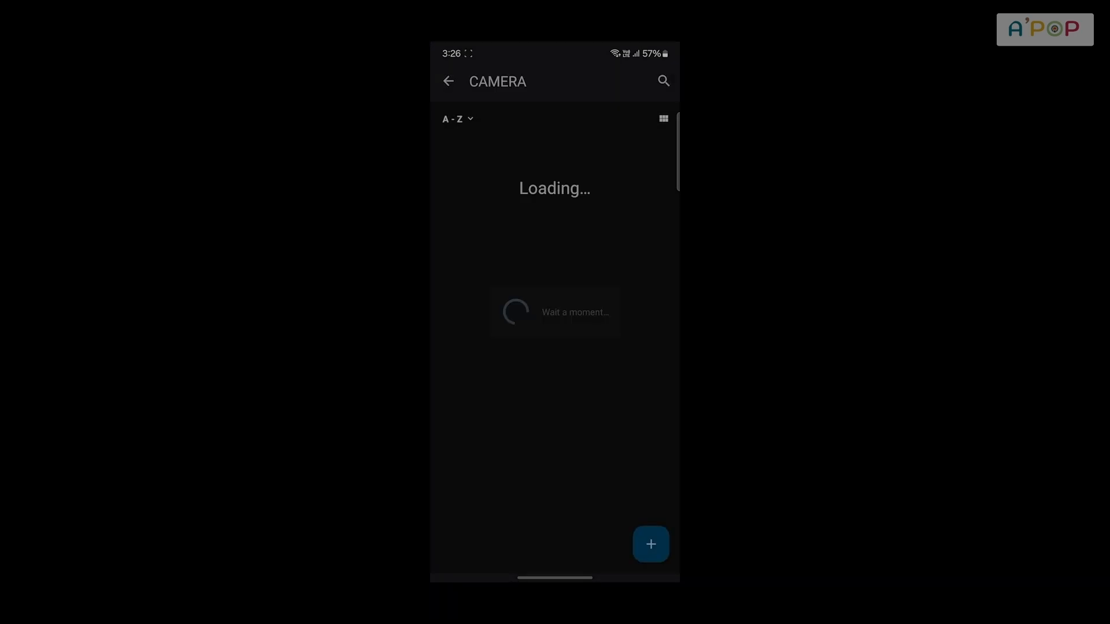
pyautogui.moveTo(612, 383); pyautogui.dragTo(623, 360)
pyautogui.click(448, 81)
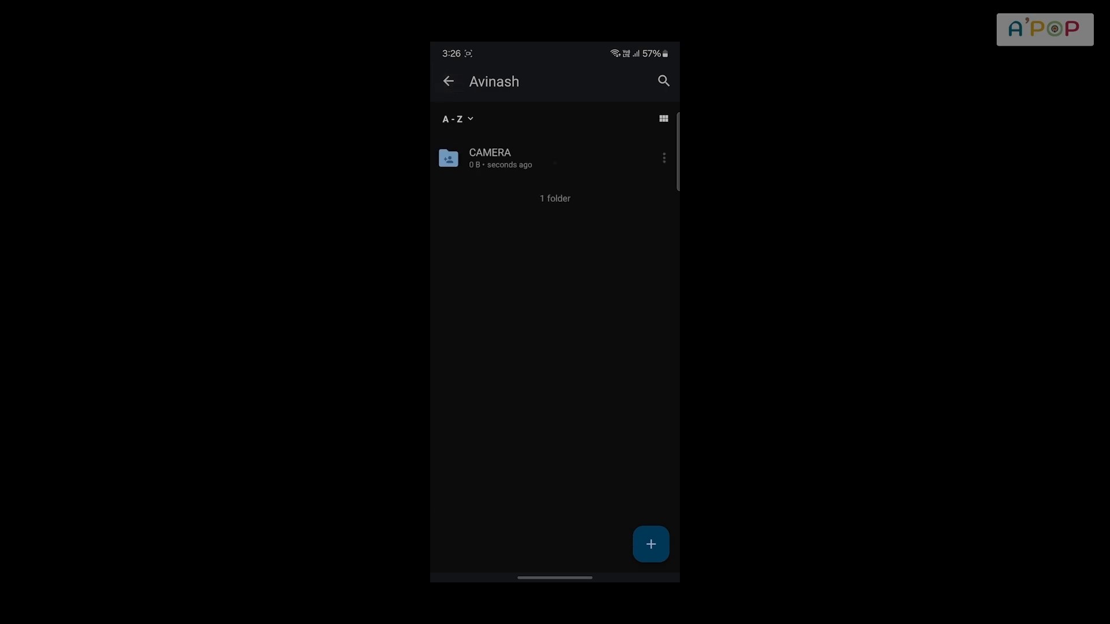
# Open the mobile app's Auto upload settings and the upload configuration for the phone's AR Emoji camera folder
pyautogui.click(448, 81)
pyautogui.click(459, 83)
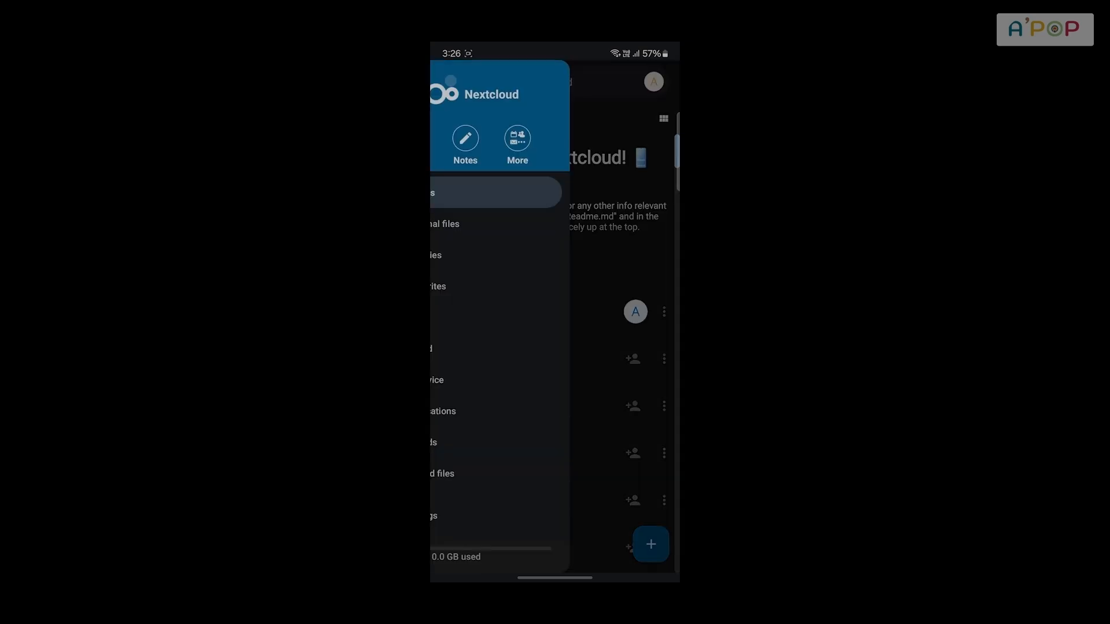
pyautogui.click(503, 512)
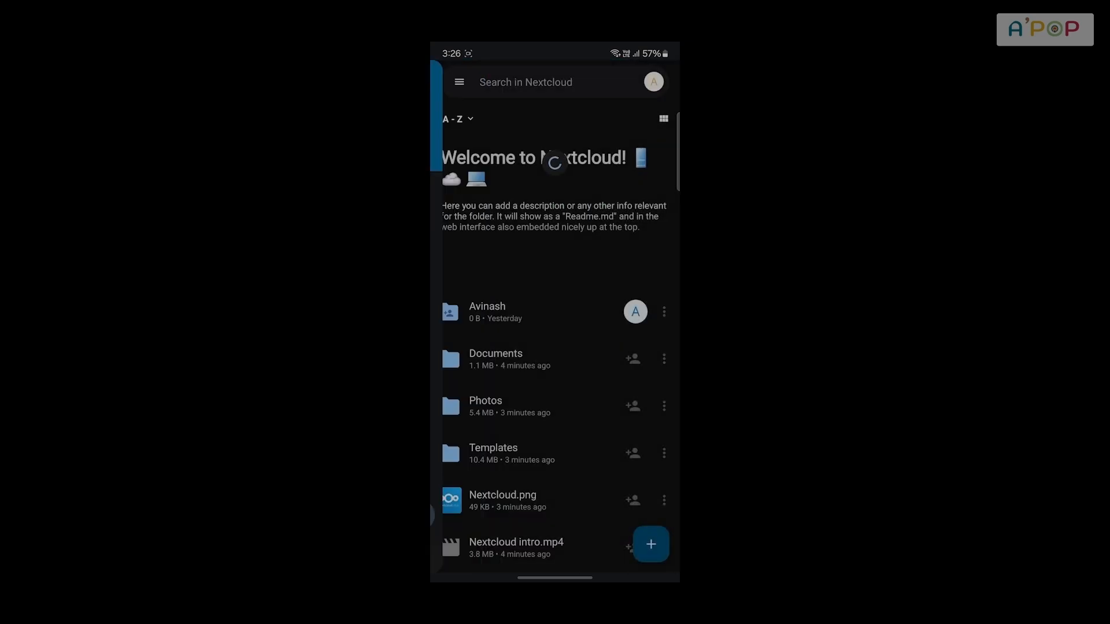
pyautogui.moveTo(553, 305); pyautogui.dragTo(549, 230)
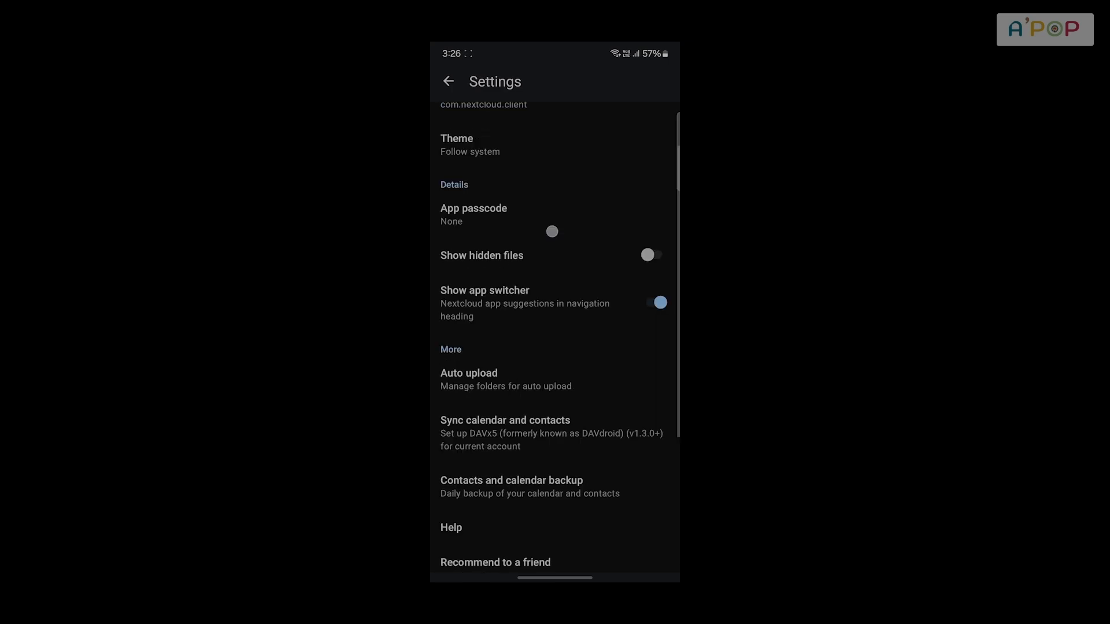
pyautogui.click(518, 182)
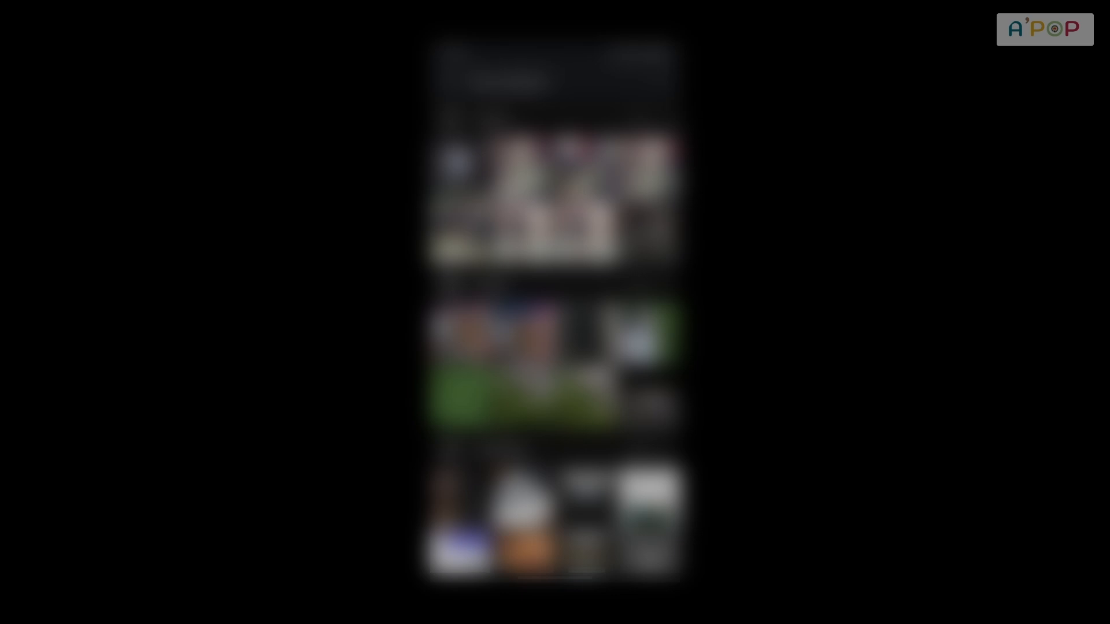
pyautogui.scroll(-5, 555, 346)
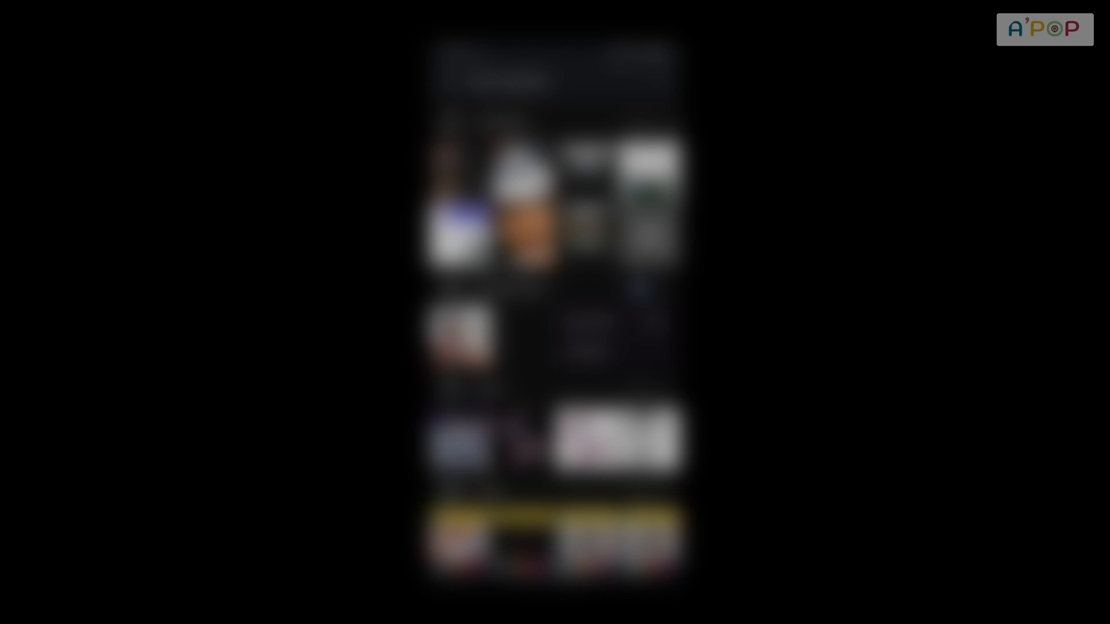
pyautogui.click(583, 348)
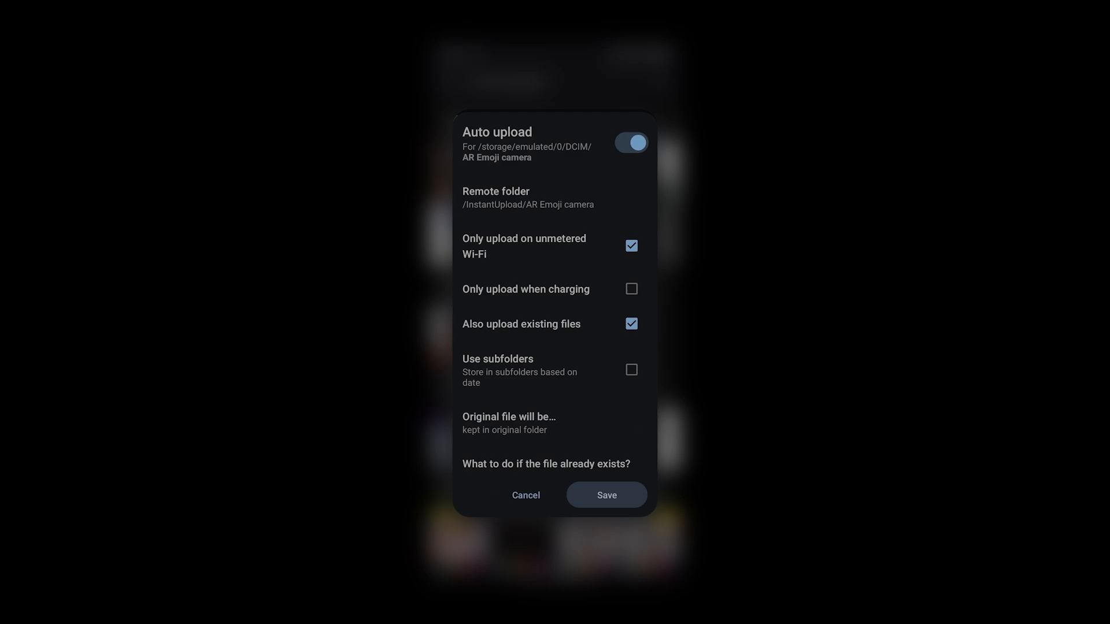
# Save the auto upload with the CAMERA subfolder of the shared folder as its remote folder, and disable battery optimization for the app
pyautogui.scroll(-1, 561, 240)
pyautogui.scroll(1, 559, 183)
pyautogui.click(517, 191)
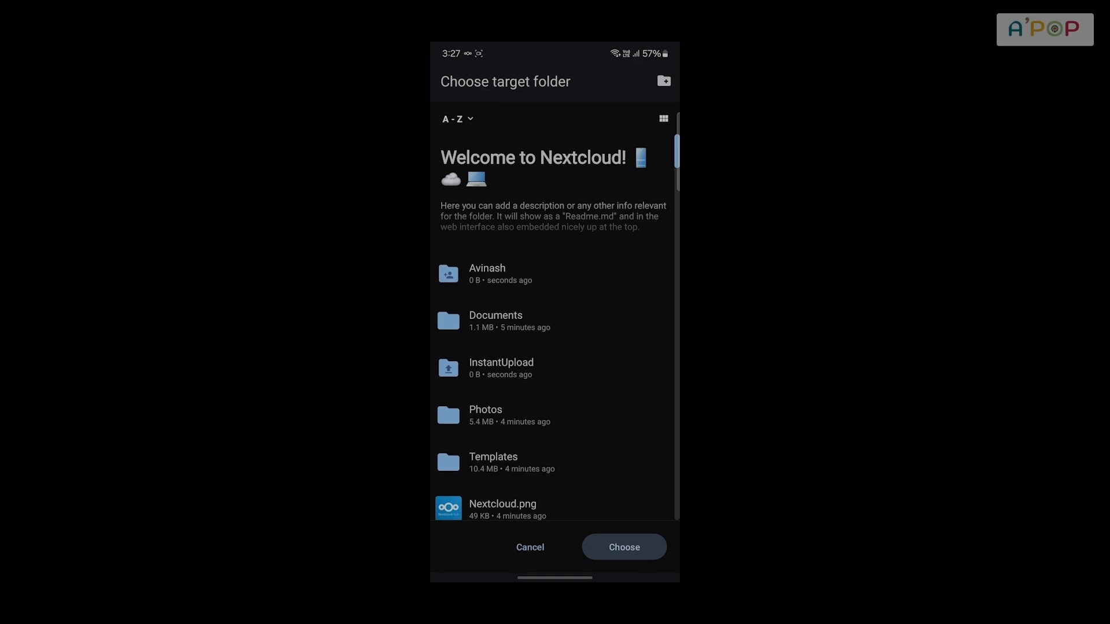
pyautogui.click(502, 270)
pyautogui.click(483, 146)
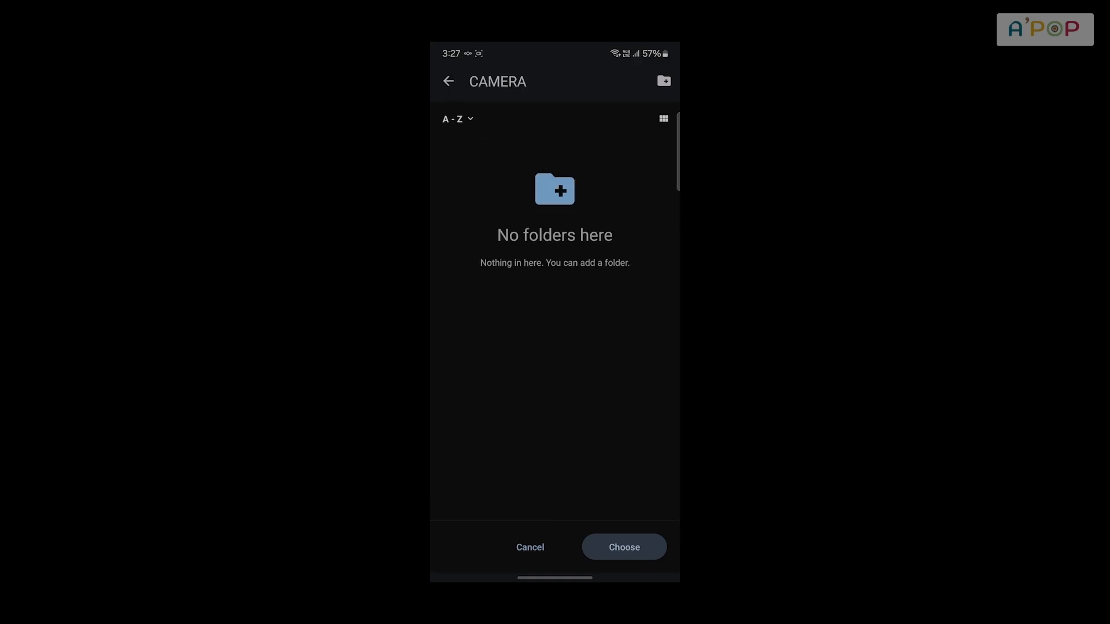
pyautogui.click(624, 547)
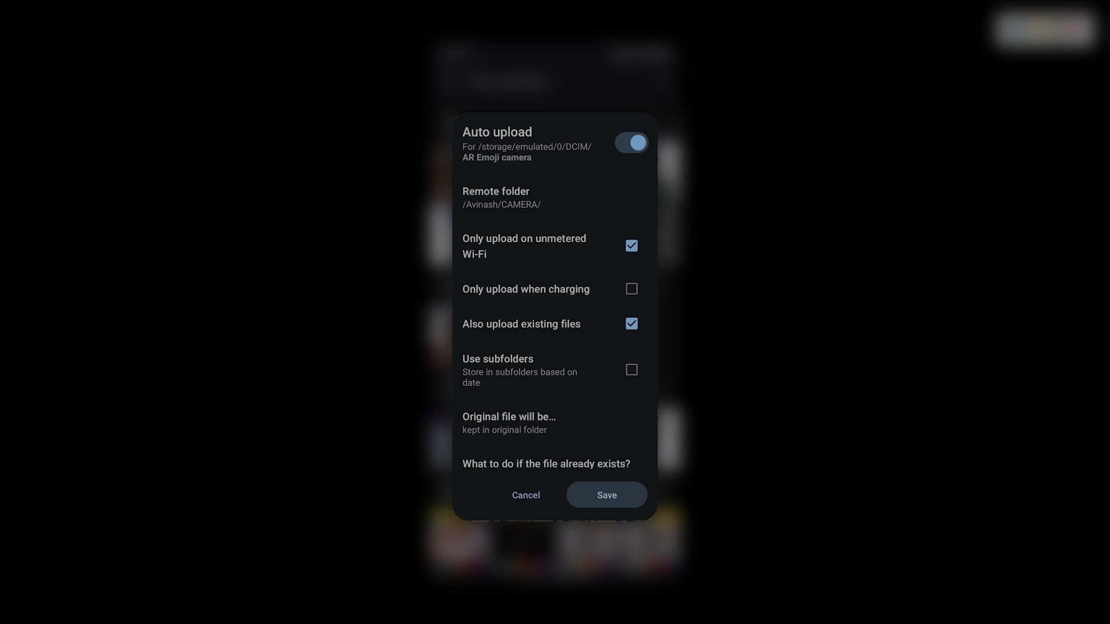
pyautogui.click(606, 495)
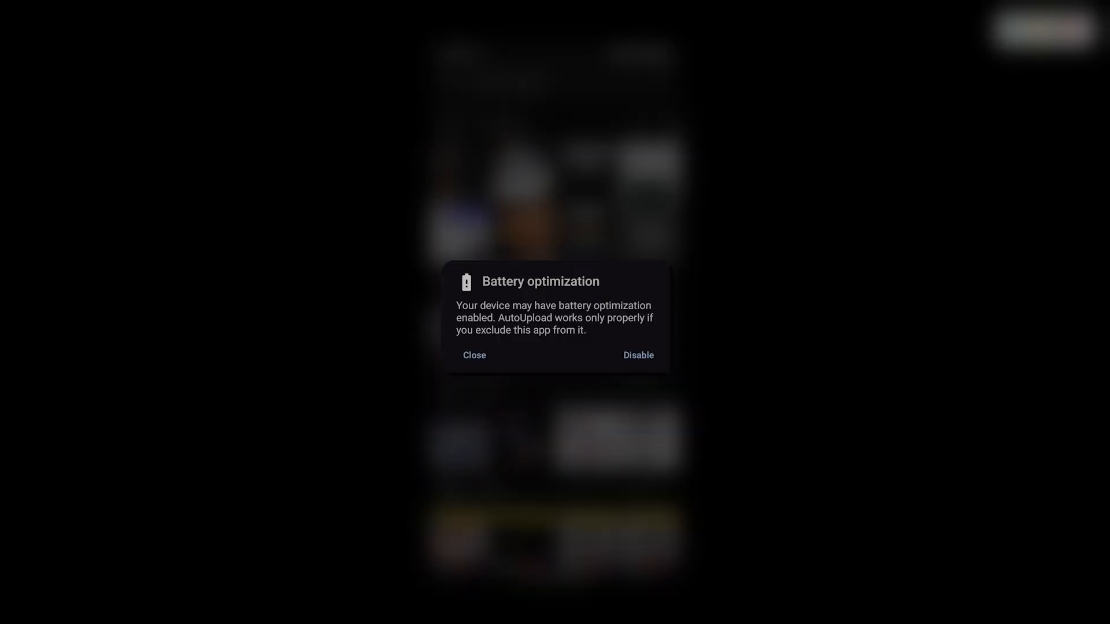
pyautogui.click(638, 354)
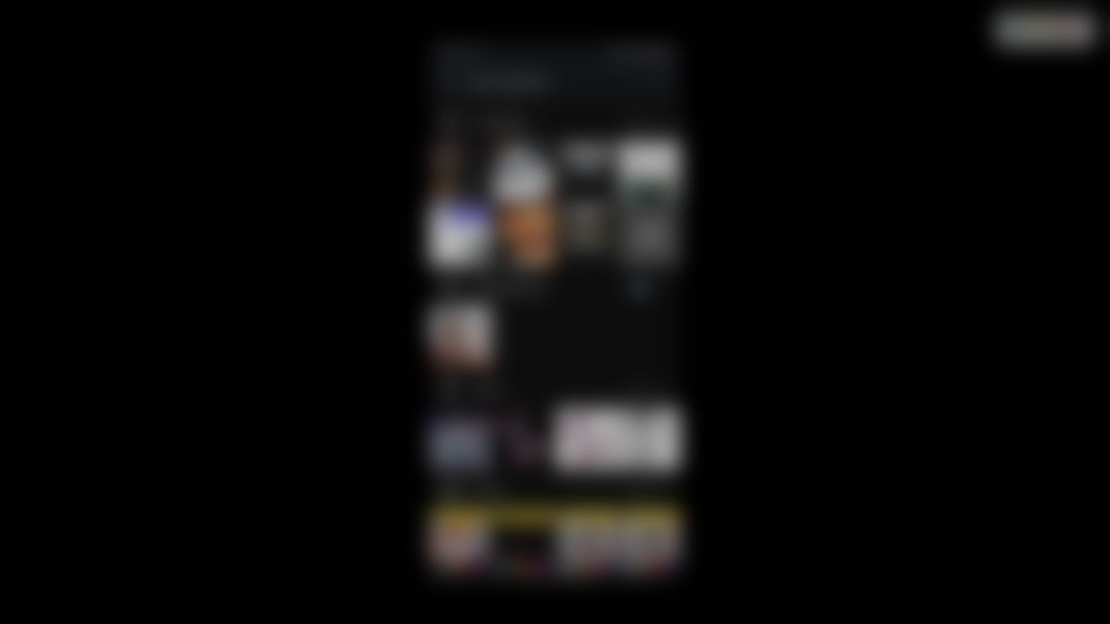